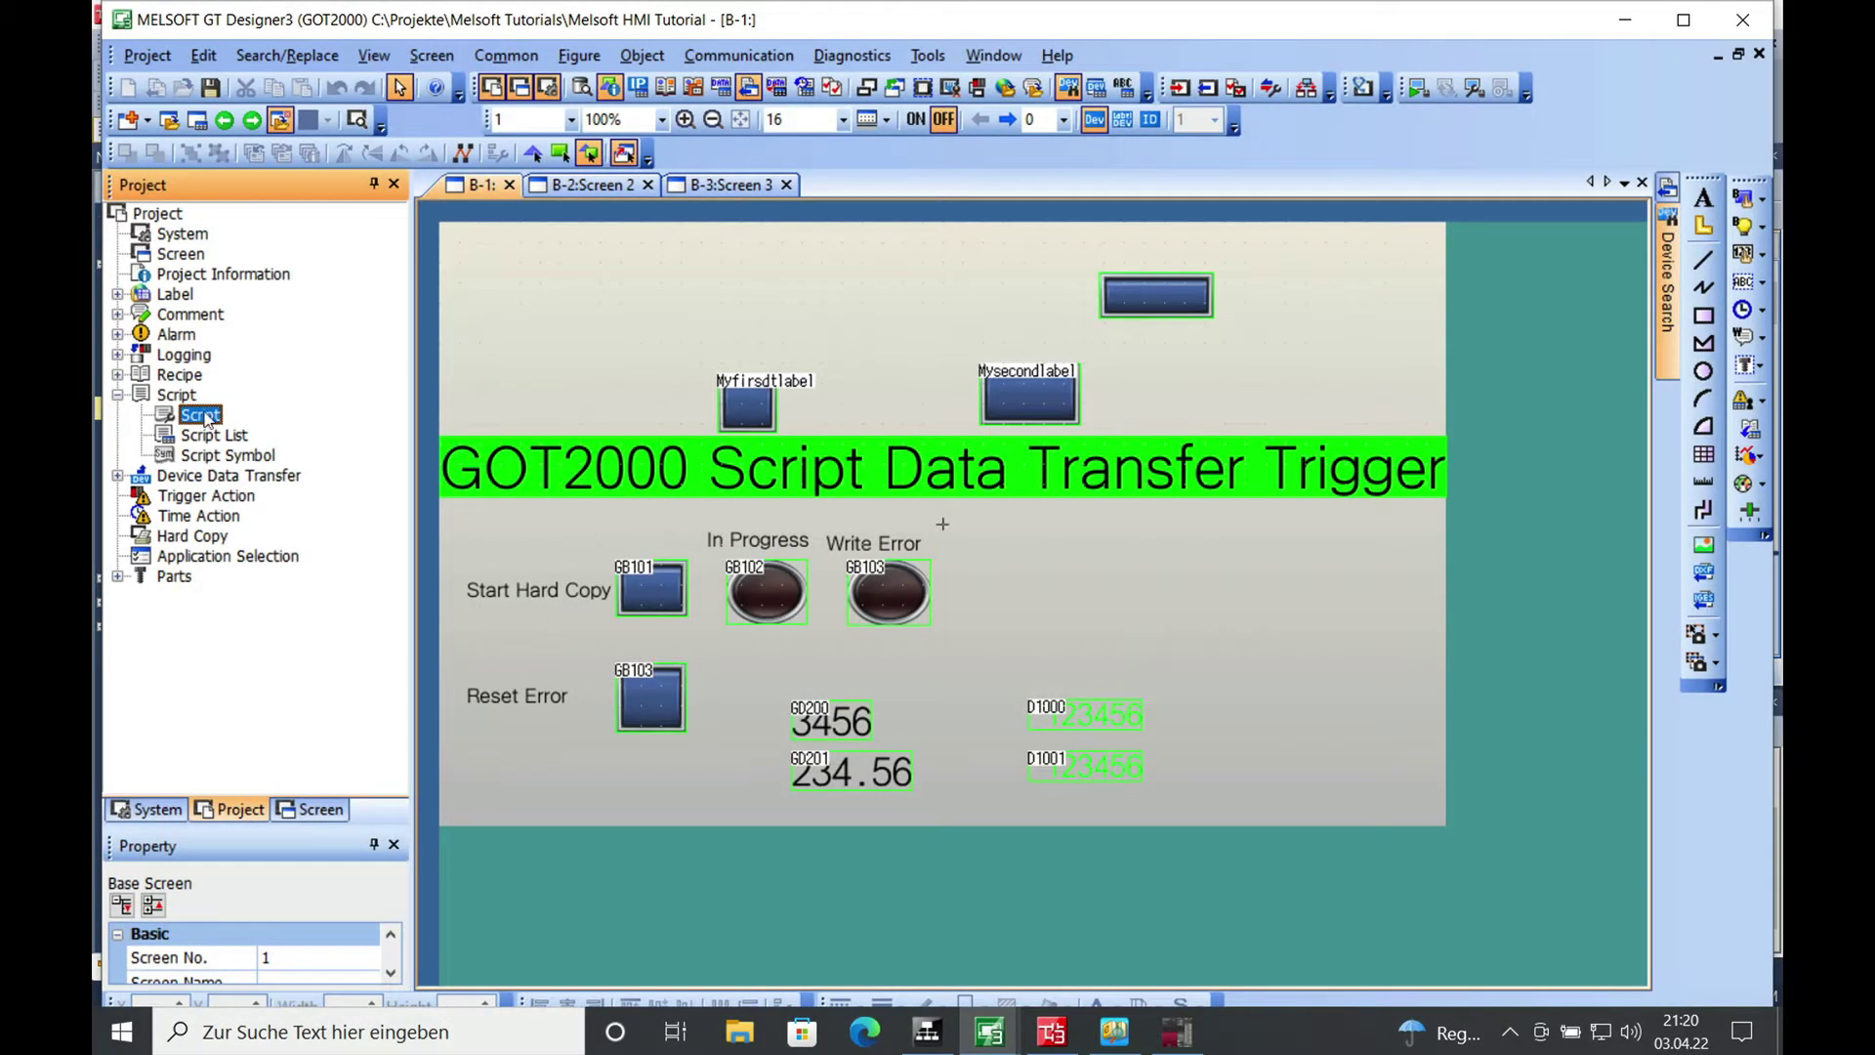
Step: Change script No. 2's trigger from Sampling(1Sec) to Rise on device M105
double_click(202, 415)
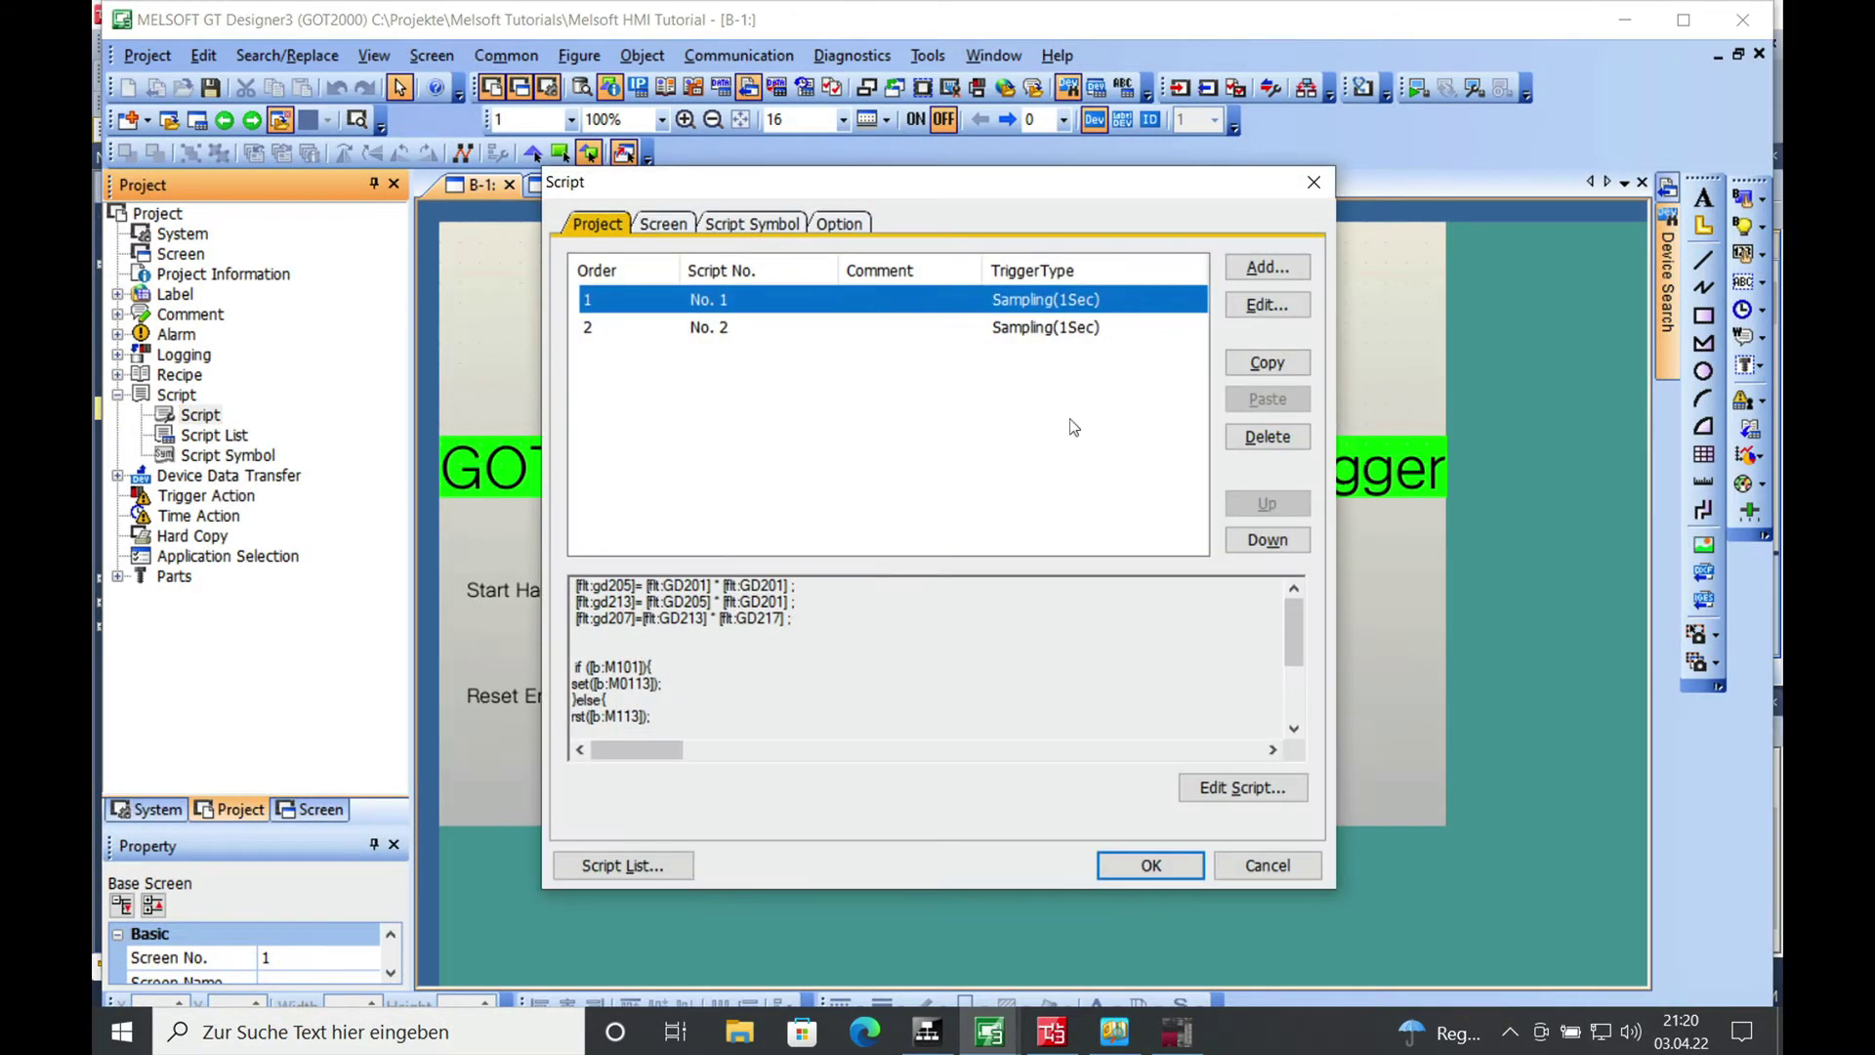
left_click(1062, 329)
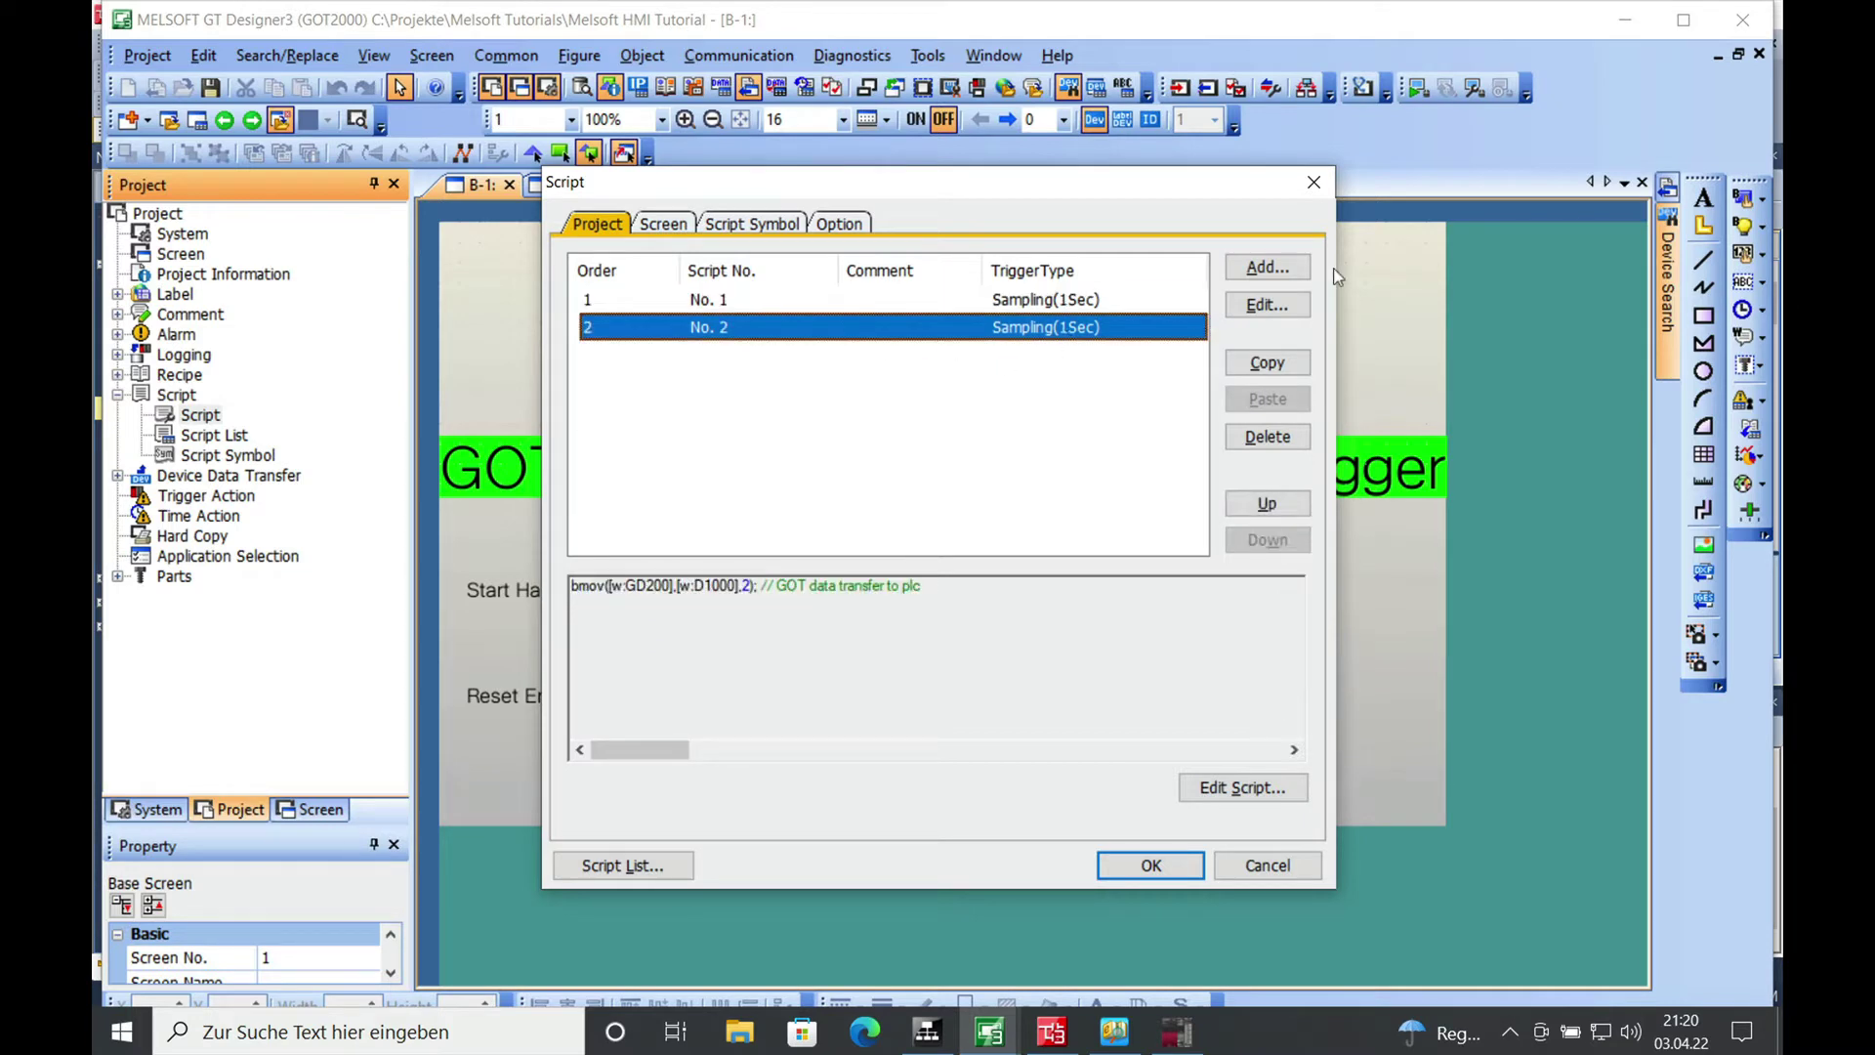
left_click(1258, 313)
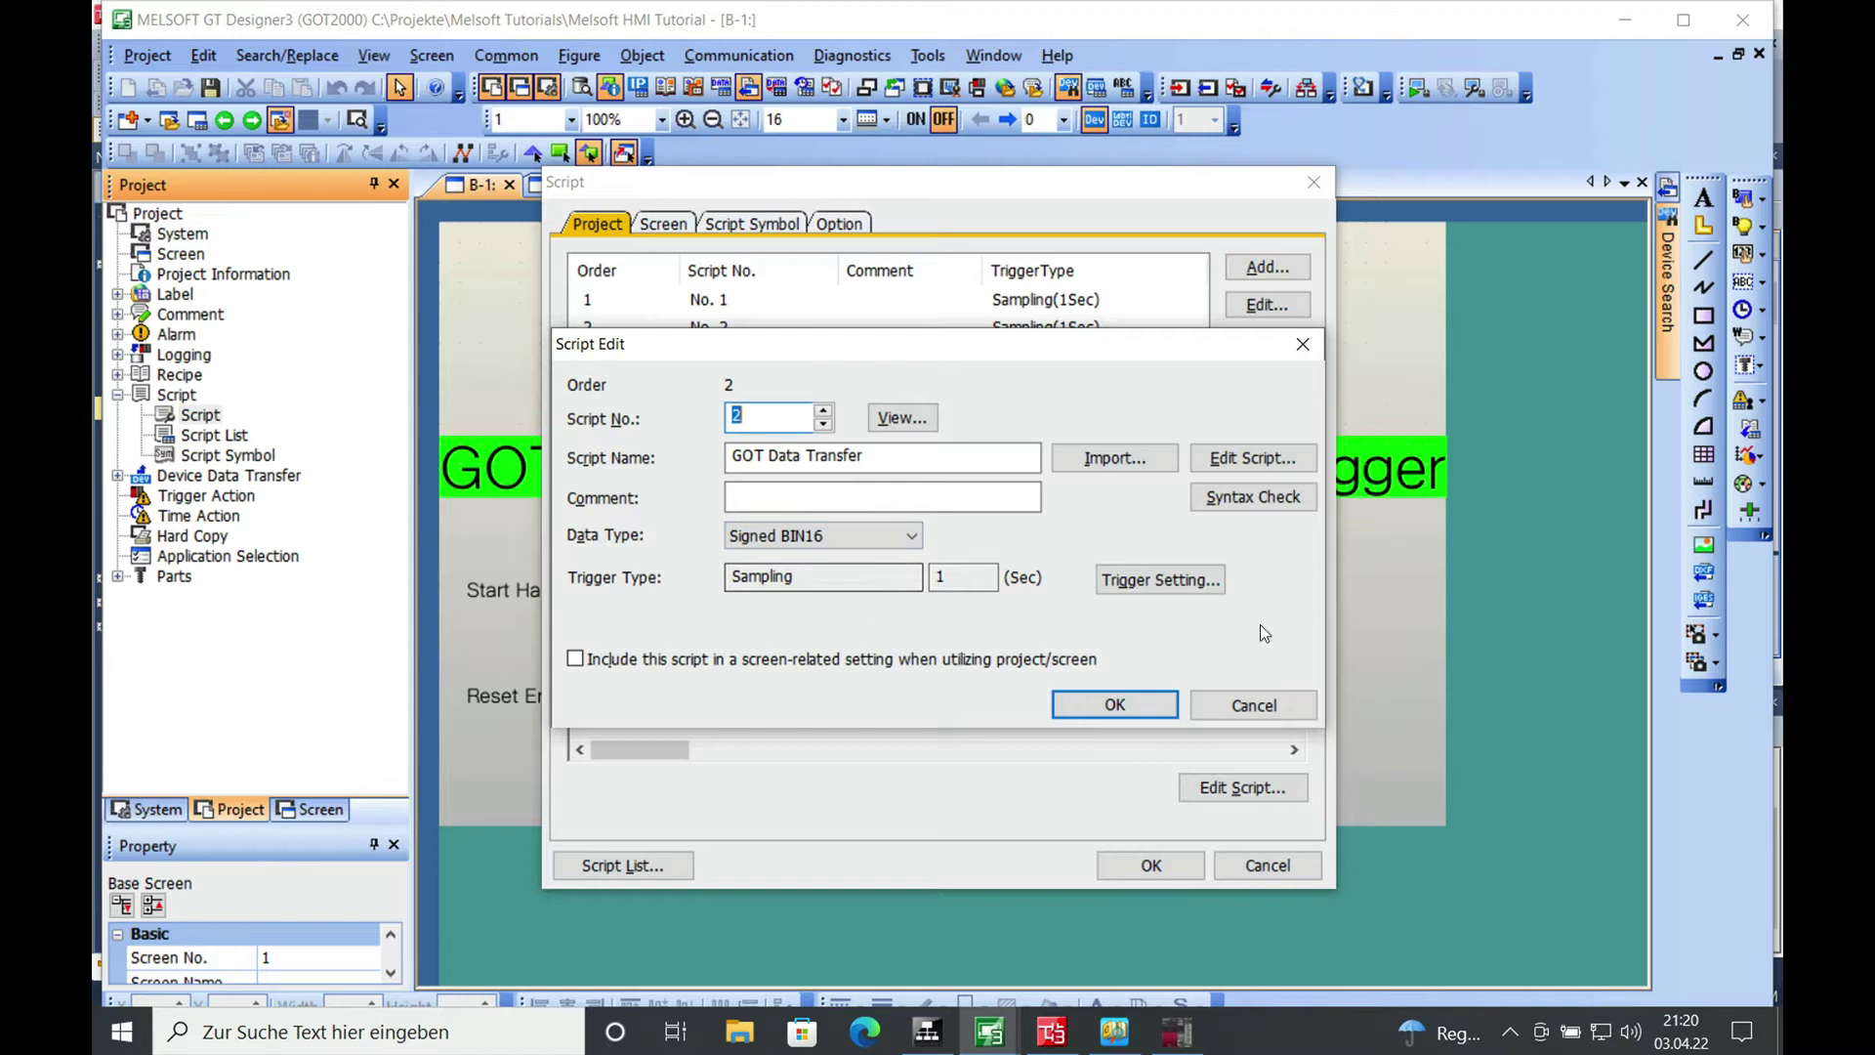
left_click(1158, 582)
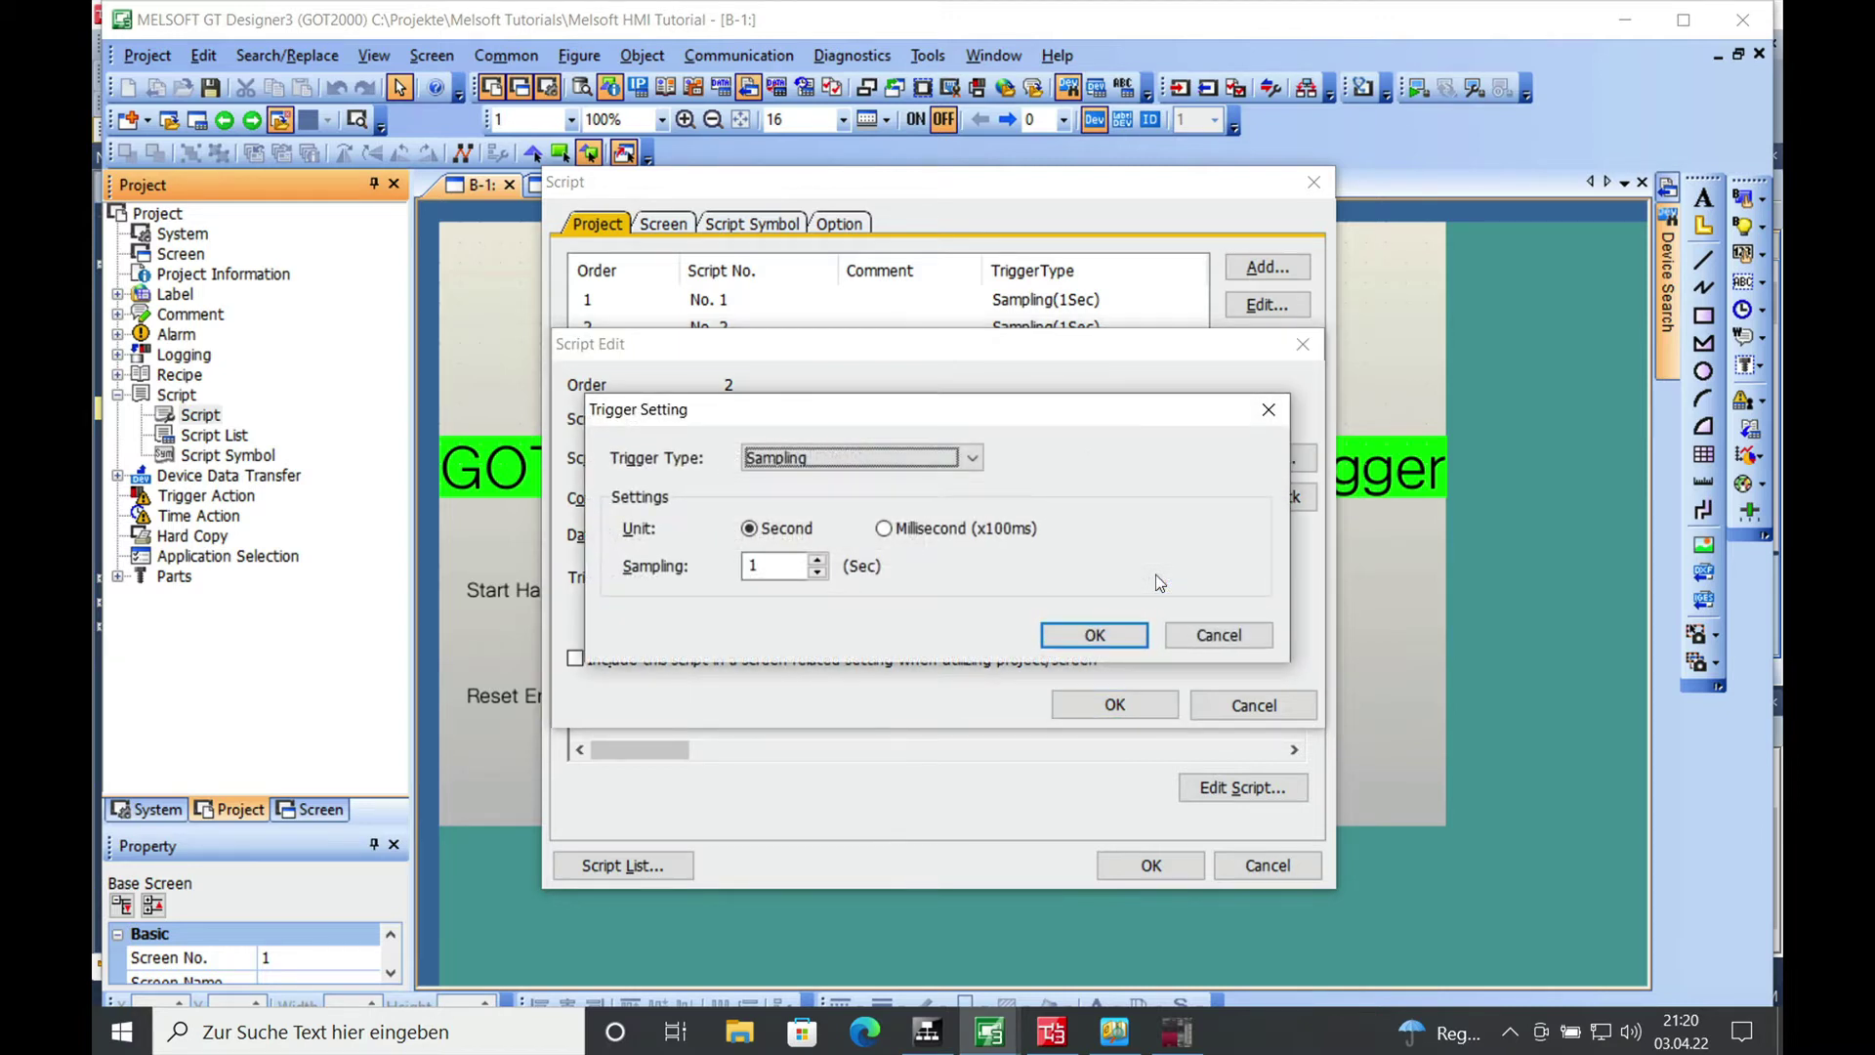
left_click(850, 458)
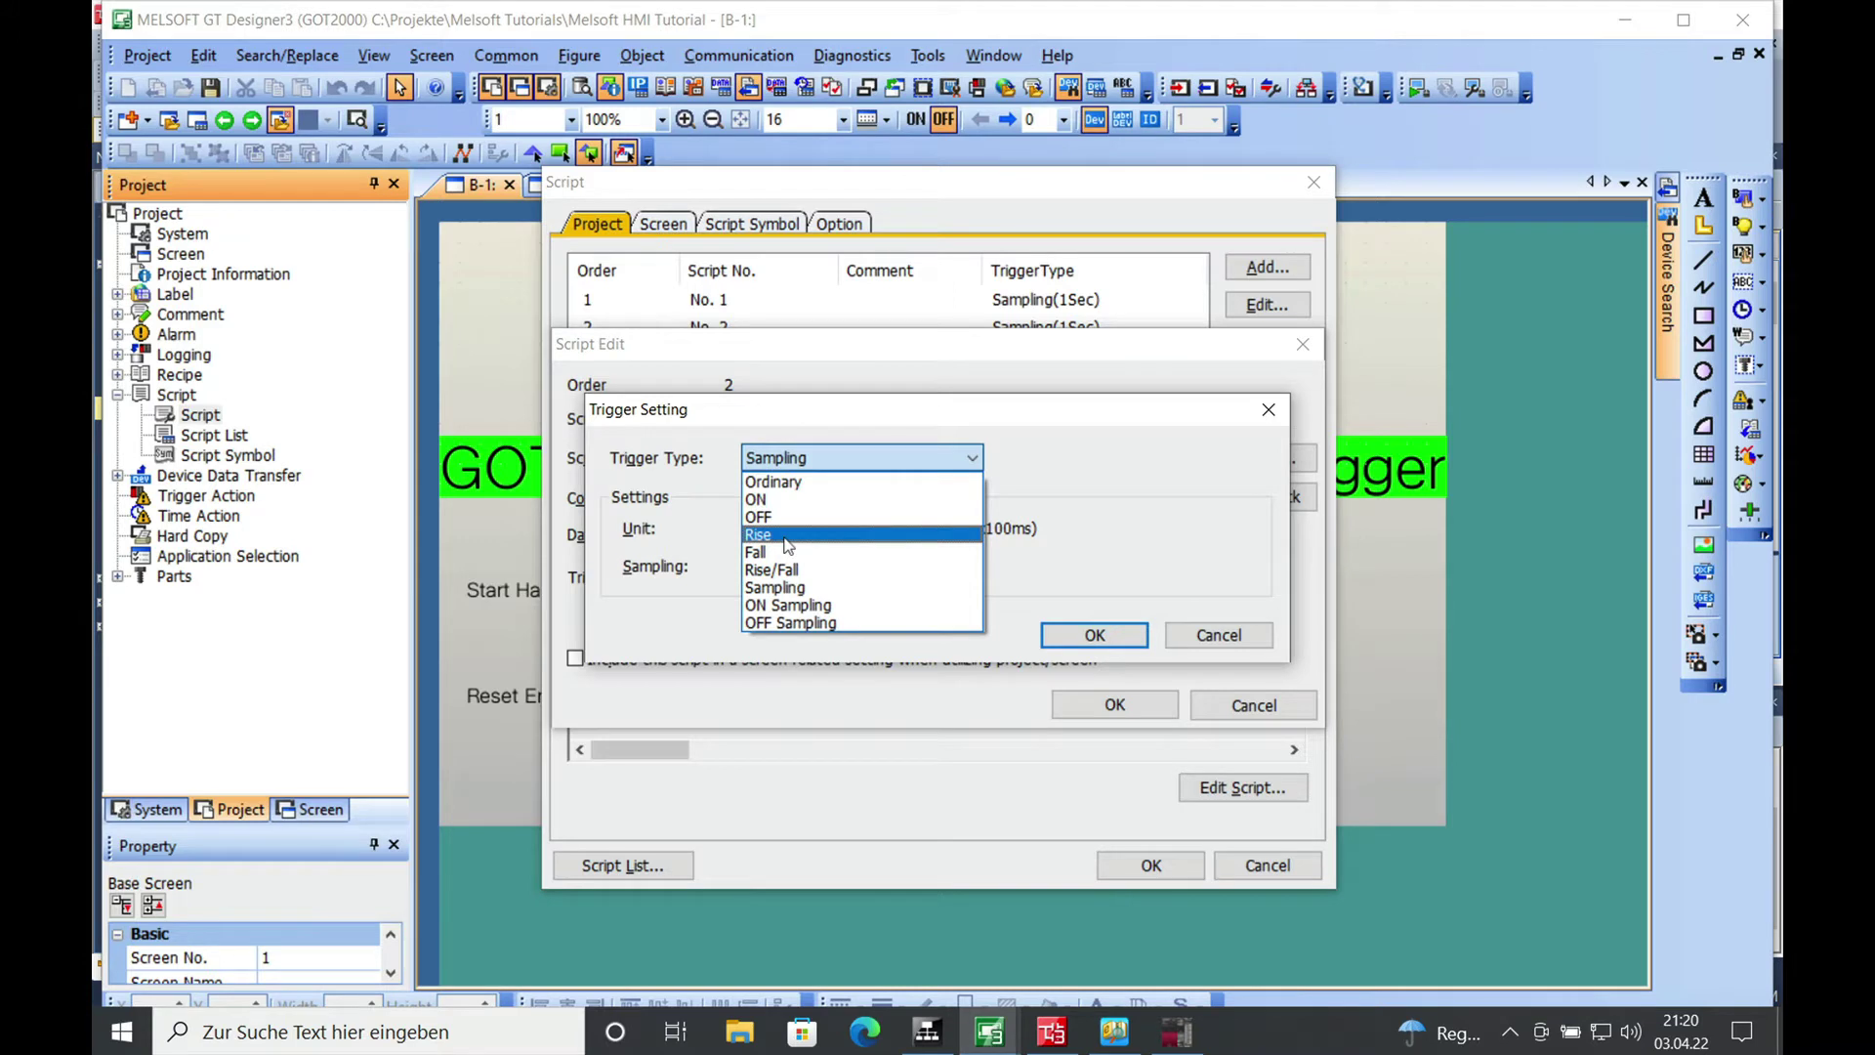
left_click(787, 539)
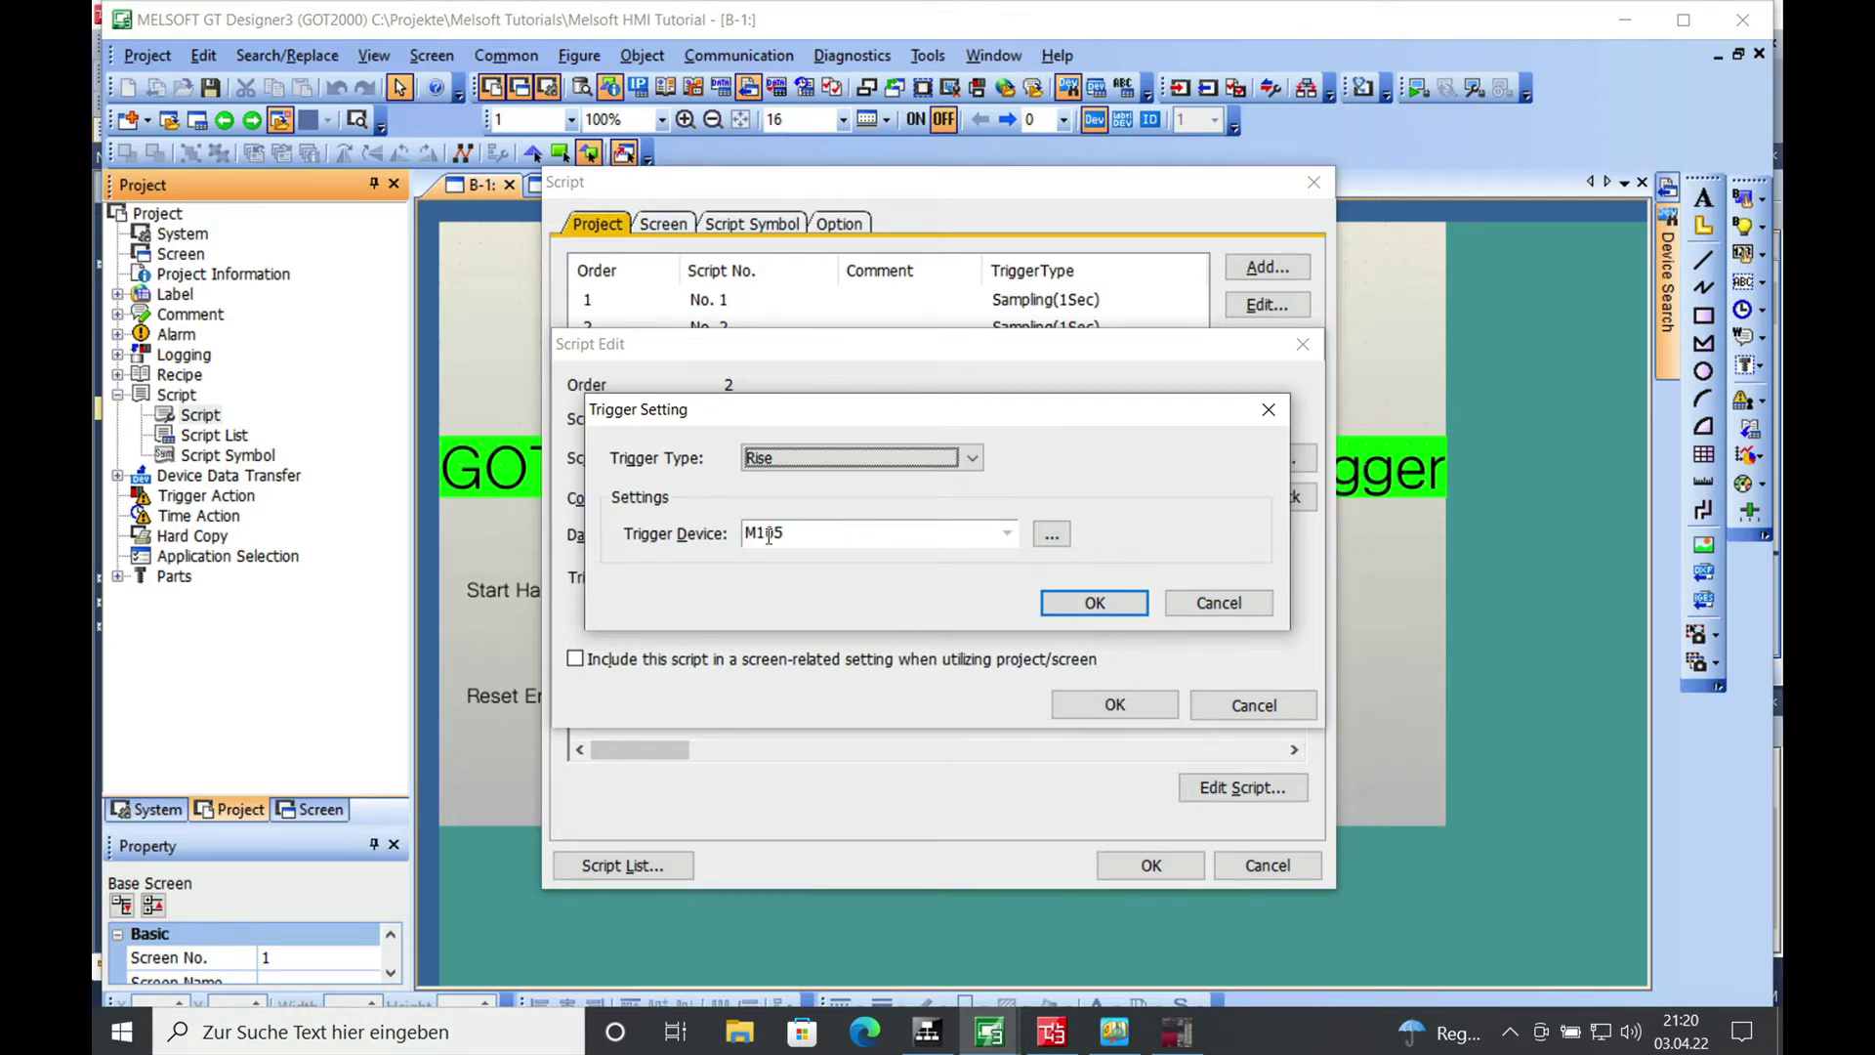
left_click(1114, 605)
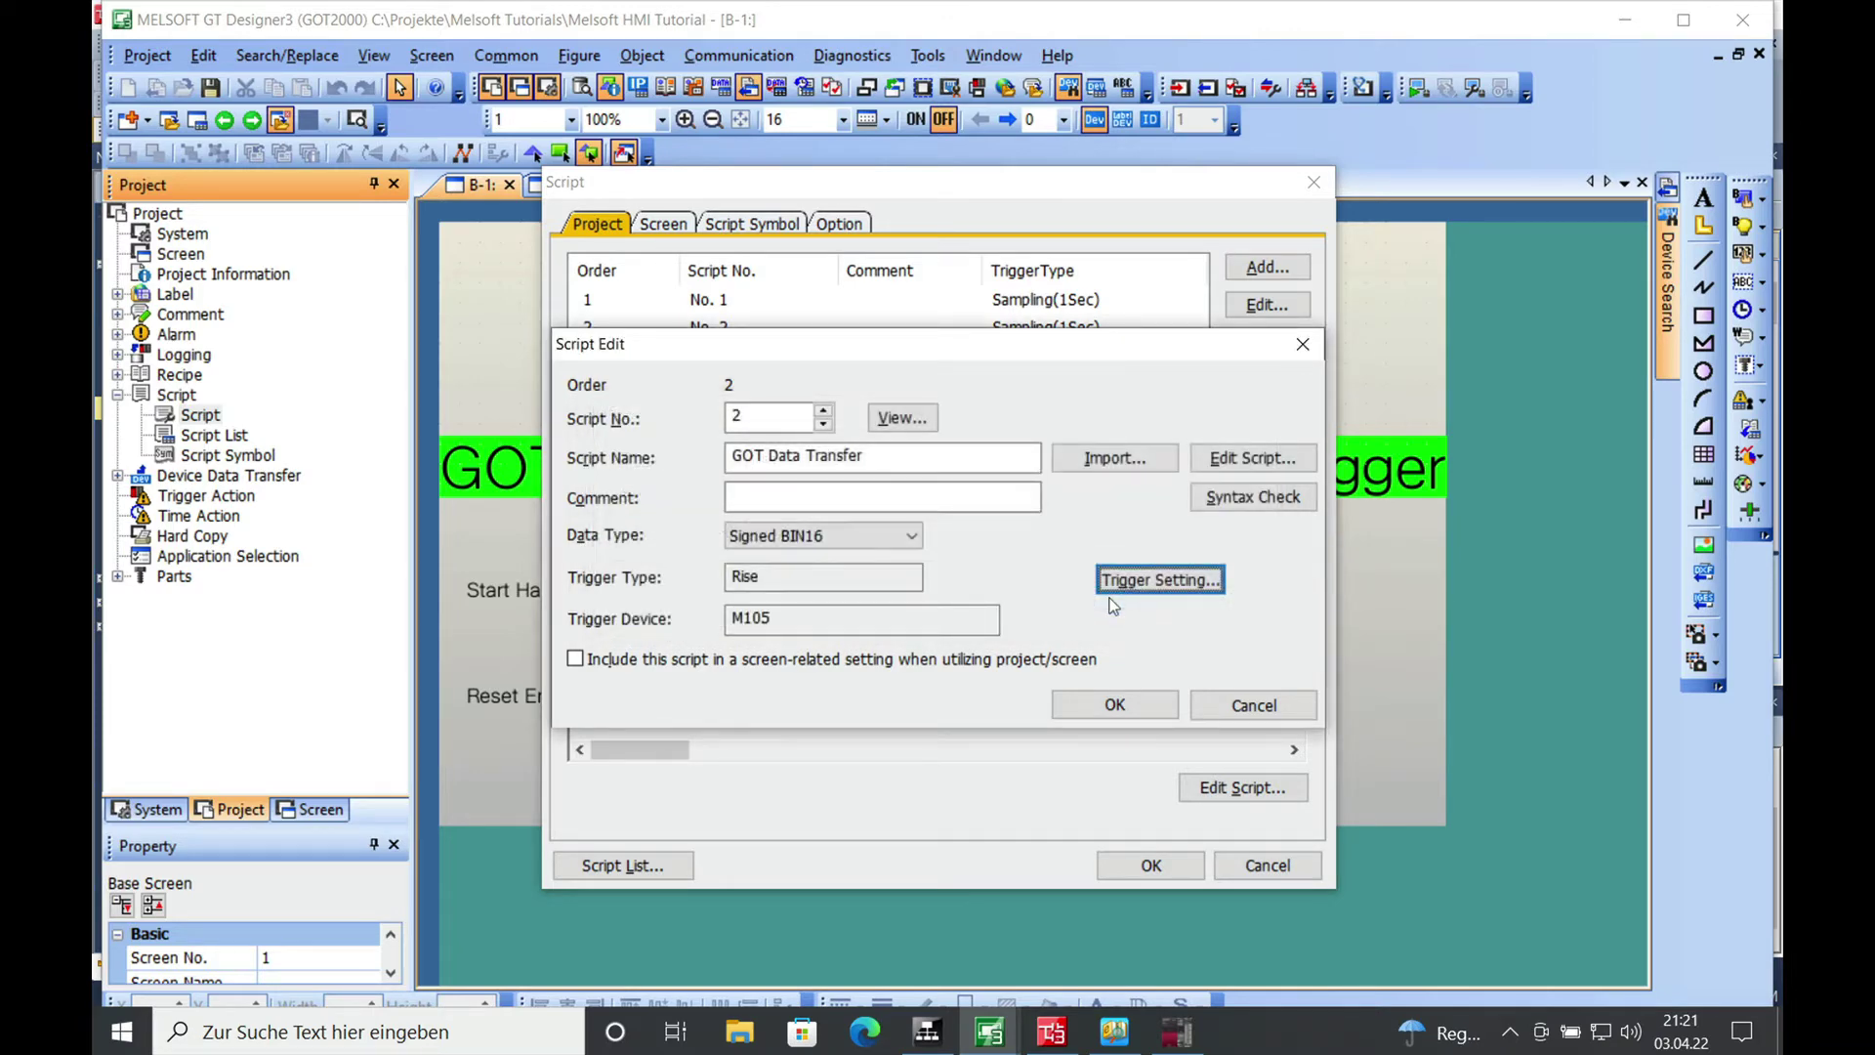
left_click(1114, 705)
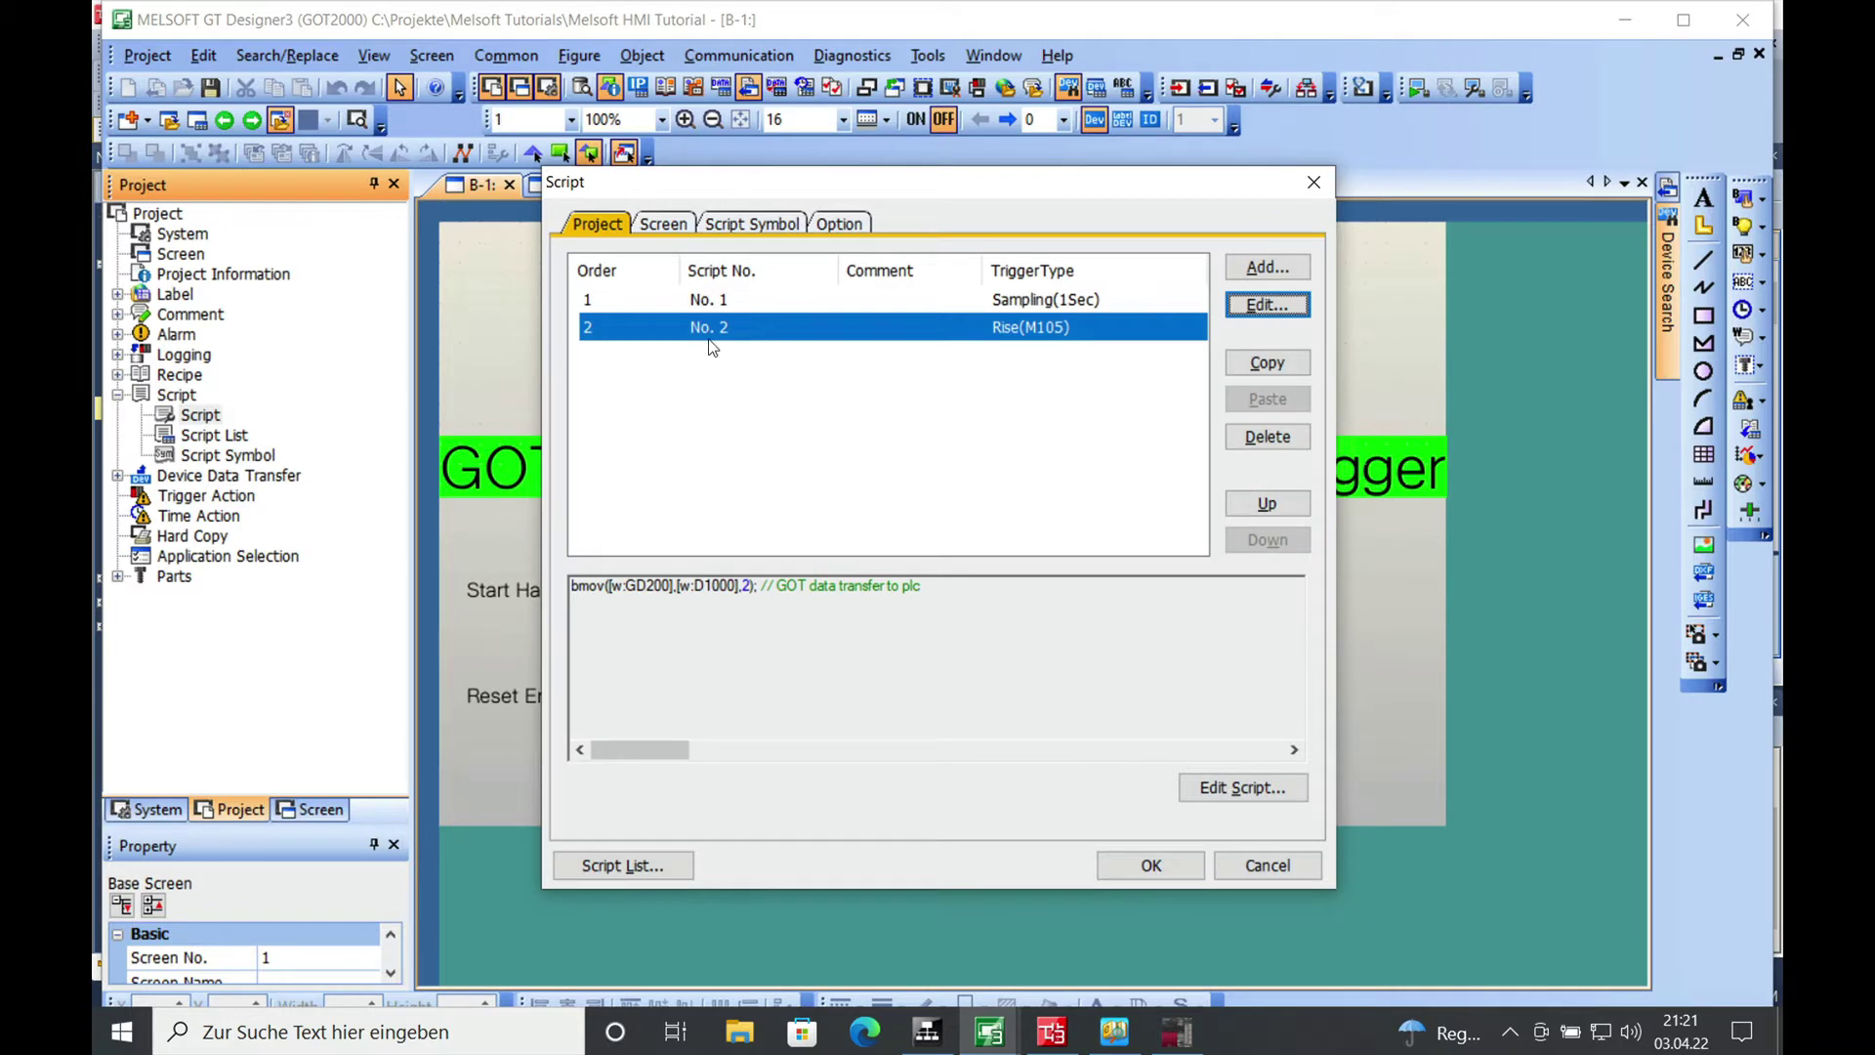
Step: Show the screen-assigned scripts with base screen No. 1 selected
left_click(676, 223)
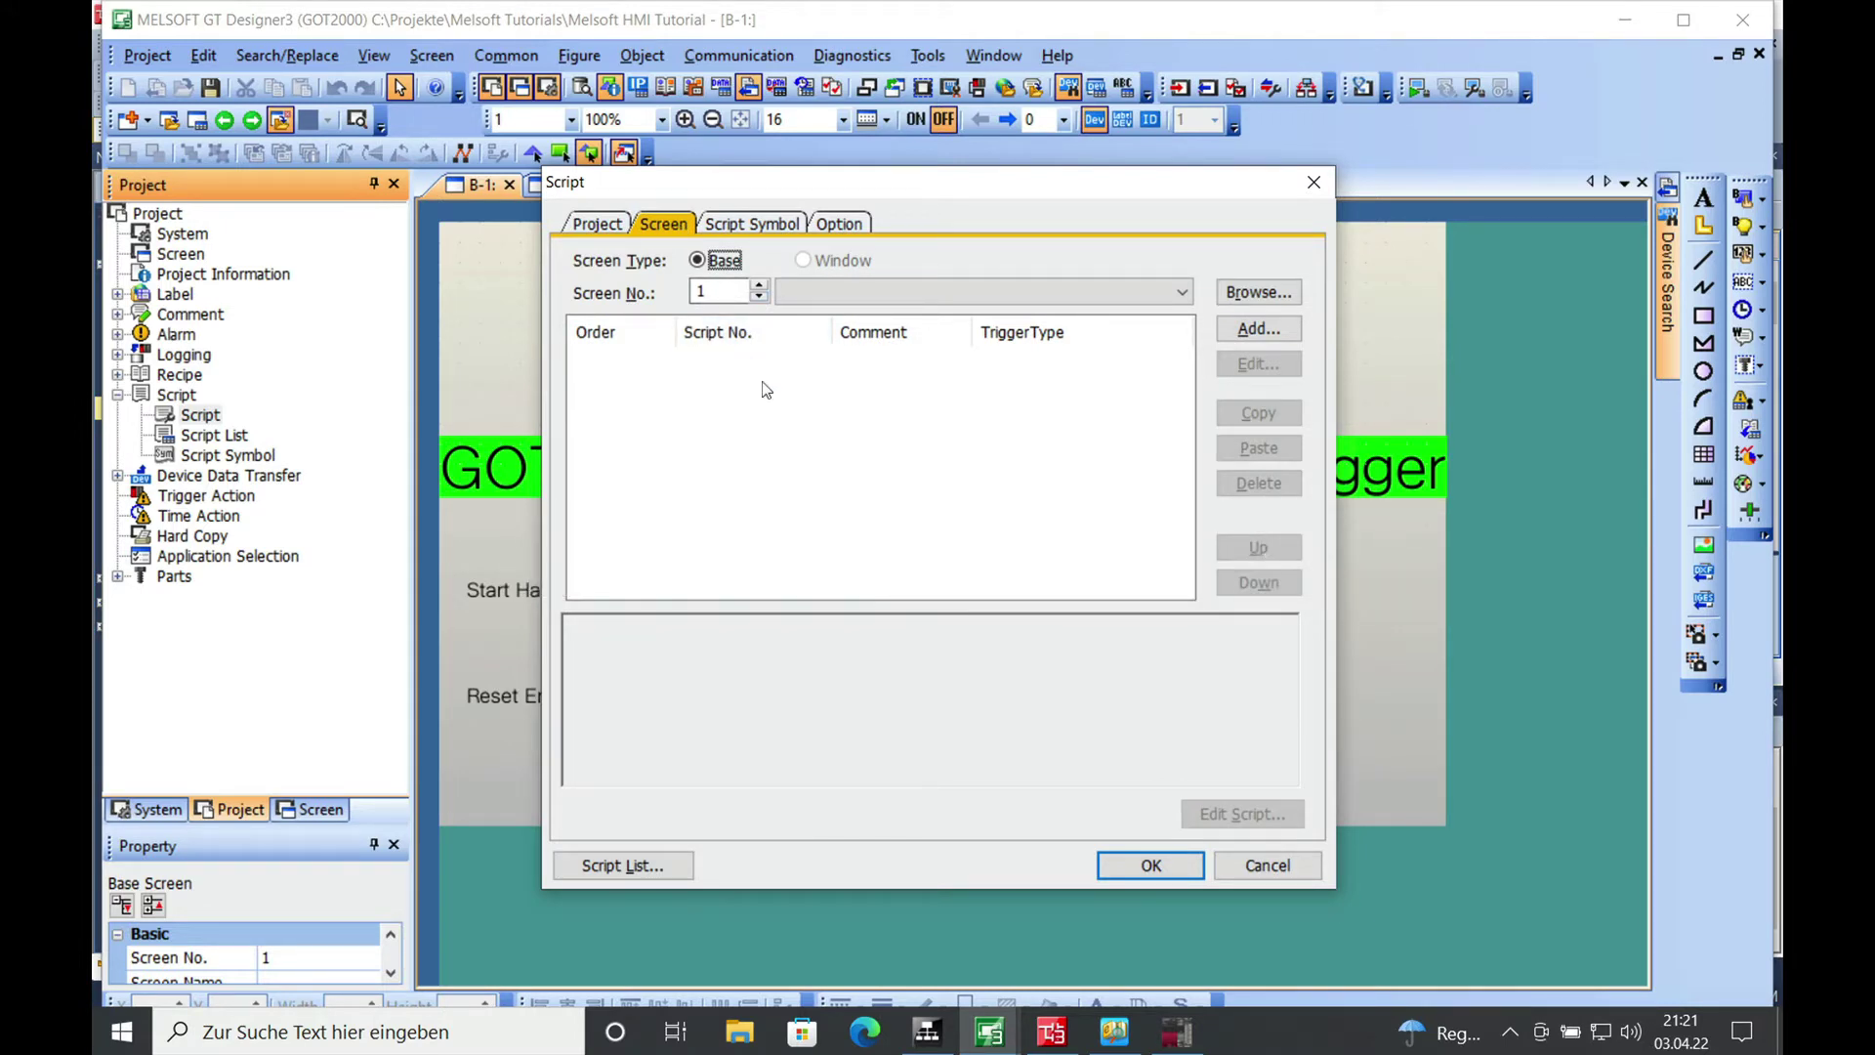
left_click(758, 285)
left_click(758, 286)
left_click(761, 296)
left_click(761, 296)
Step: Add script No. 2, GOT Data Transfer, to screen 1 with a Rise trigger on M105
left_click(1258, 329)
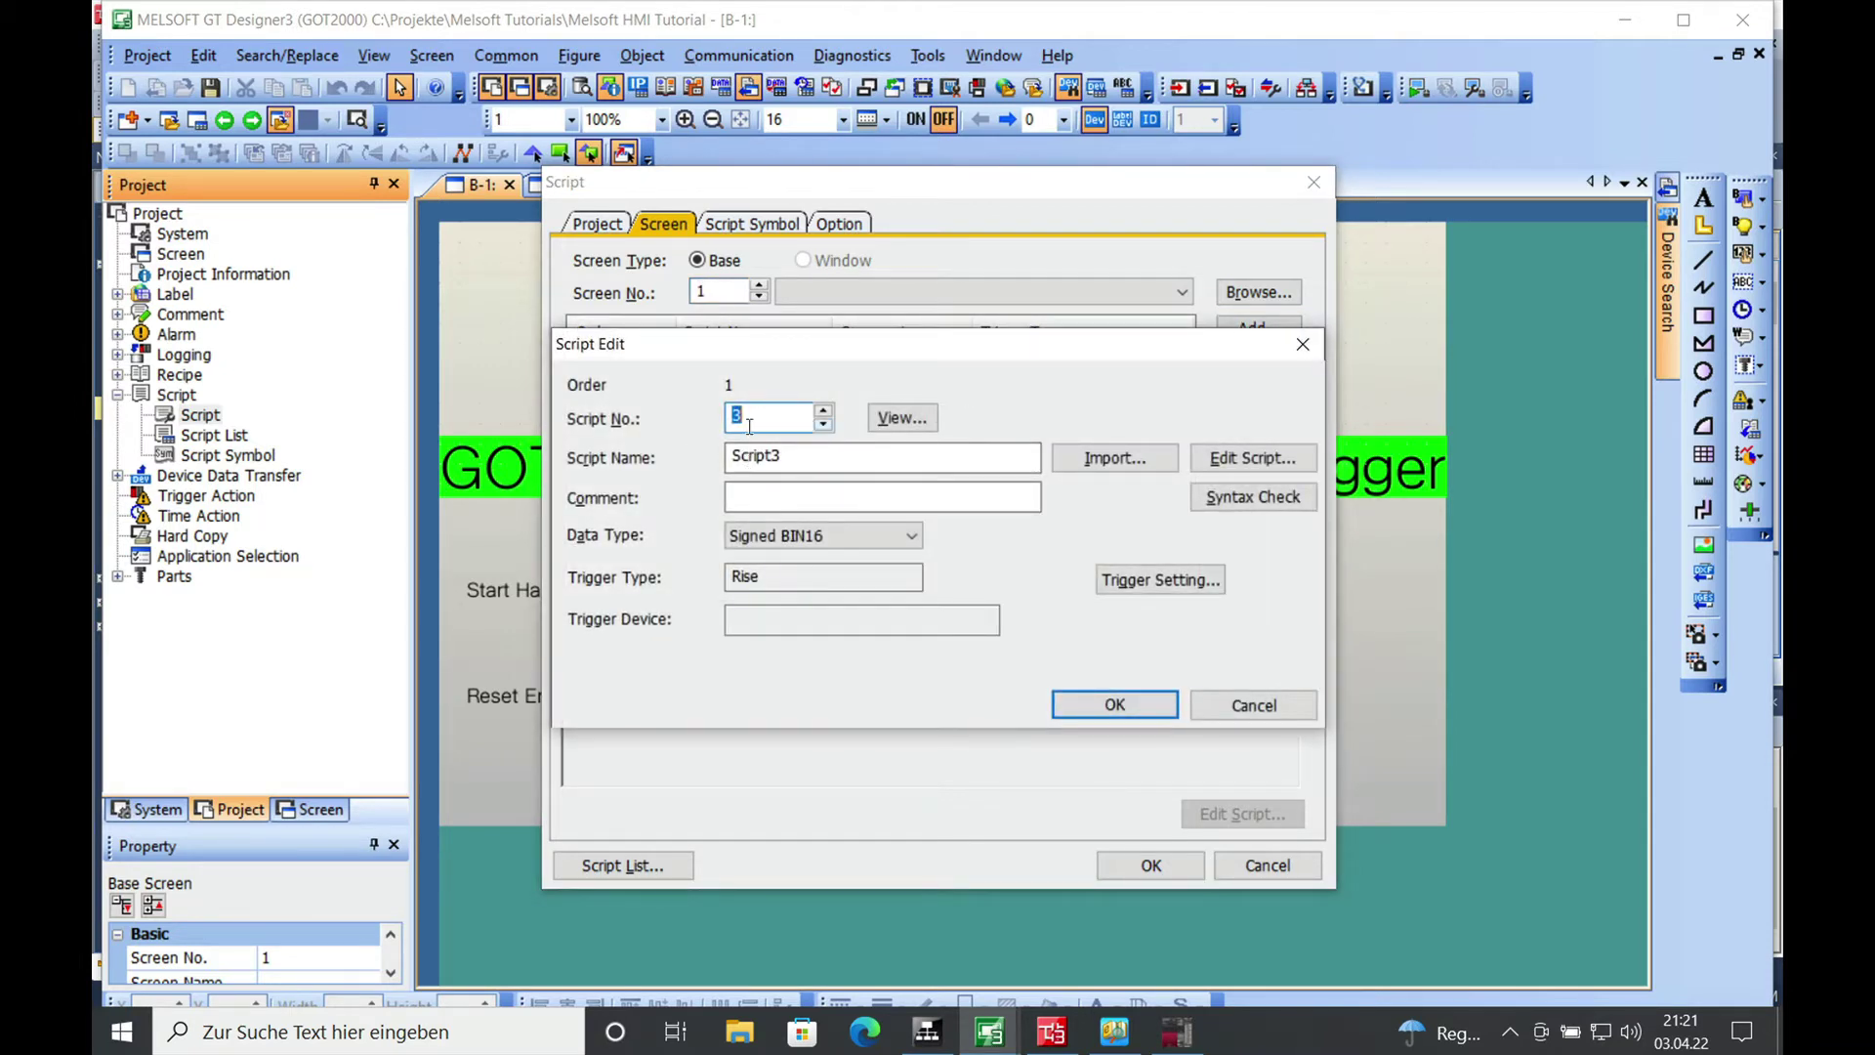
left_click(829, 426)
left_click(829, 425)
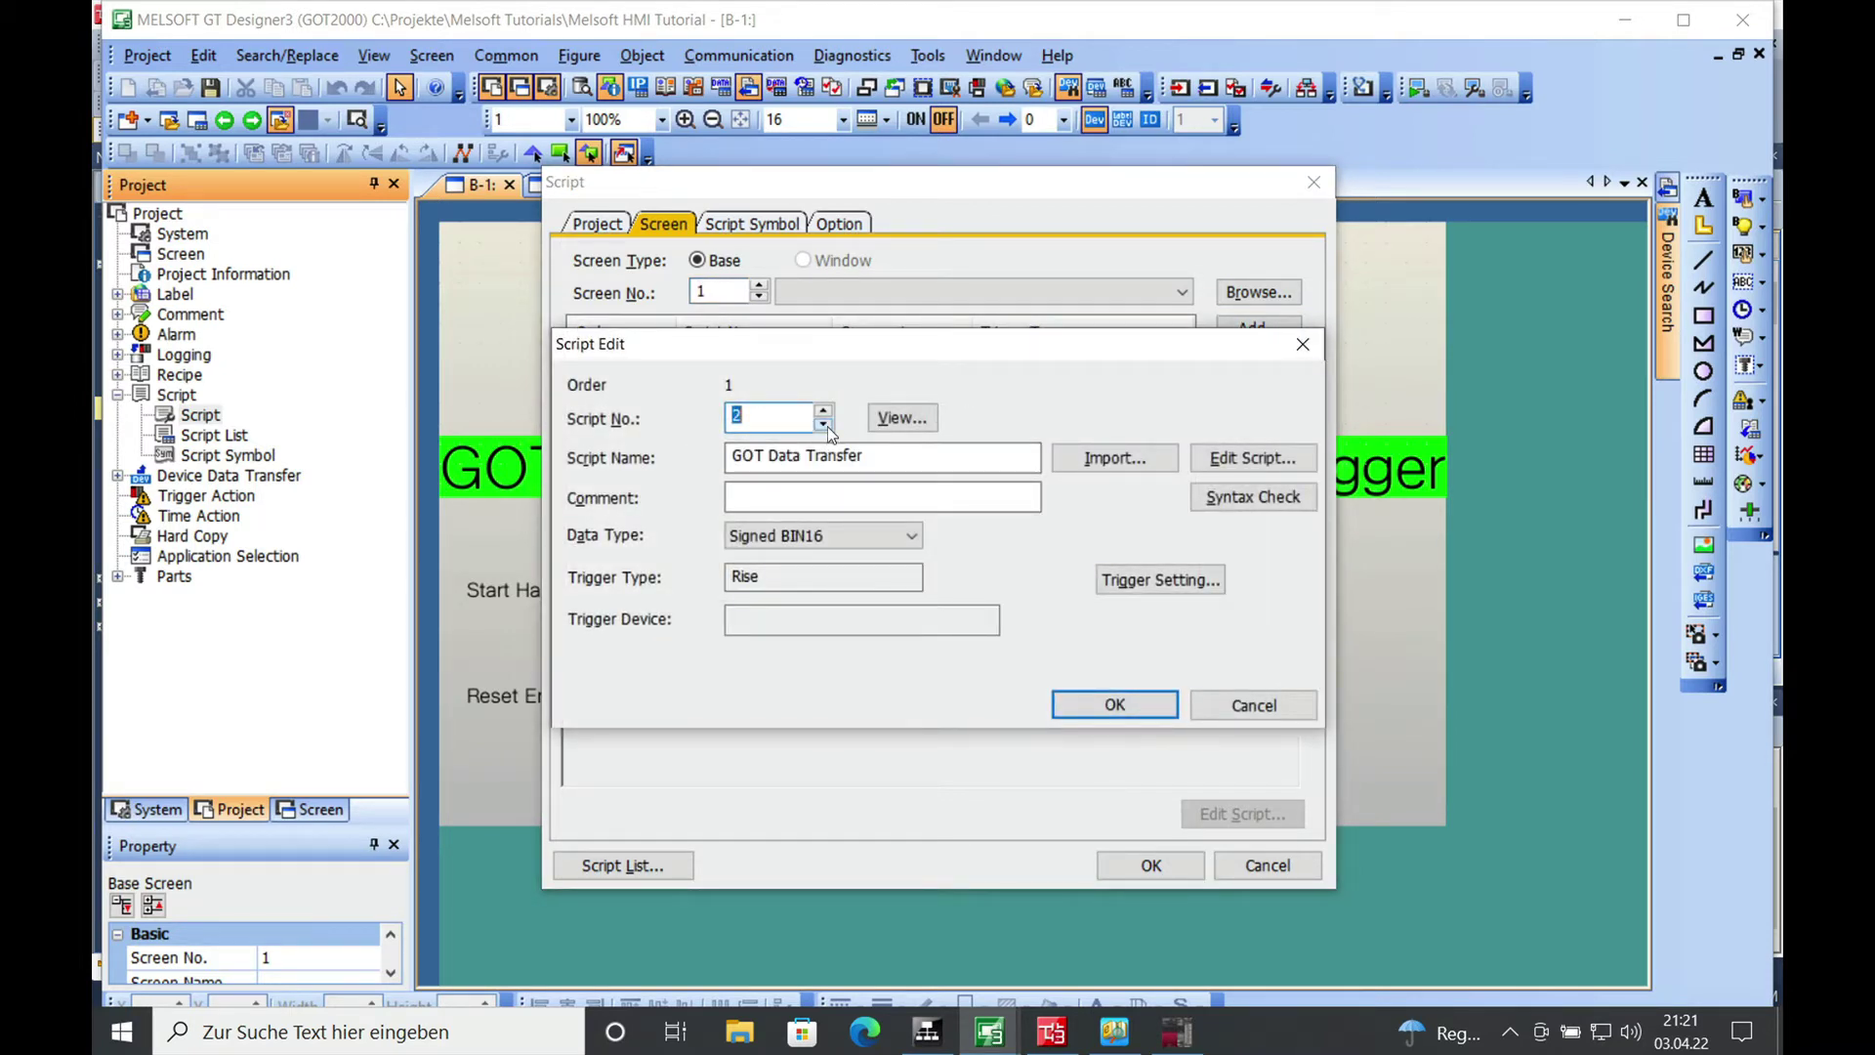
left_click(1159, 580)
left_click(817, 548)
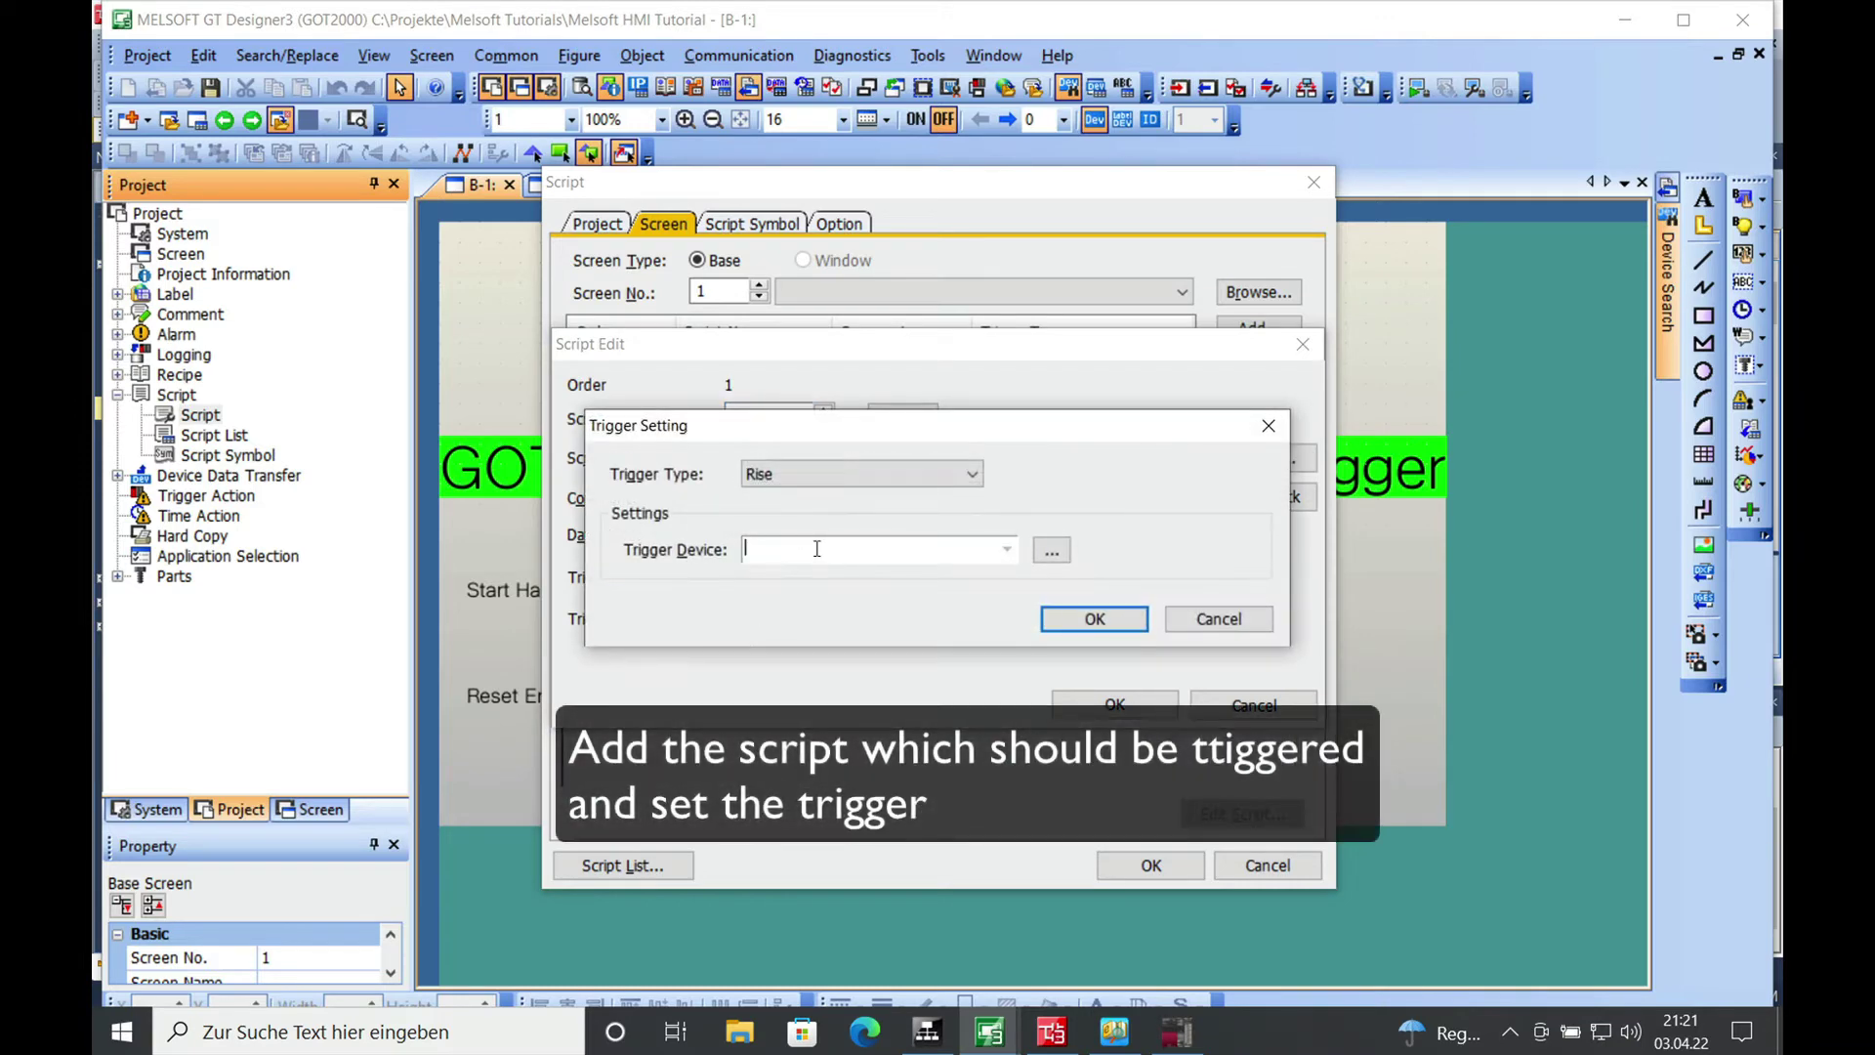
type("m105")
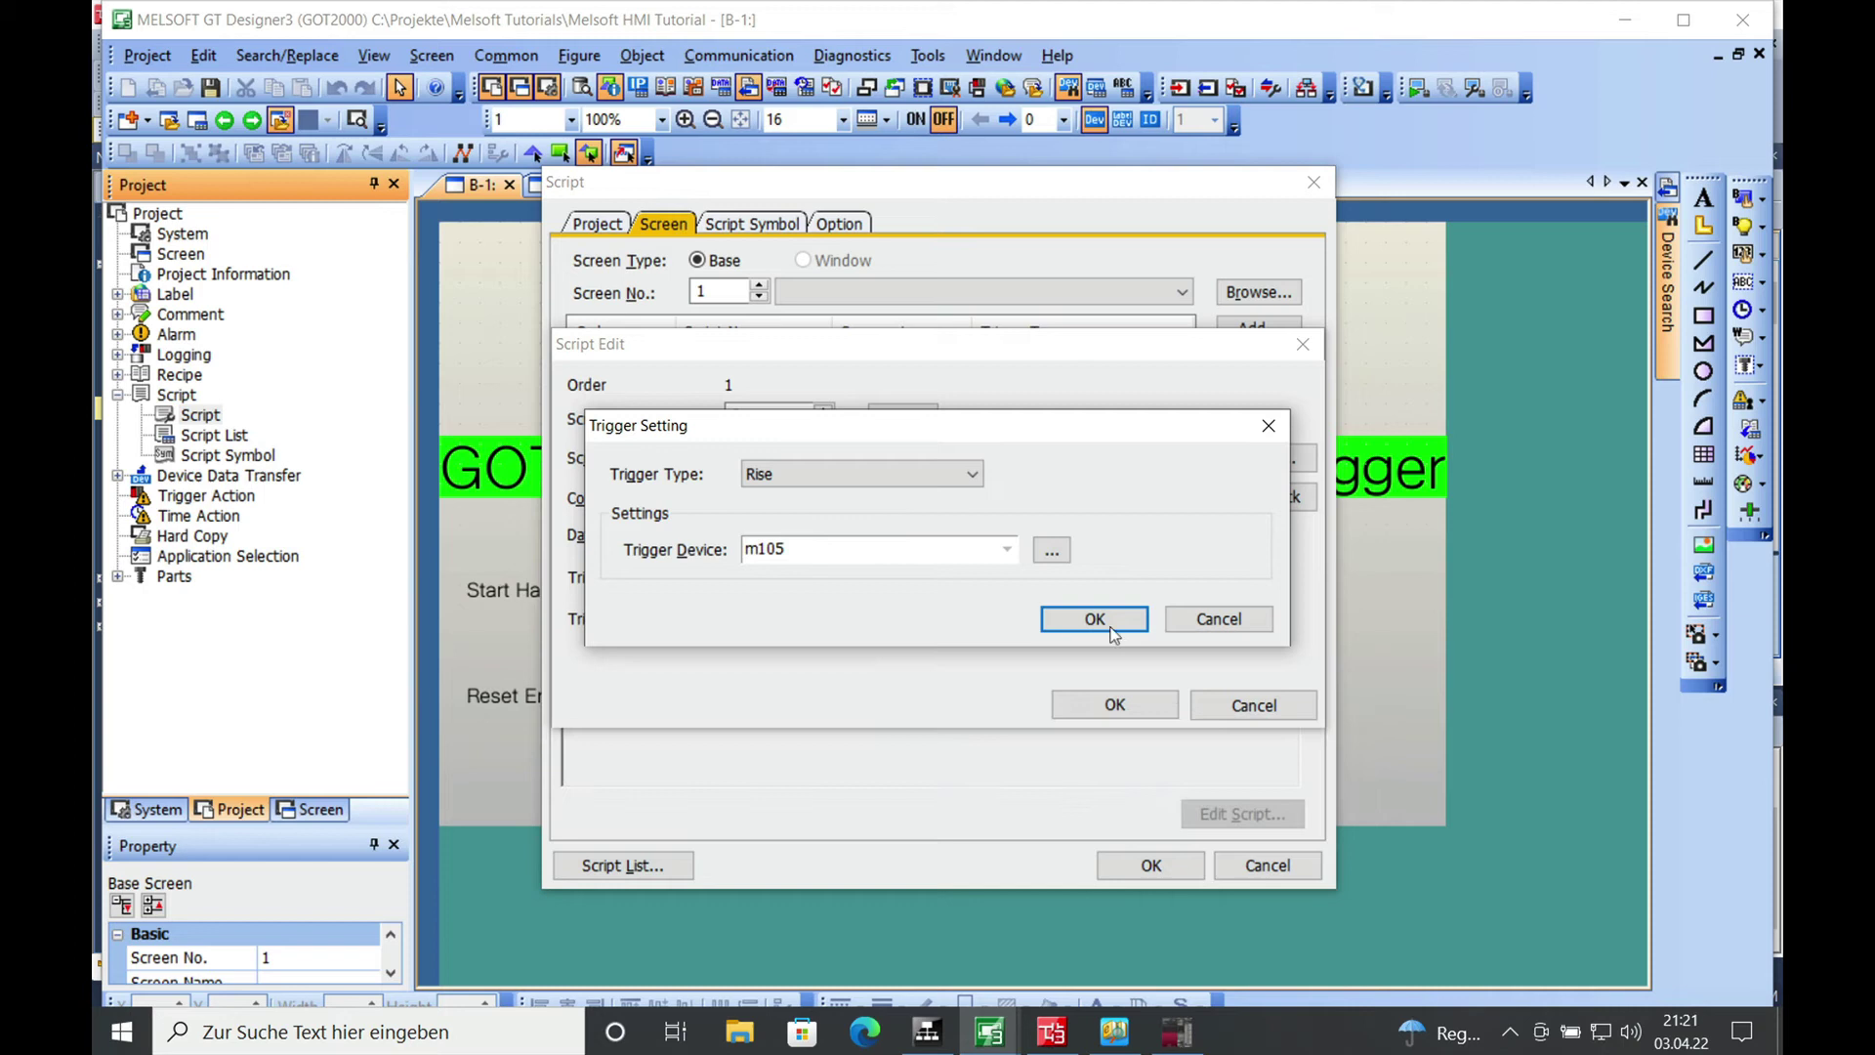
left_click(1113, 625)
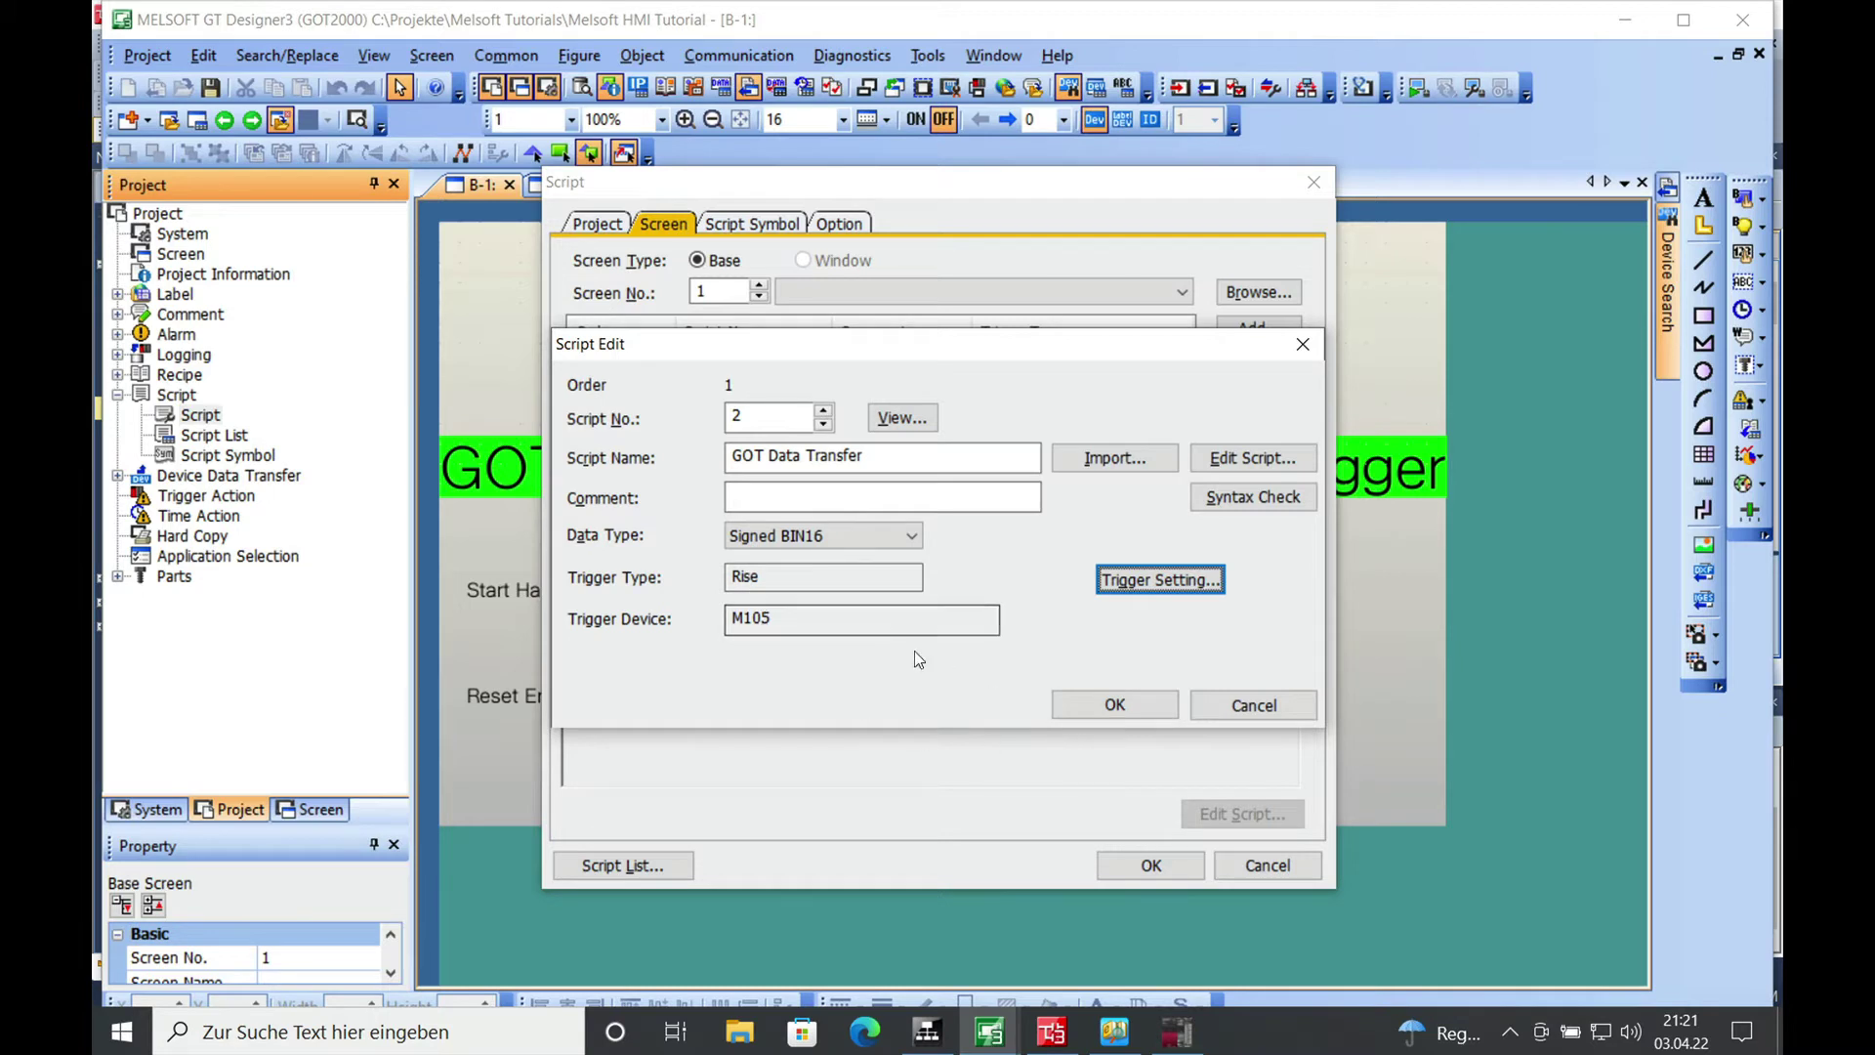
left_click(1116, 708)
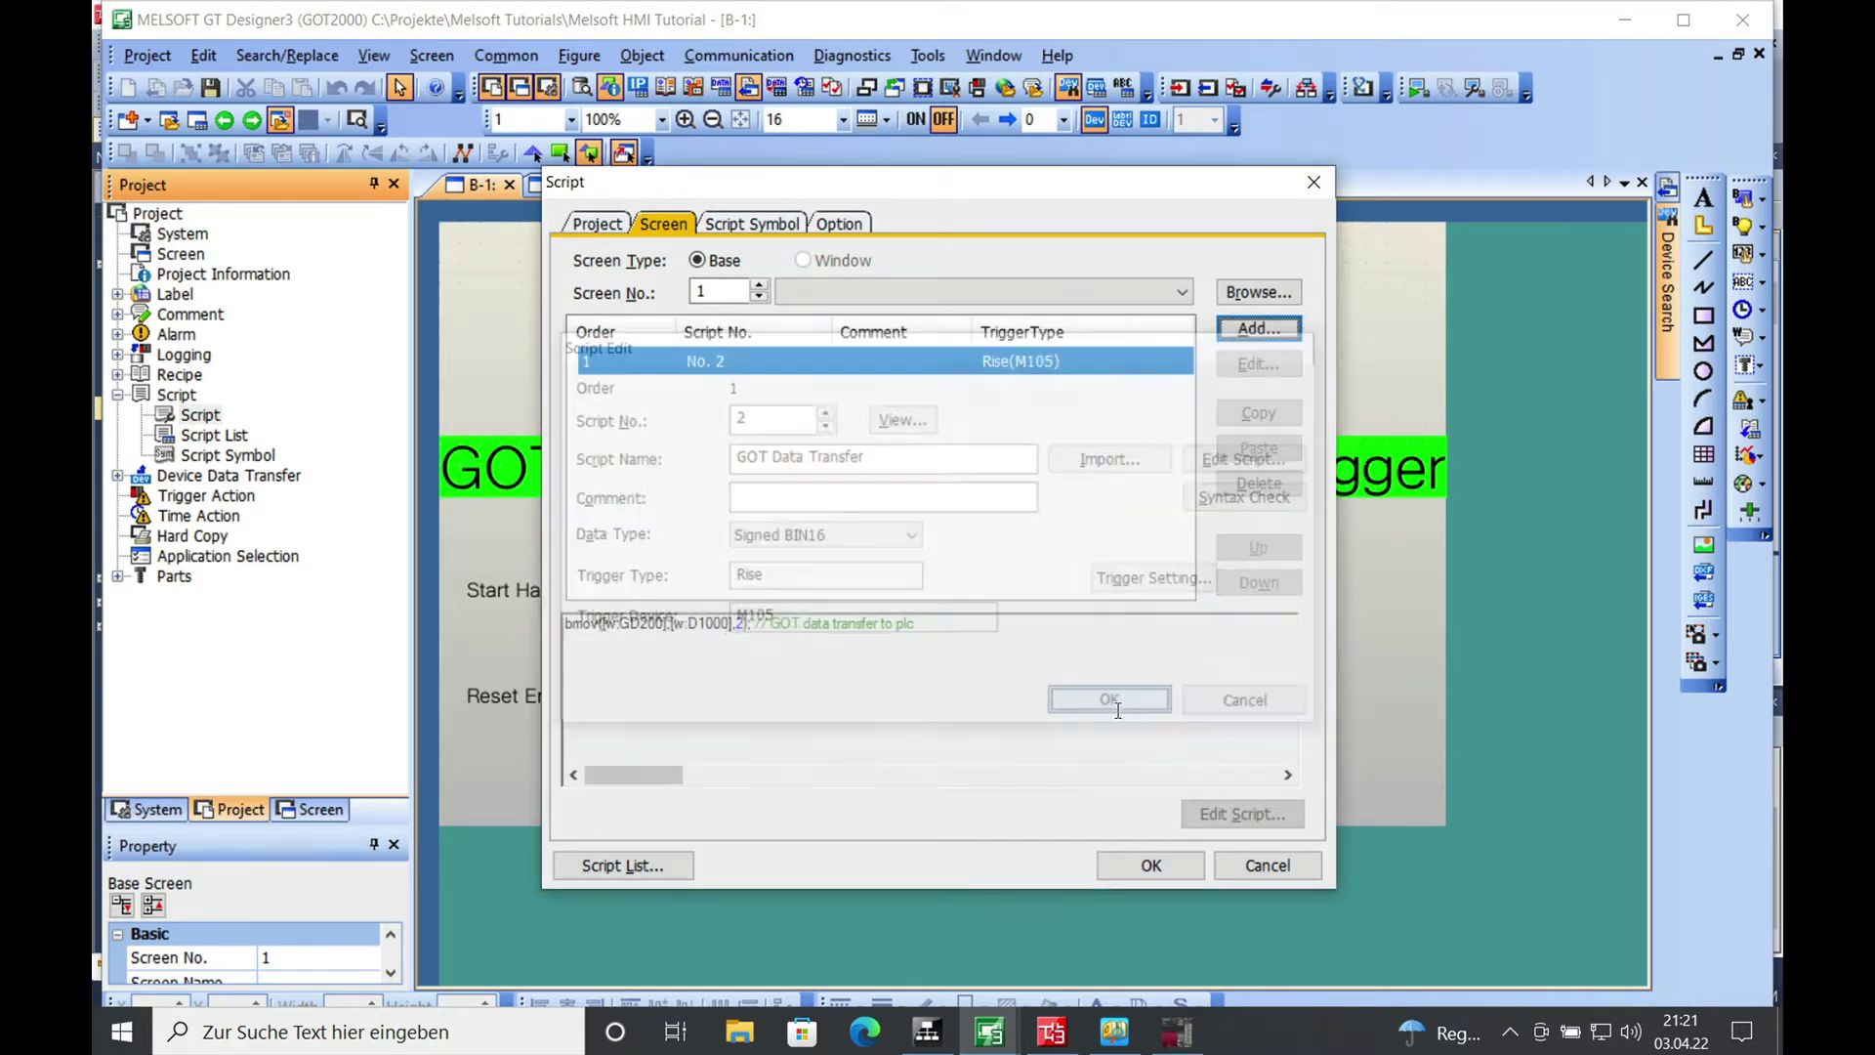
Step: Close the Script dialog and paste a copy of the Reset Error switch on the right
left_click(1172, 863)
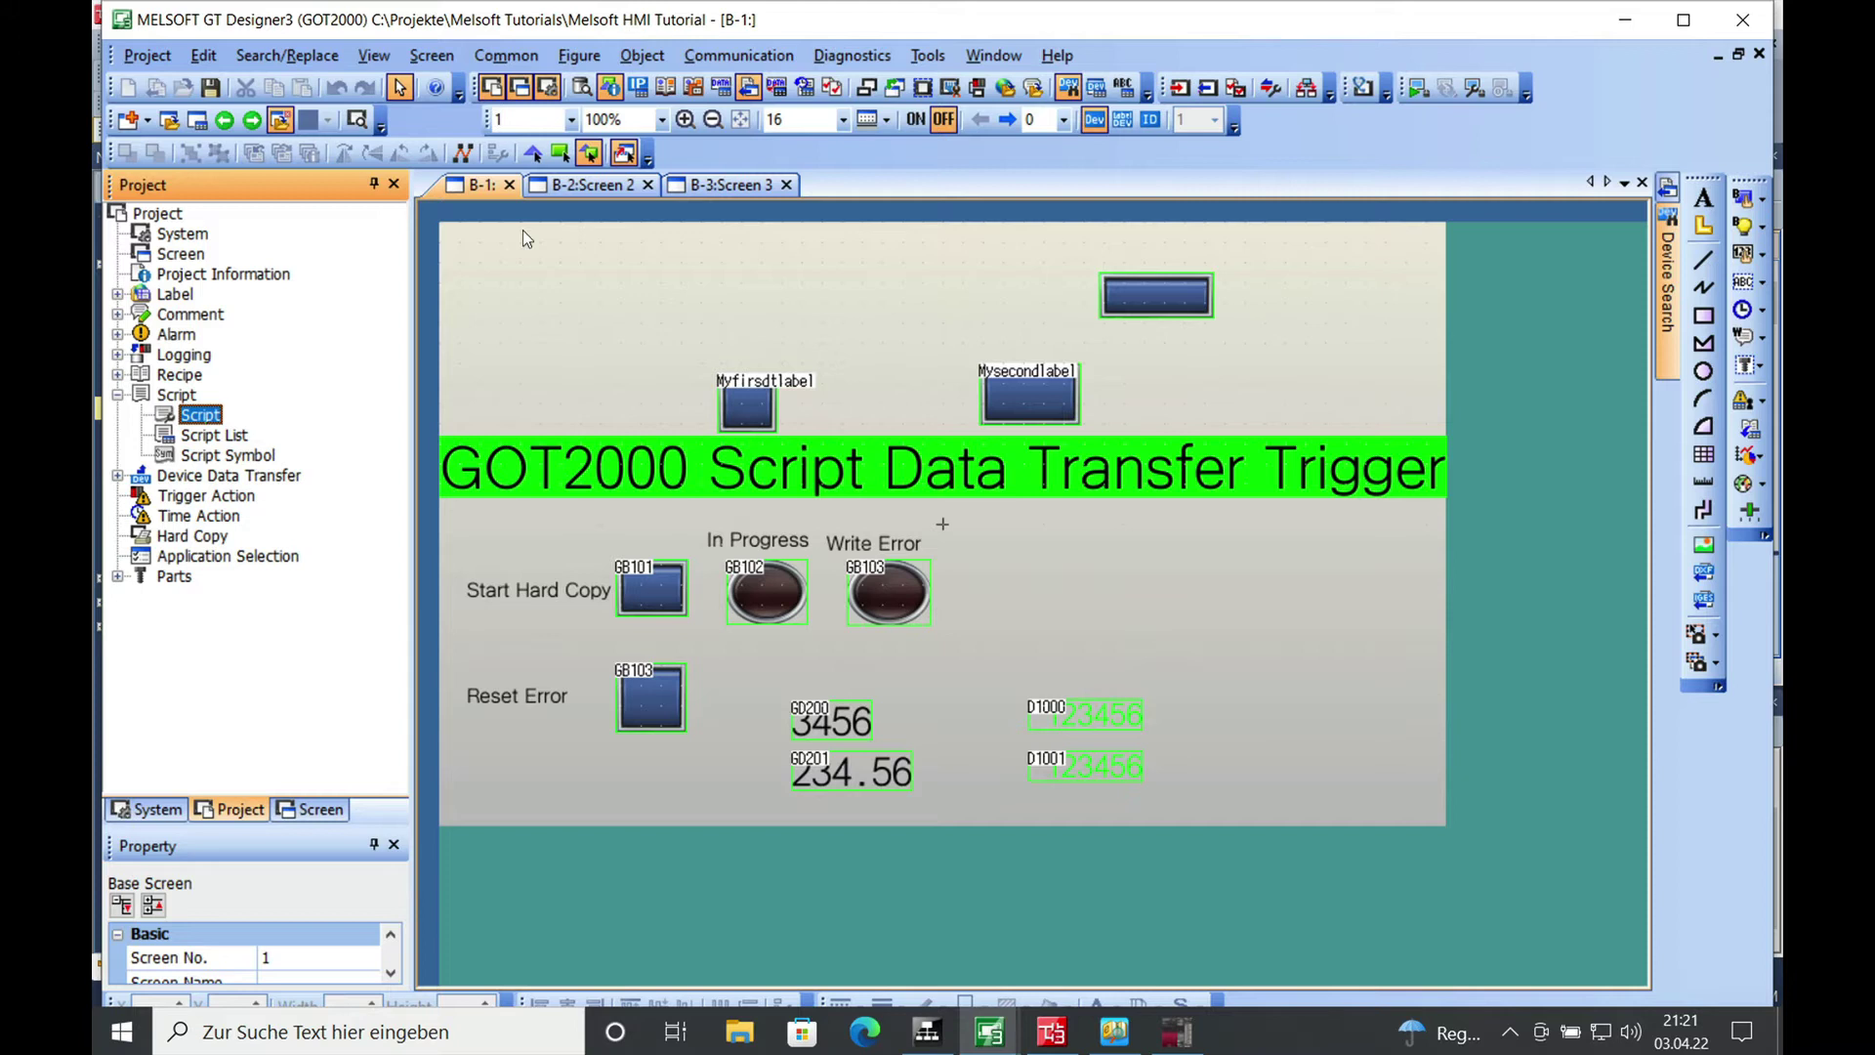
left_click(493, 186)
left_click(577, 186)
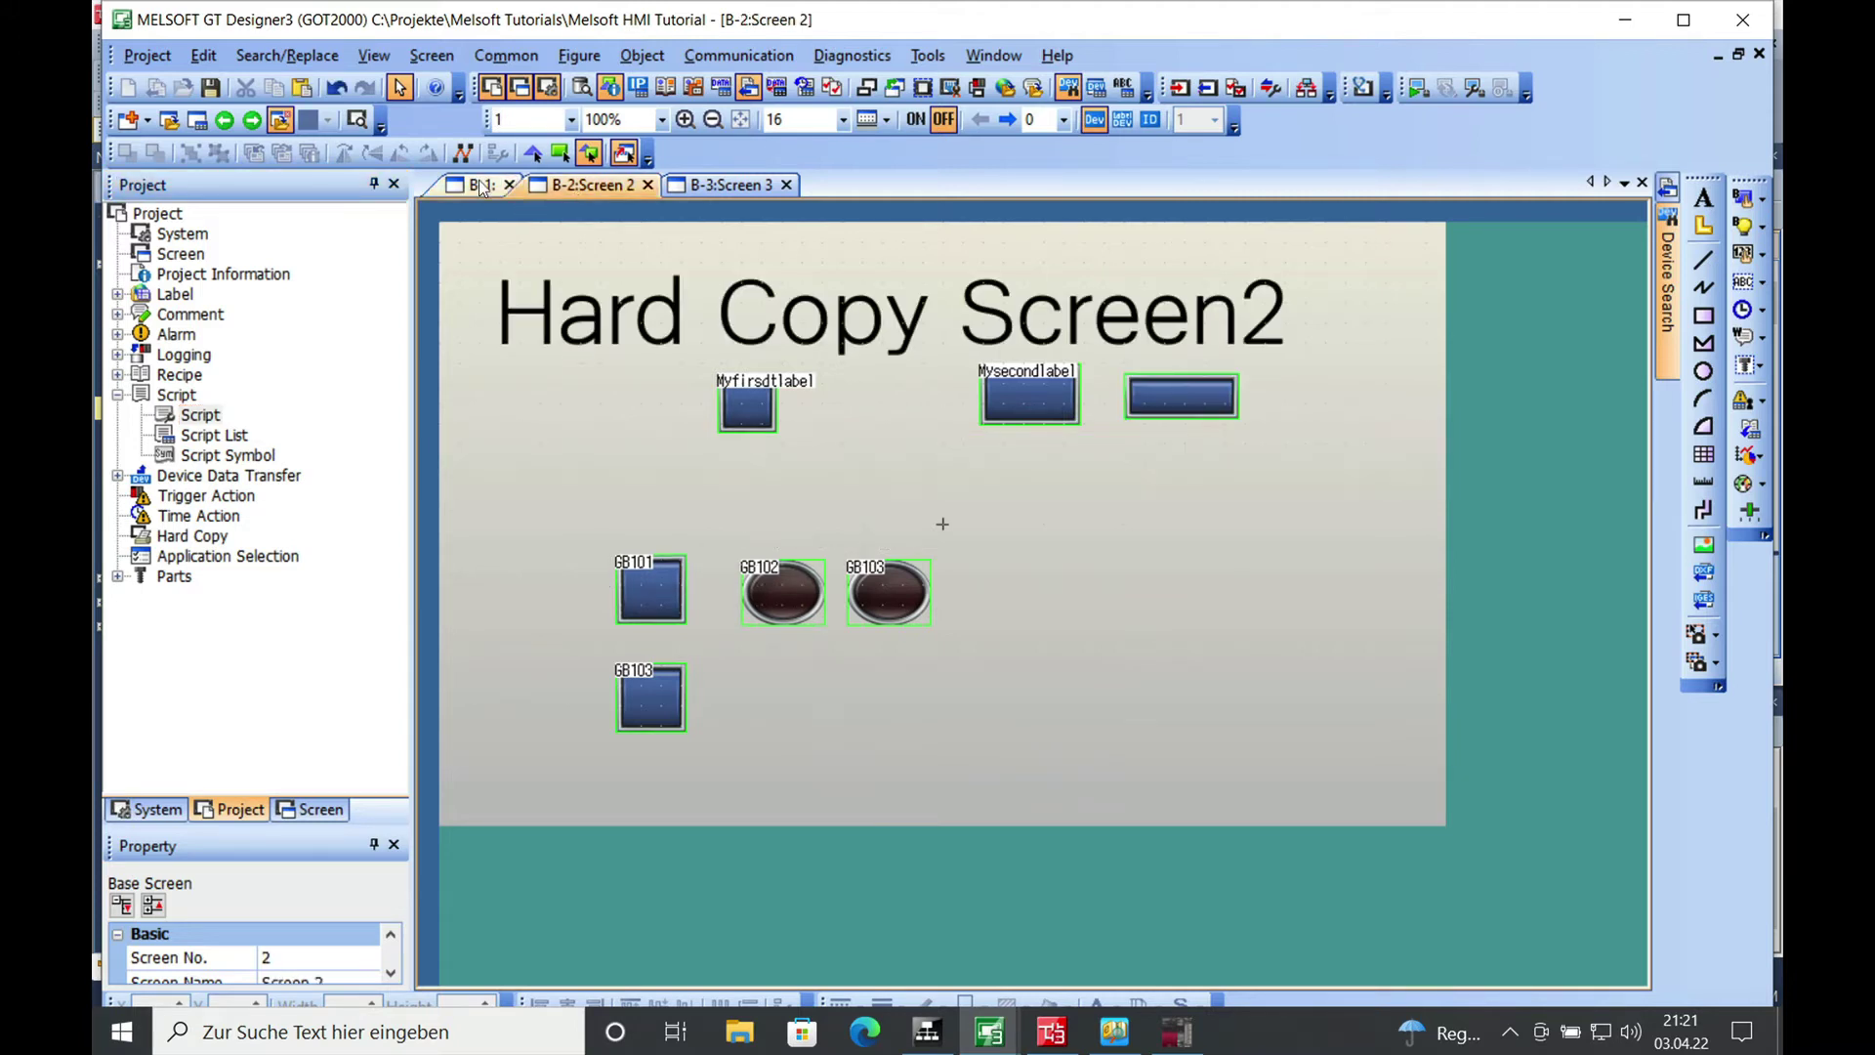
left_click(480, 188)
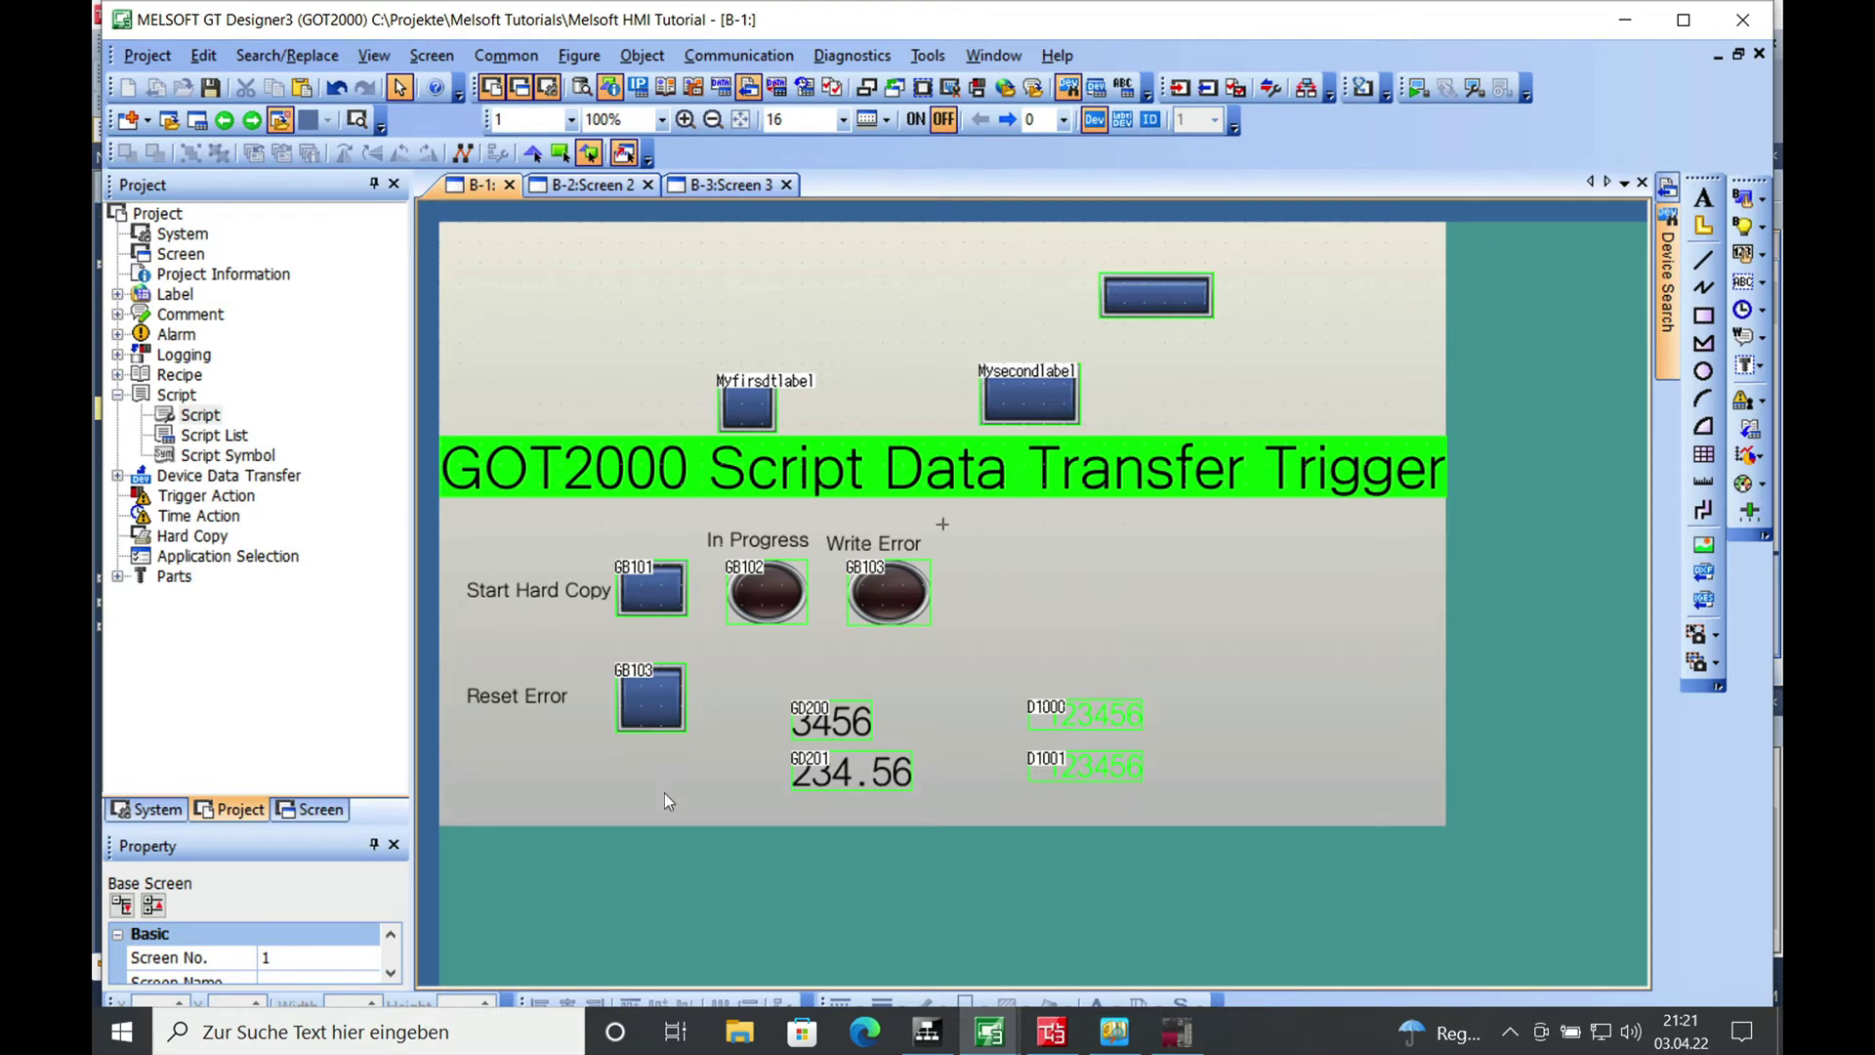
left_click(656, 714)
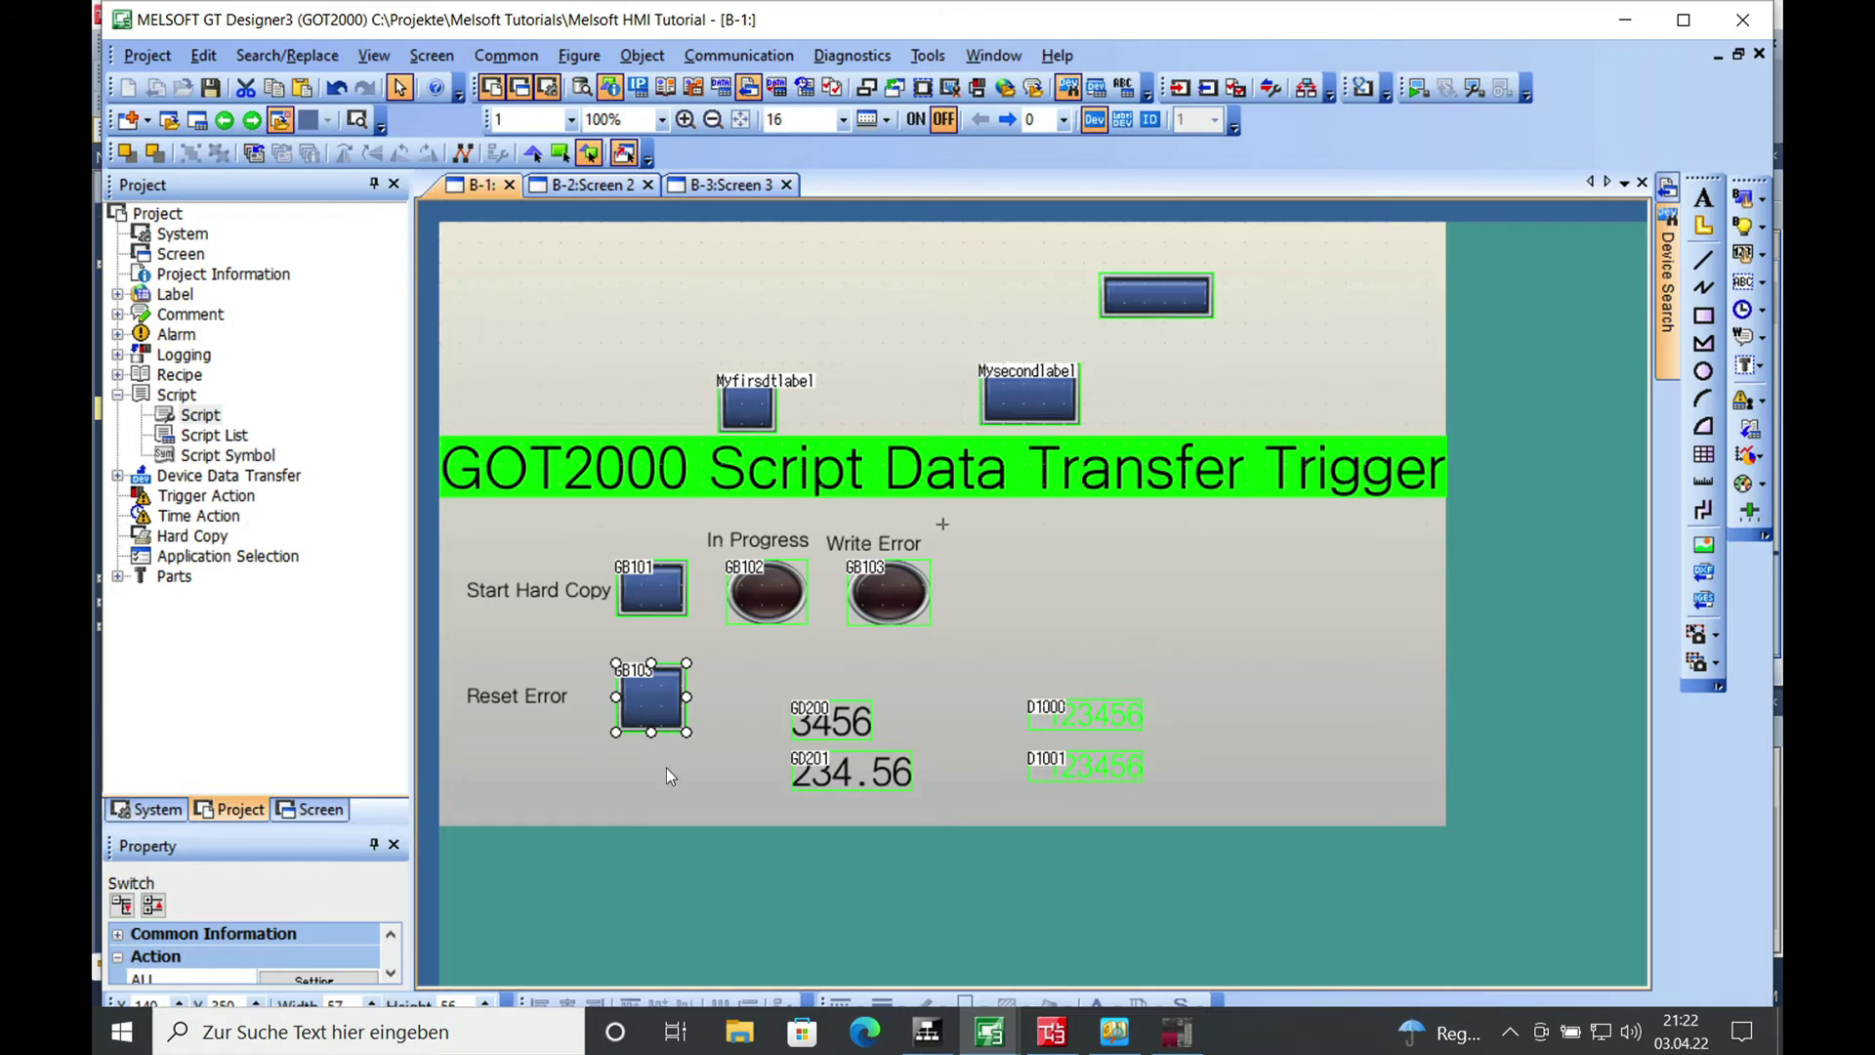
key("ctrl+c")
key("ctrl+v")
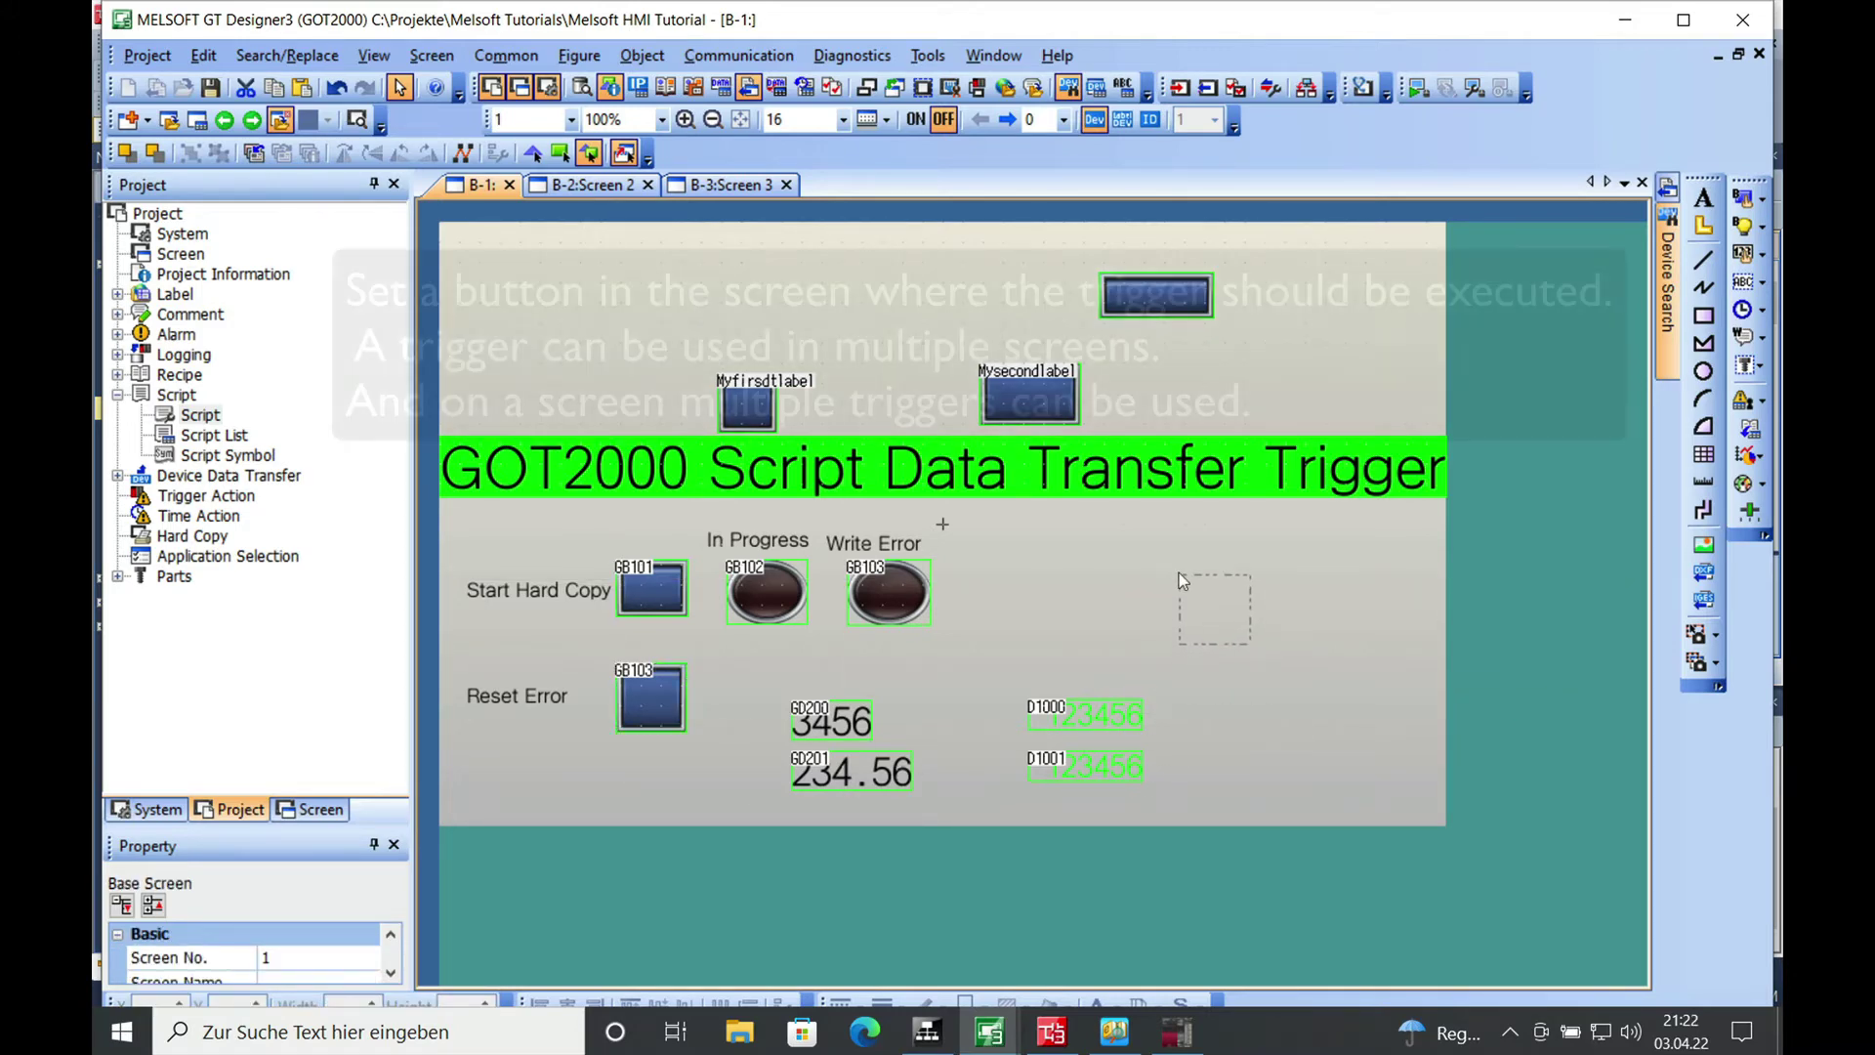
left_click(1175, 560)
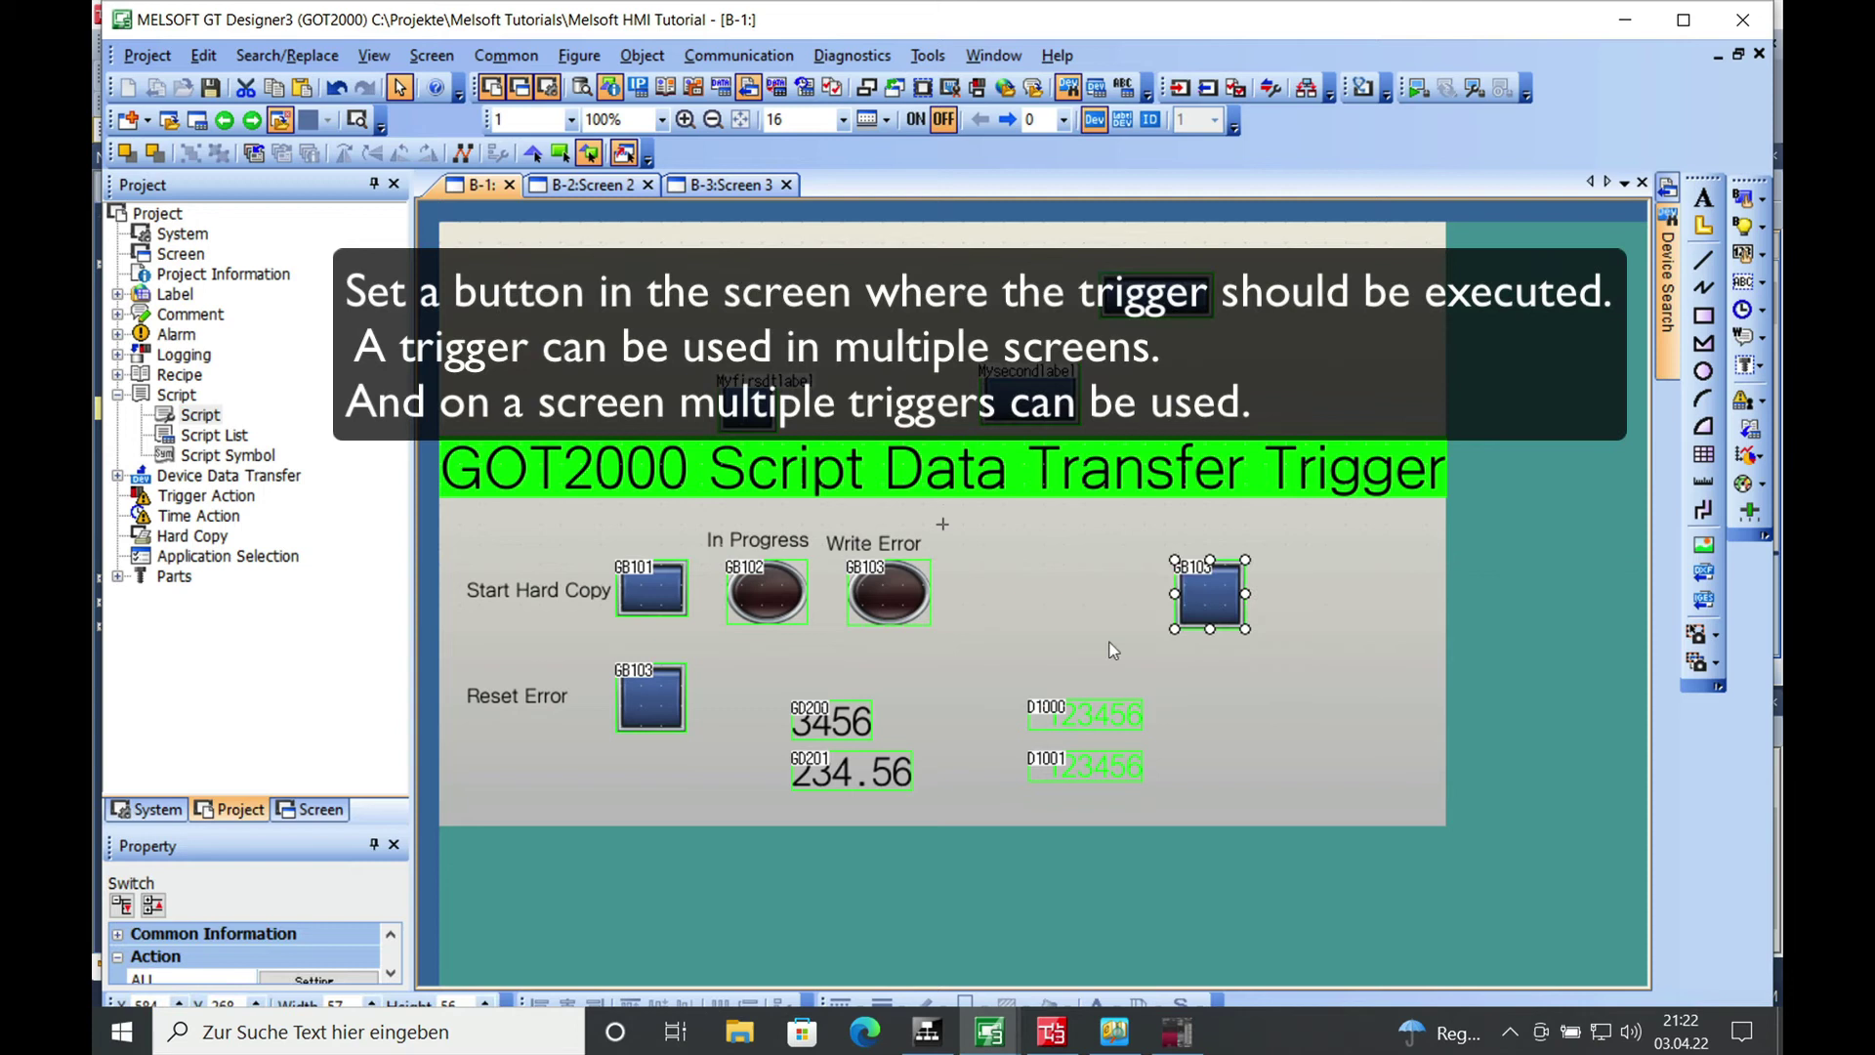
Step: Copy the Reset Error label and place the copy above the new switch
left_click(517, 695)
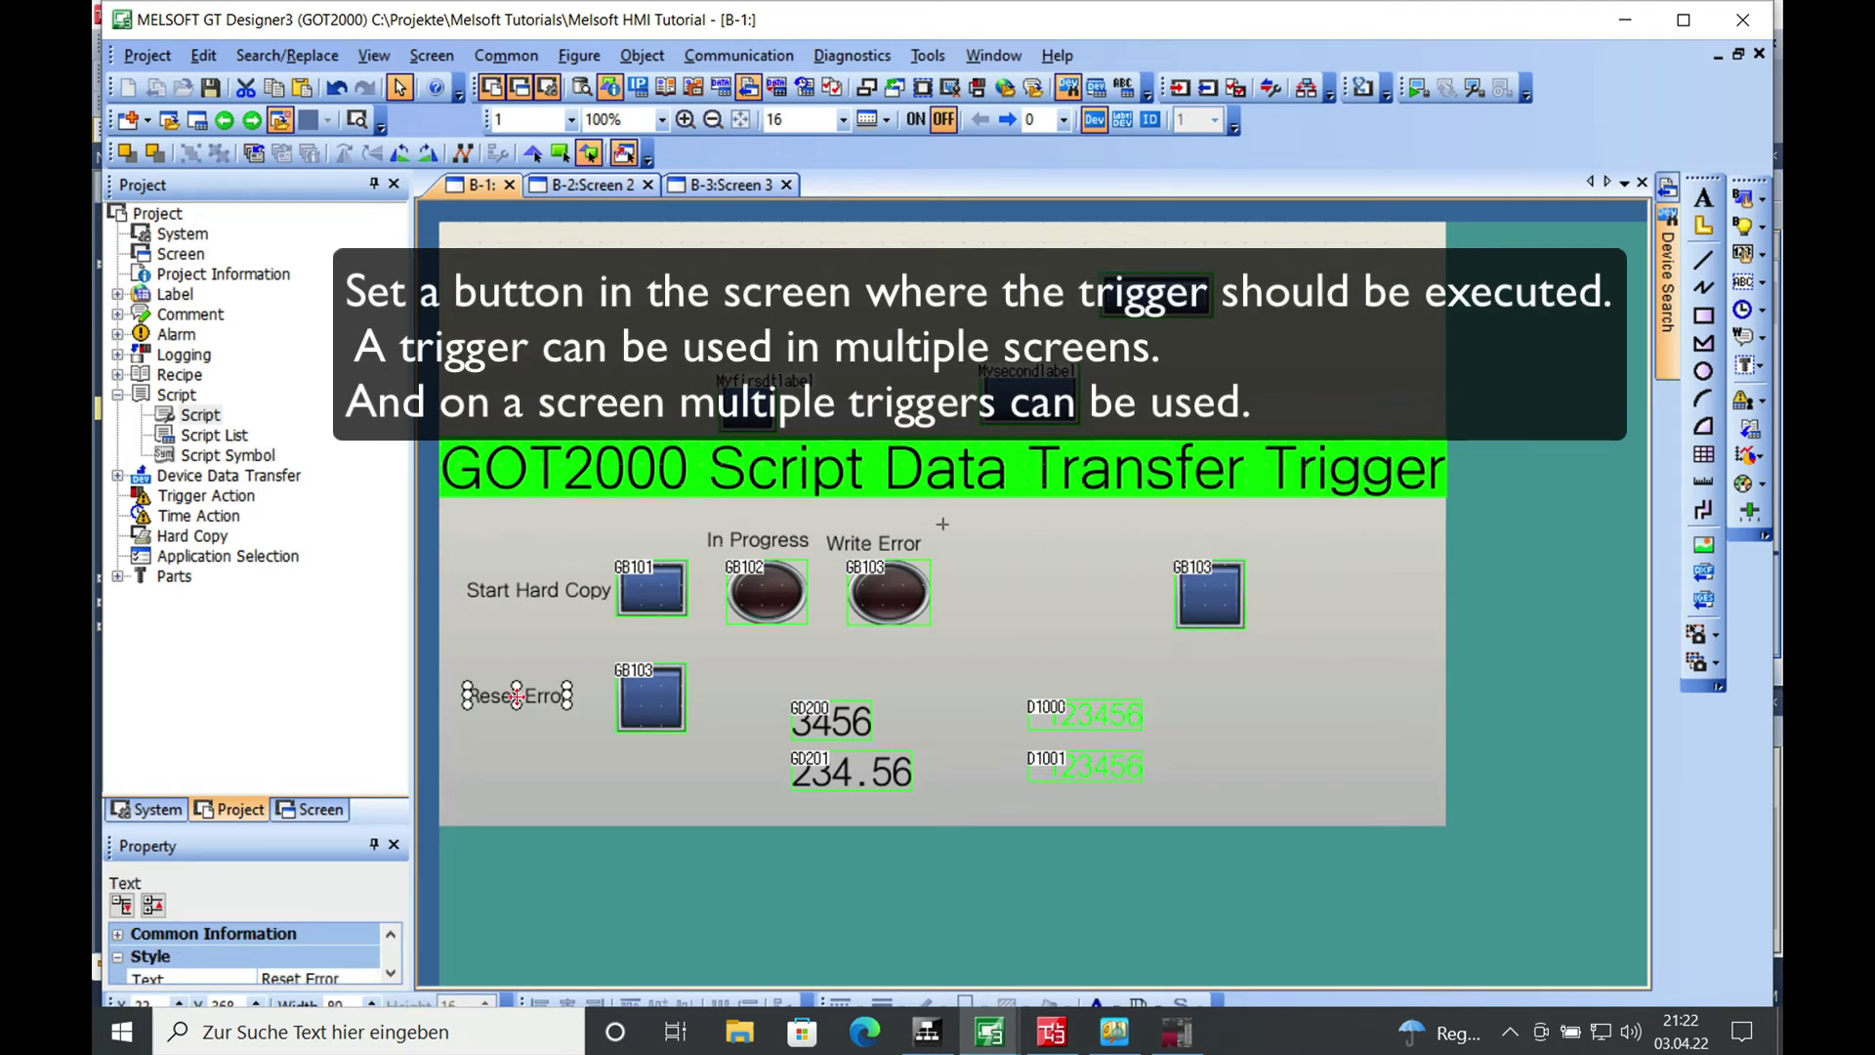
key("ctrl+c")
key("ctrl+v")
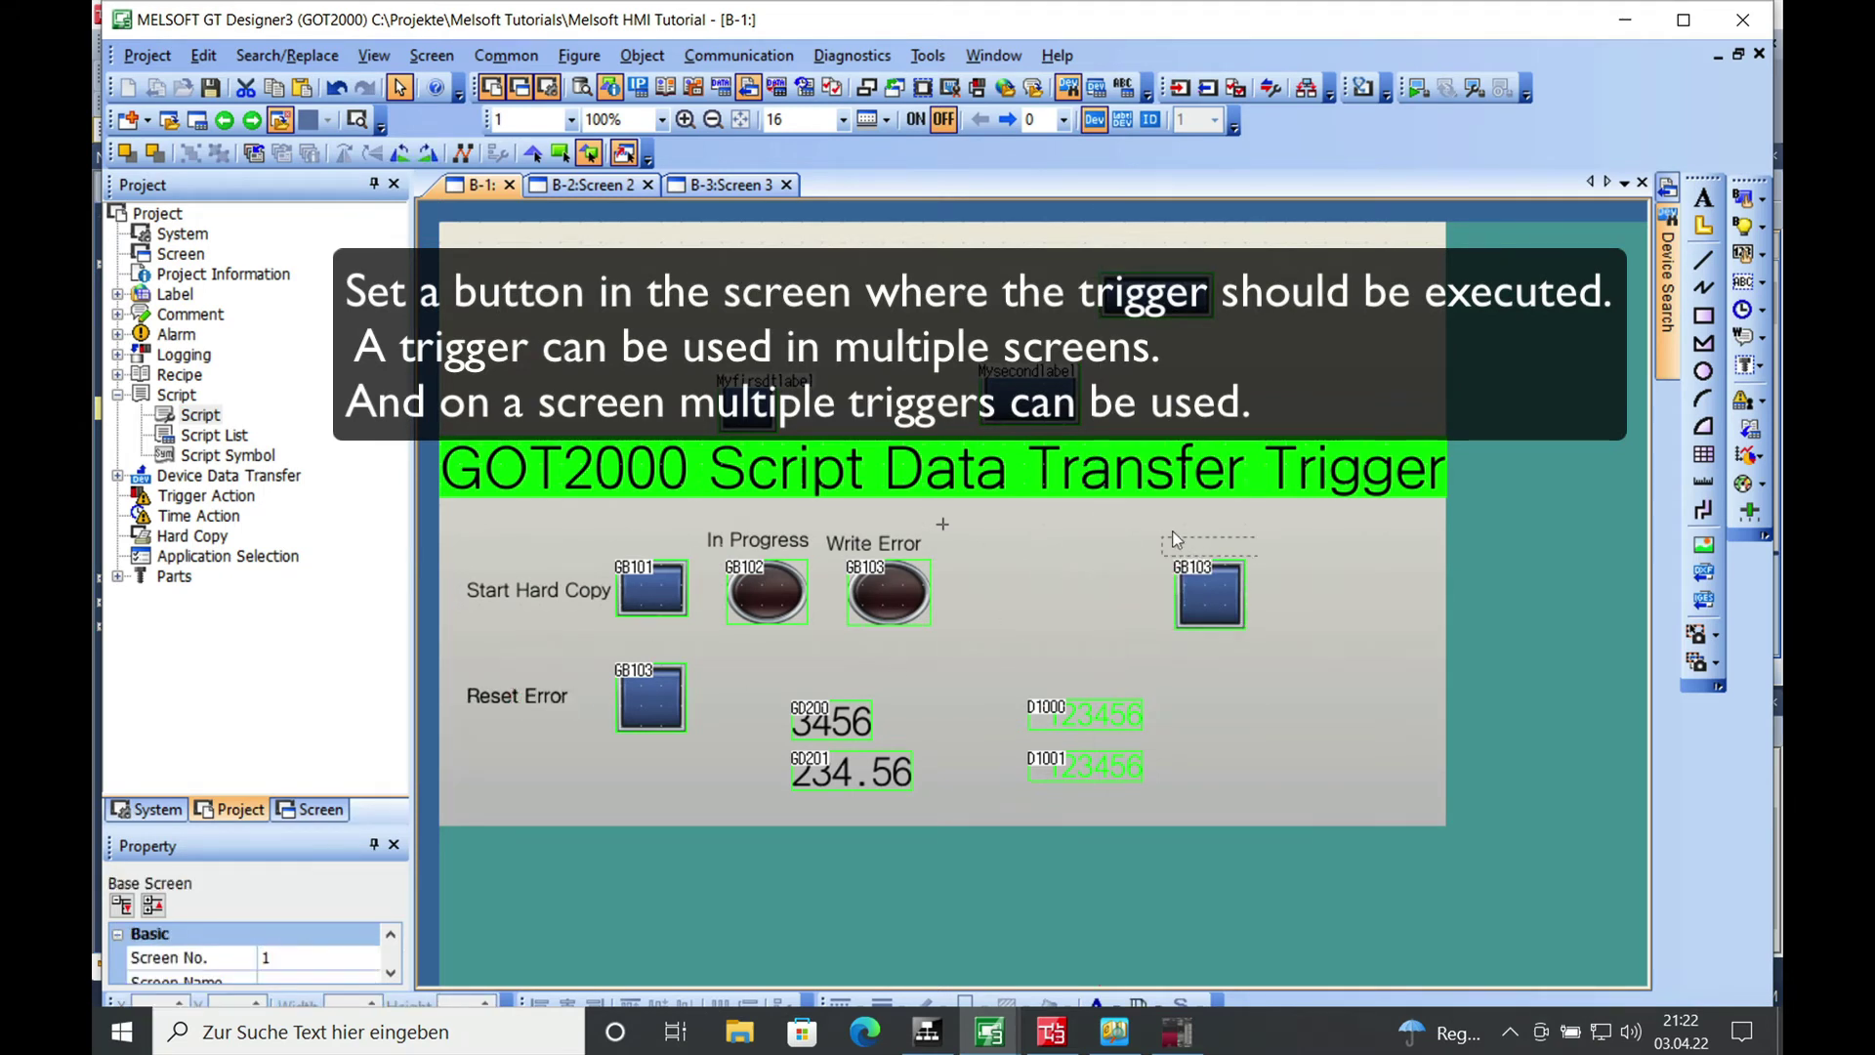
left_click(1162, 524)
Step: In the copied label's Text dialog, type 'Trigger Script No2' in place of 'Reset Error'
double_click(1193, 534)
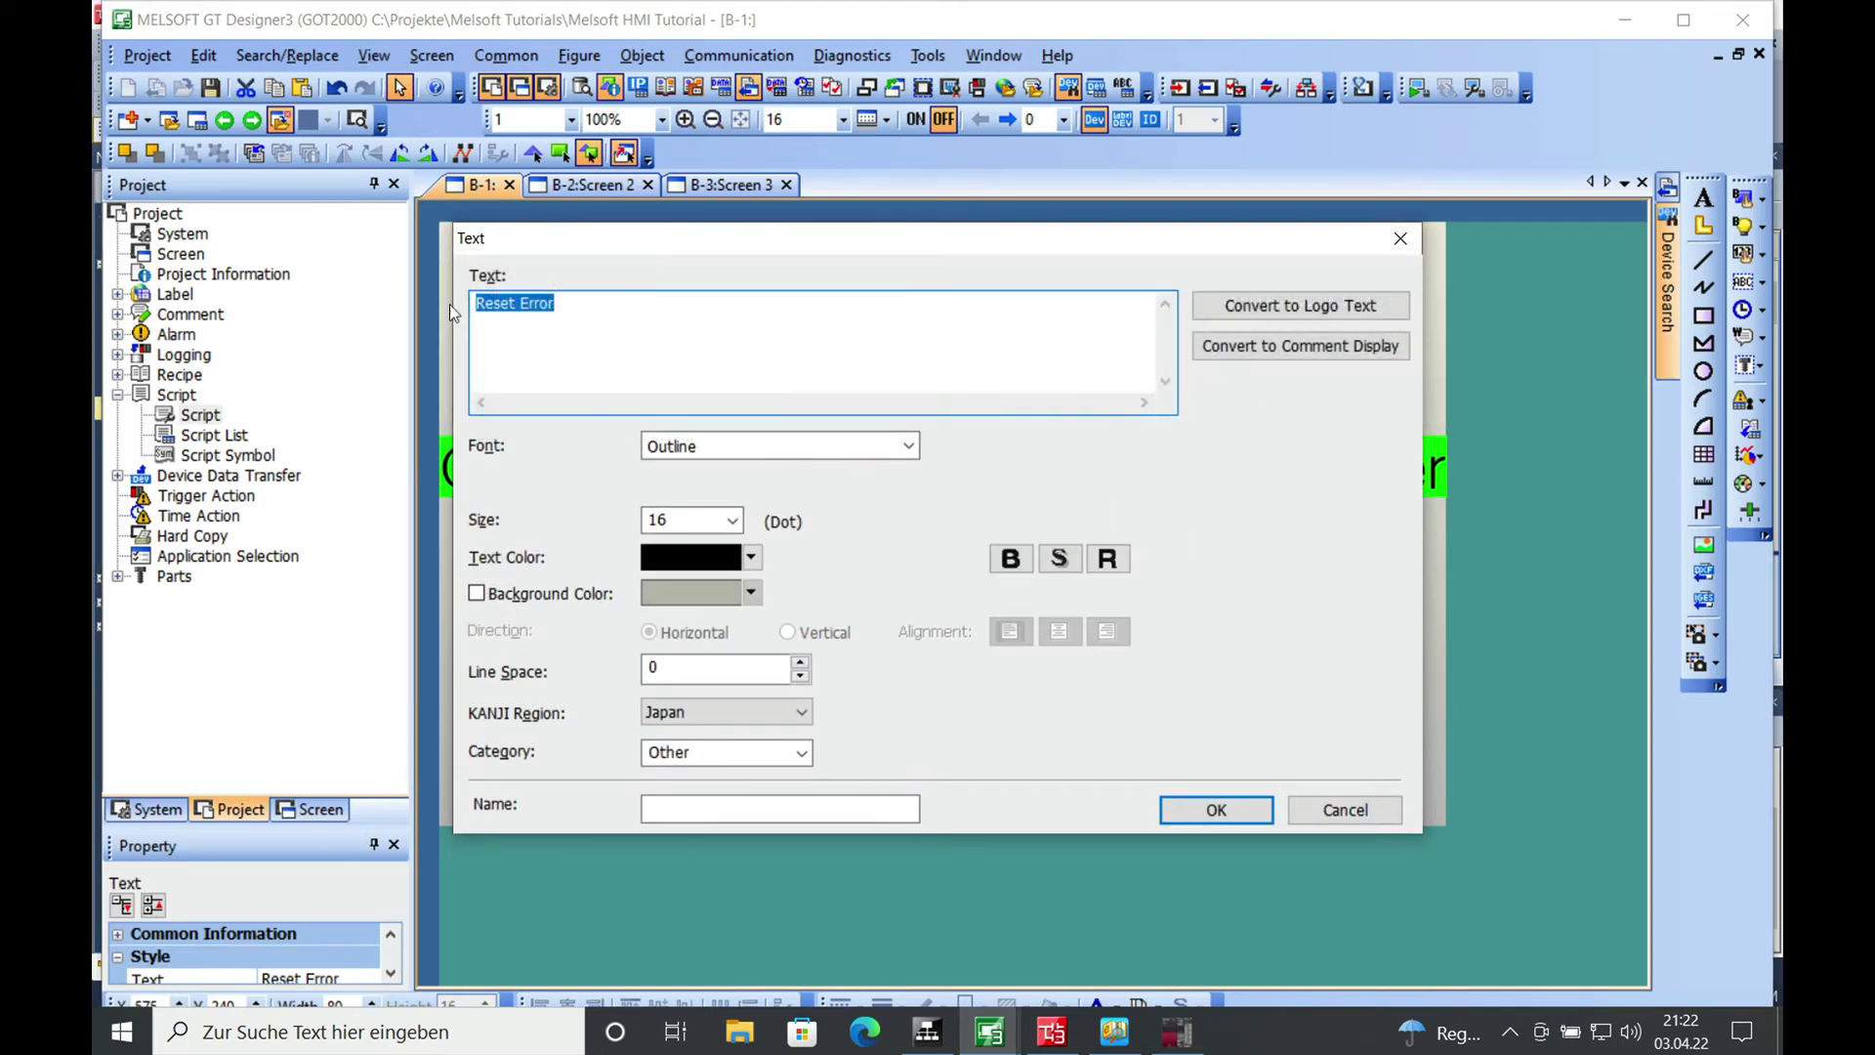
type("Tr")
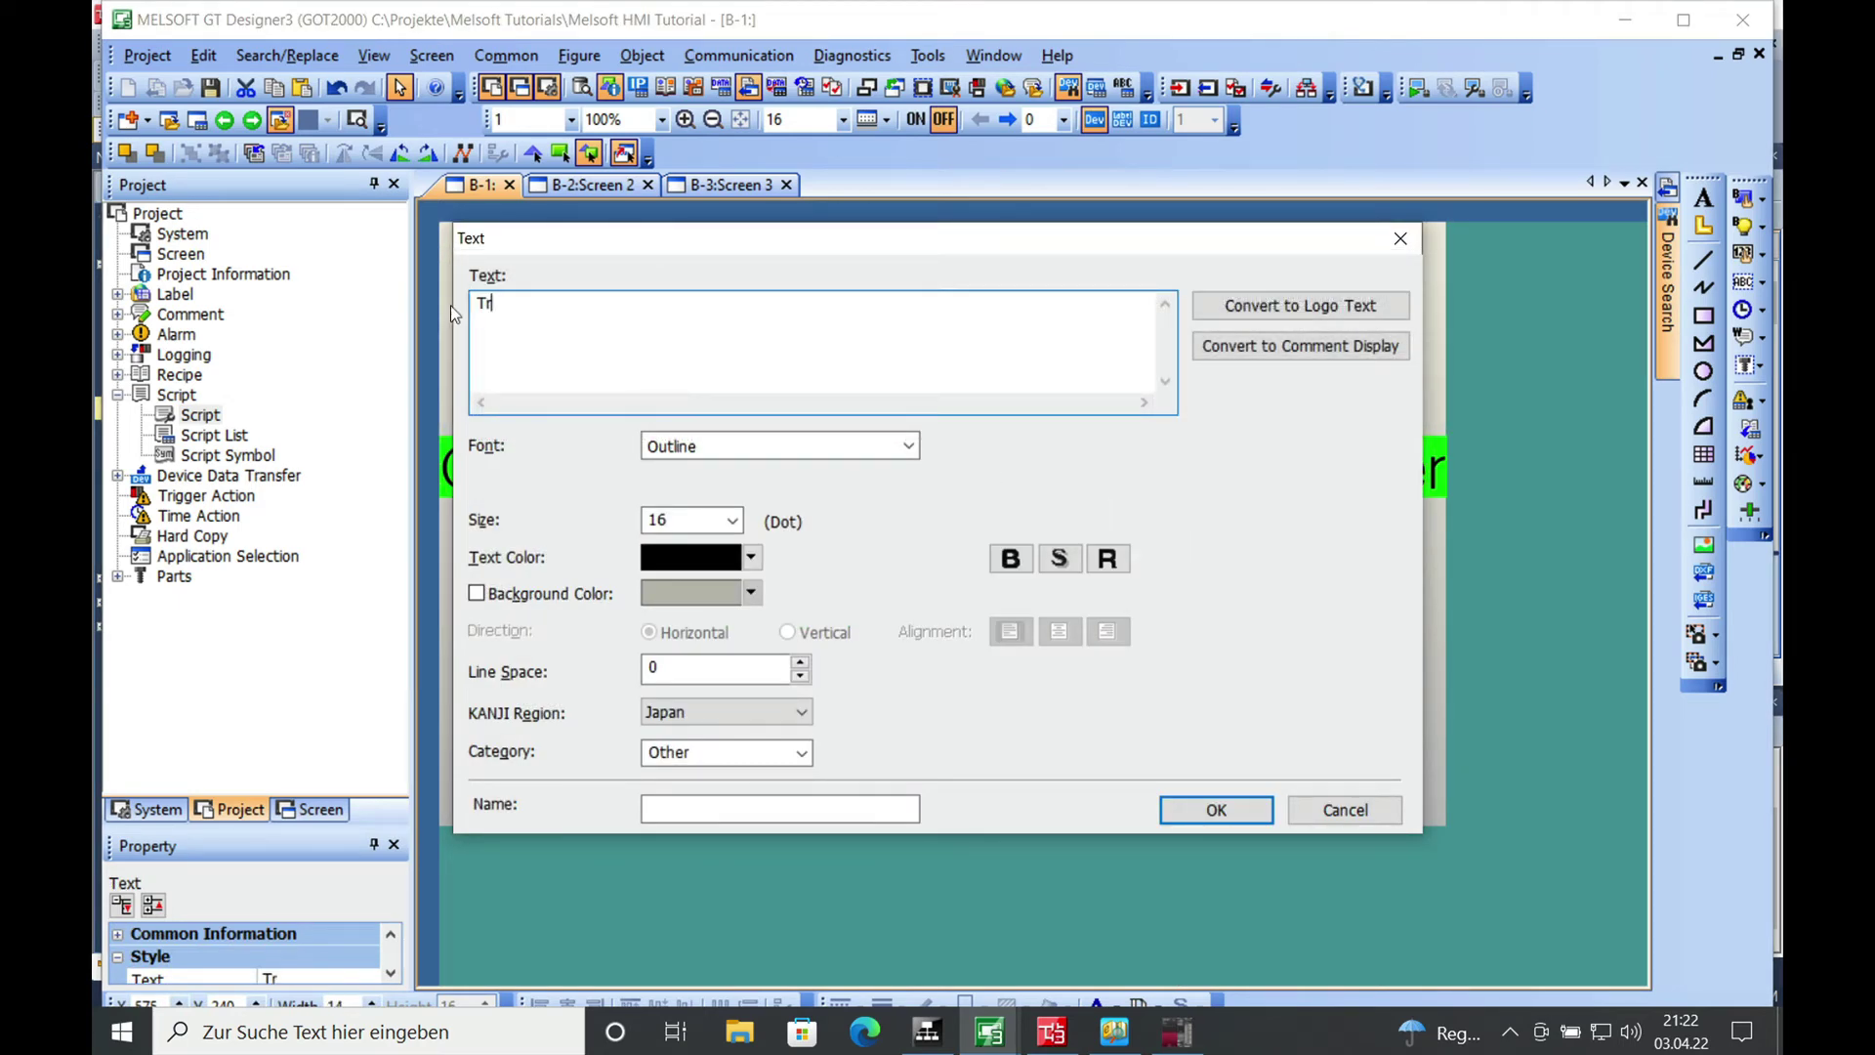
type("igger Script ")
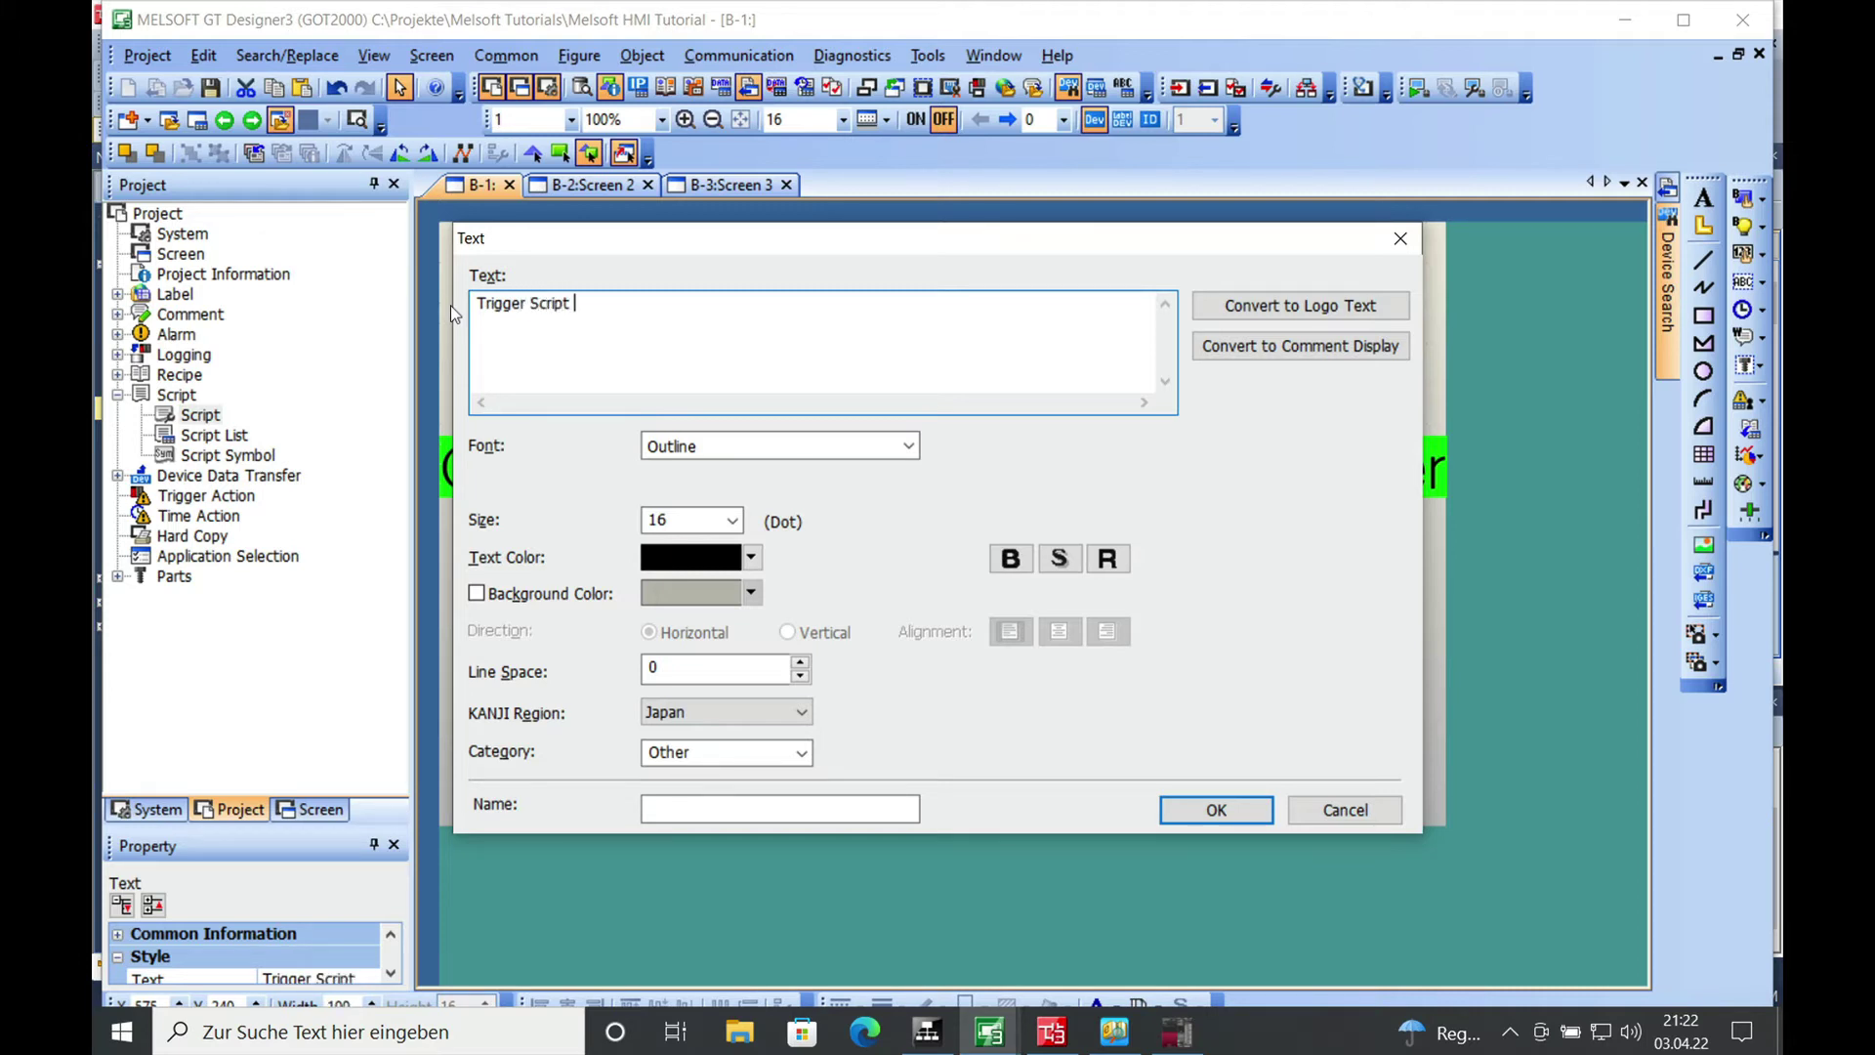
type("No2")
Step: Confirm the Trigger Script No2 label and make the copied switch a momentary bit switch on M105
left_click(1216, 812)
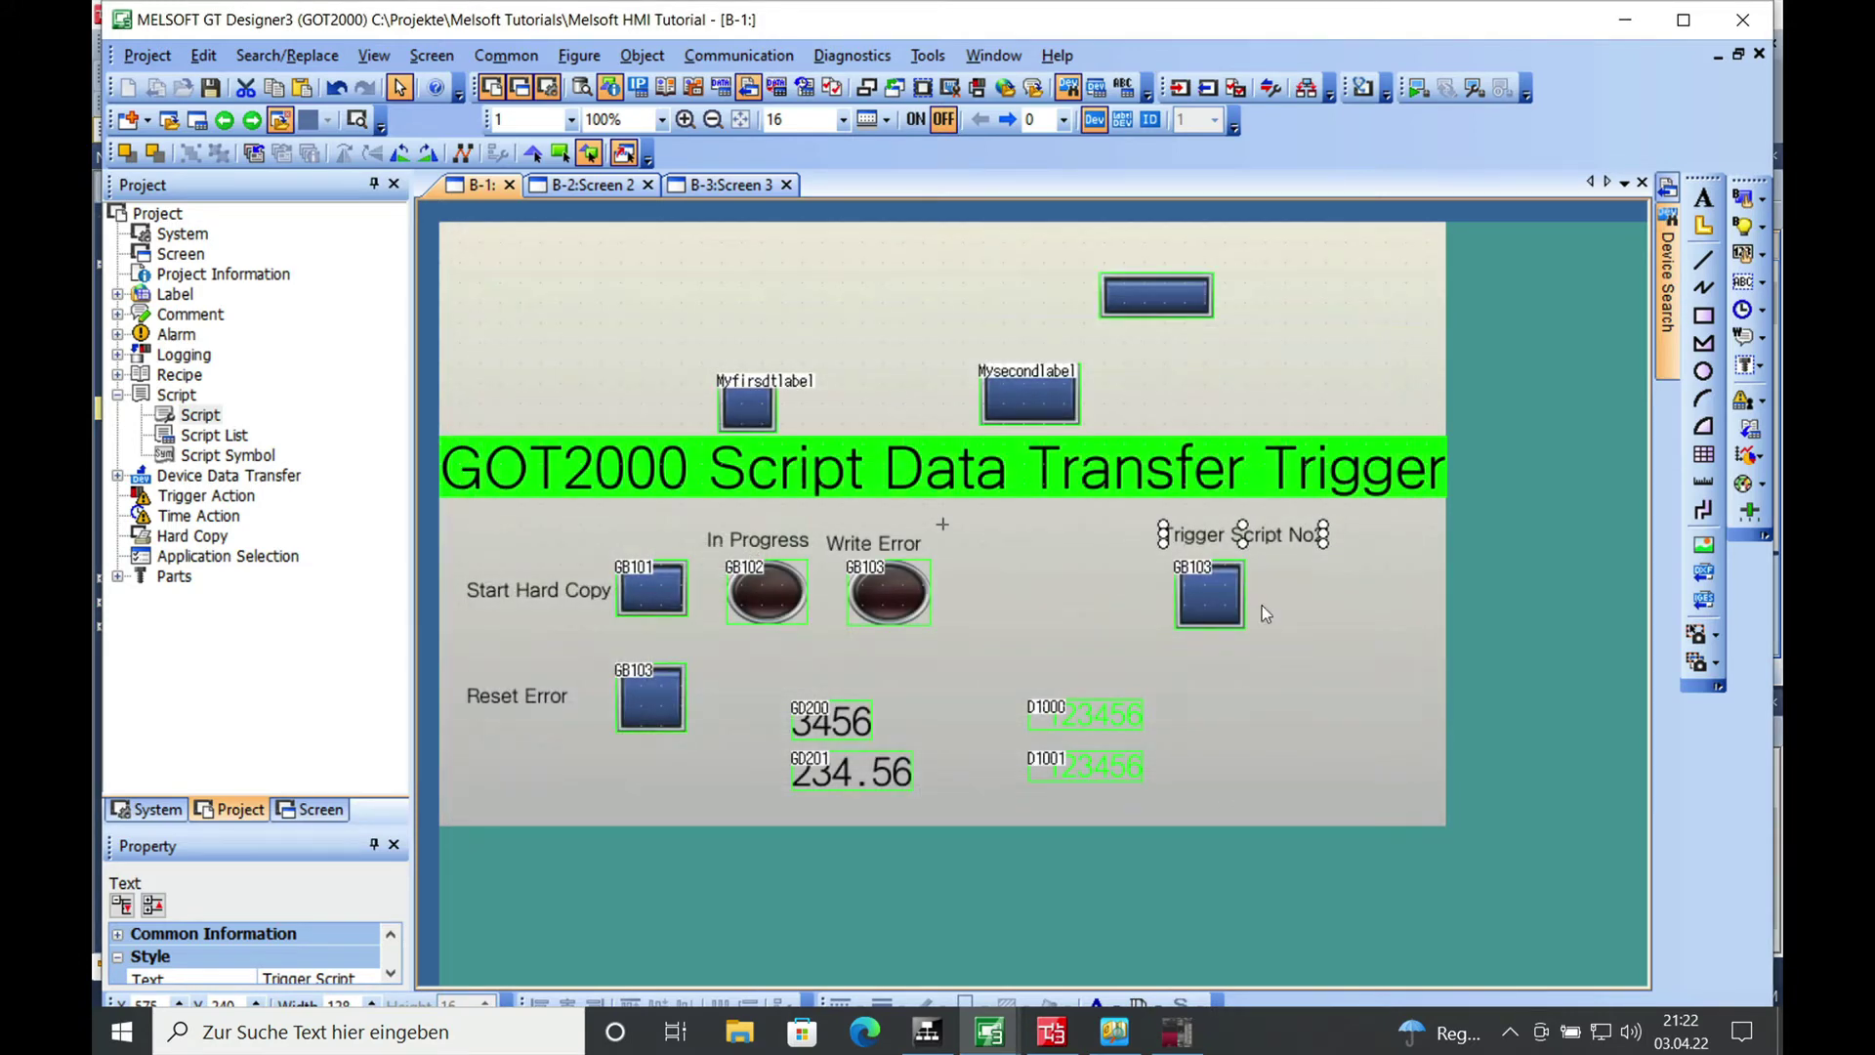
double_click(1217, 602)
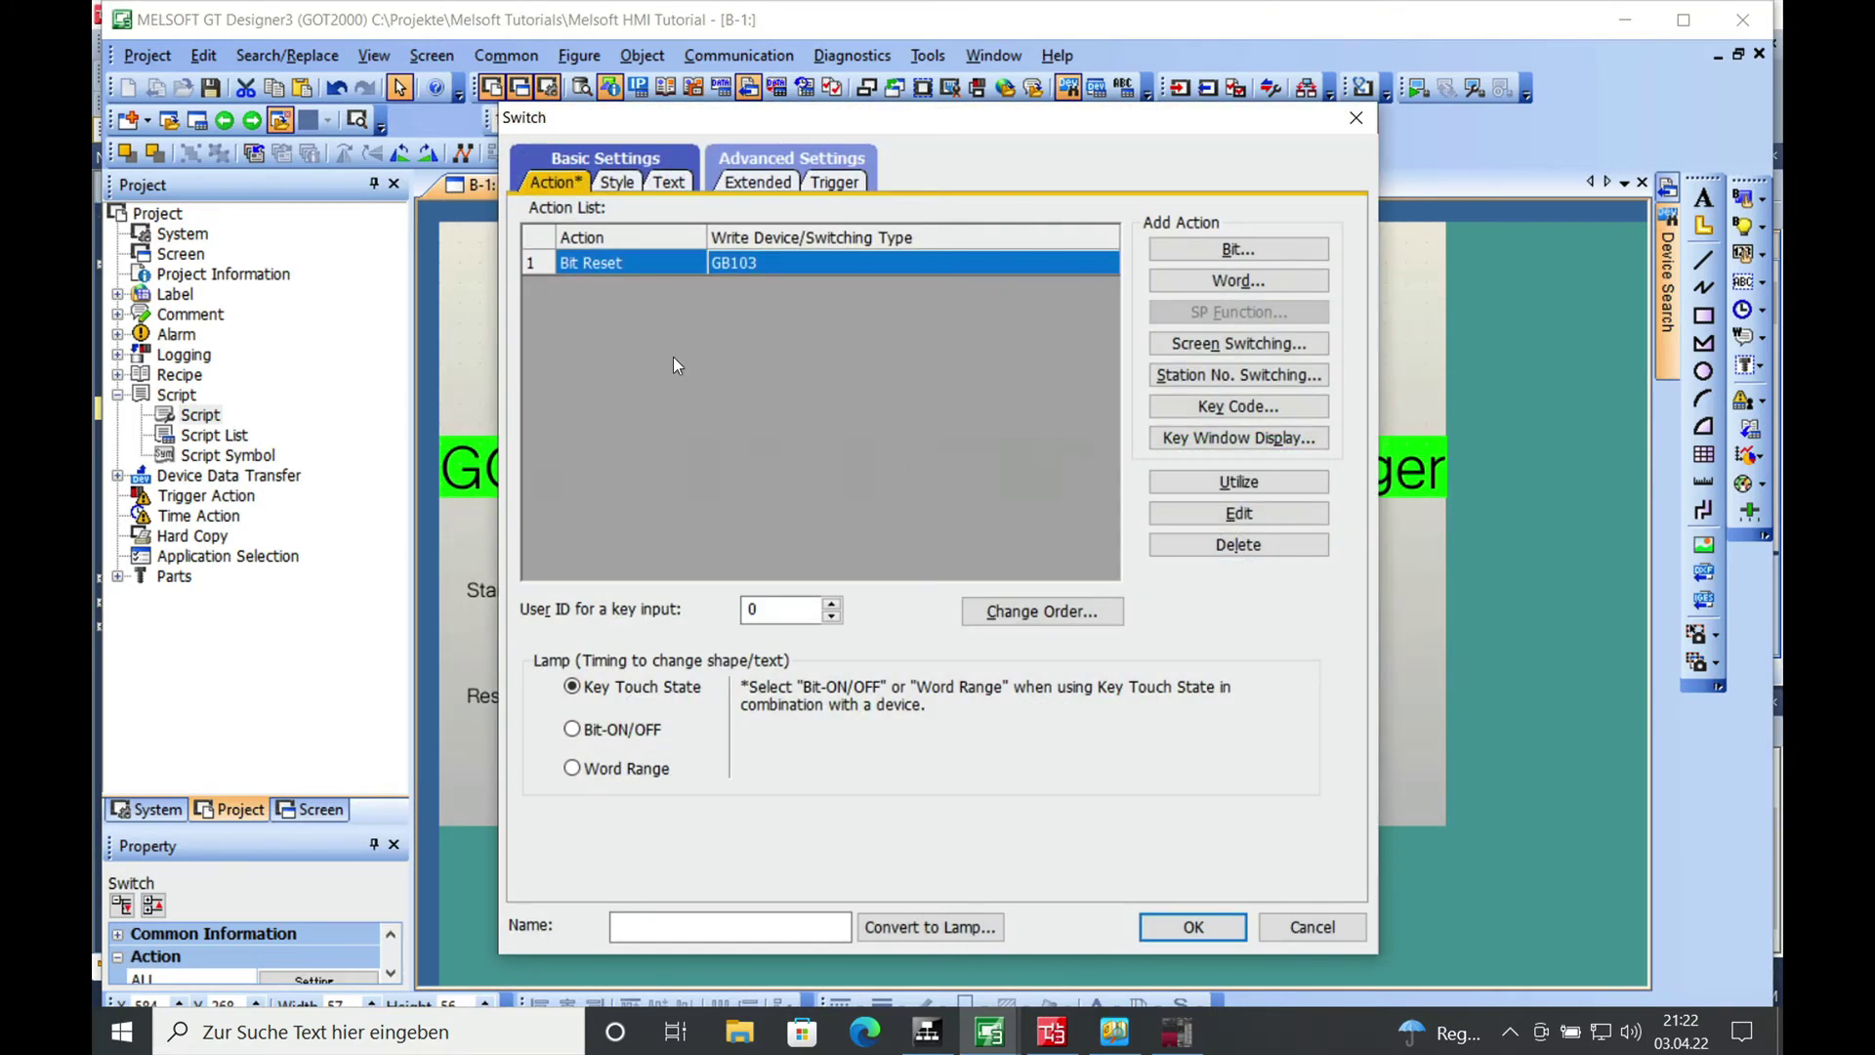
double_click(791, 266)
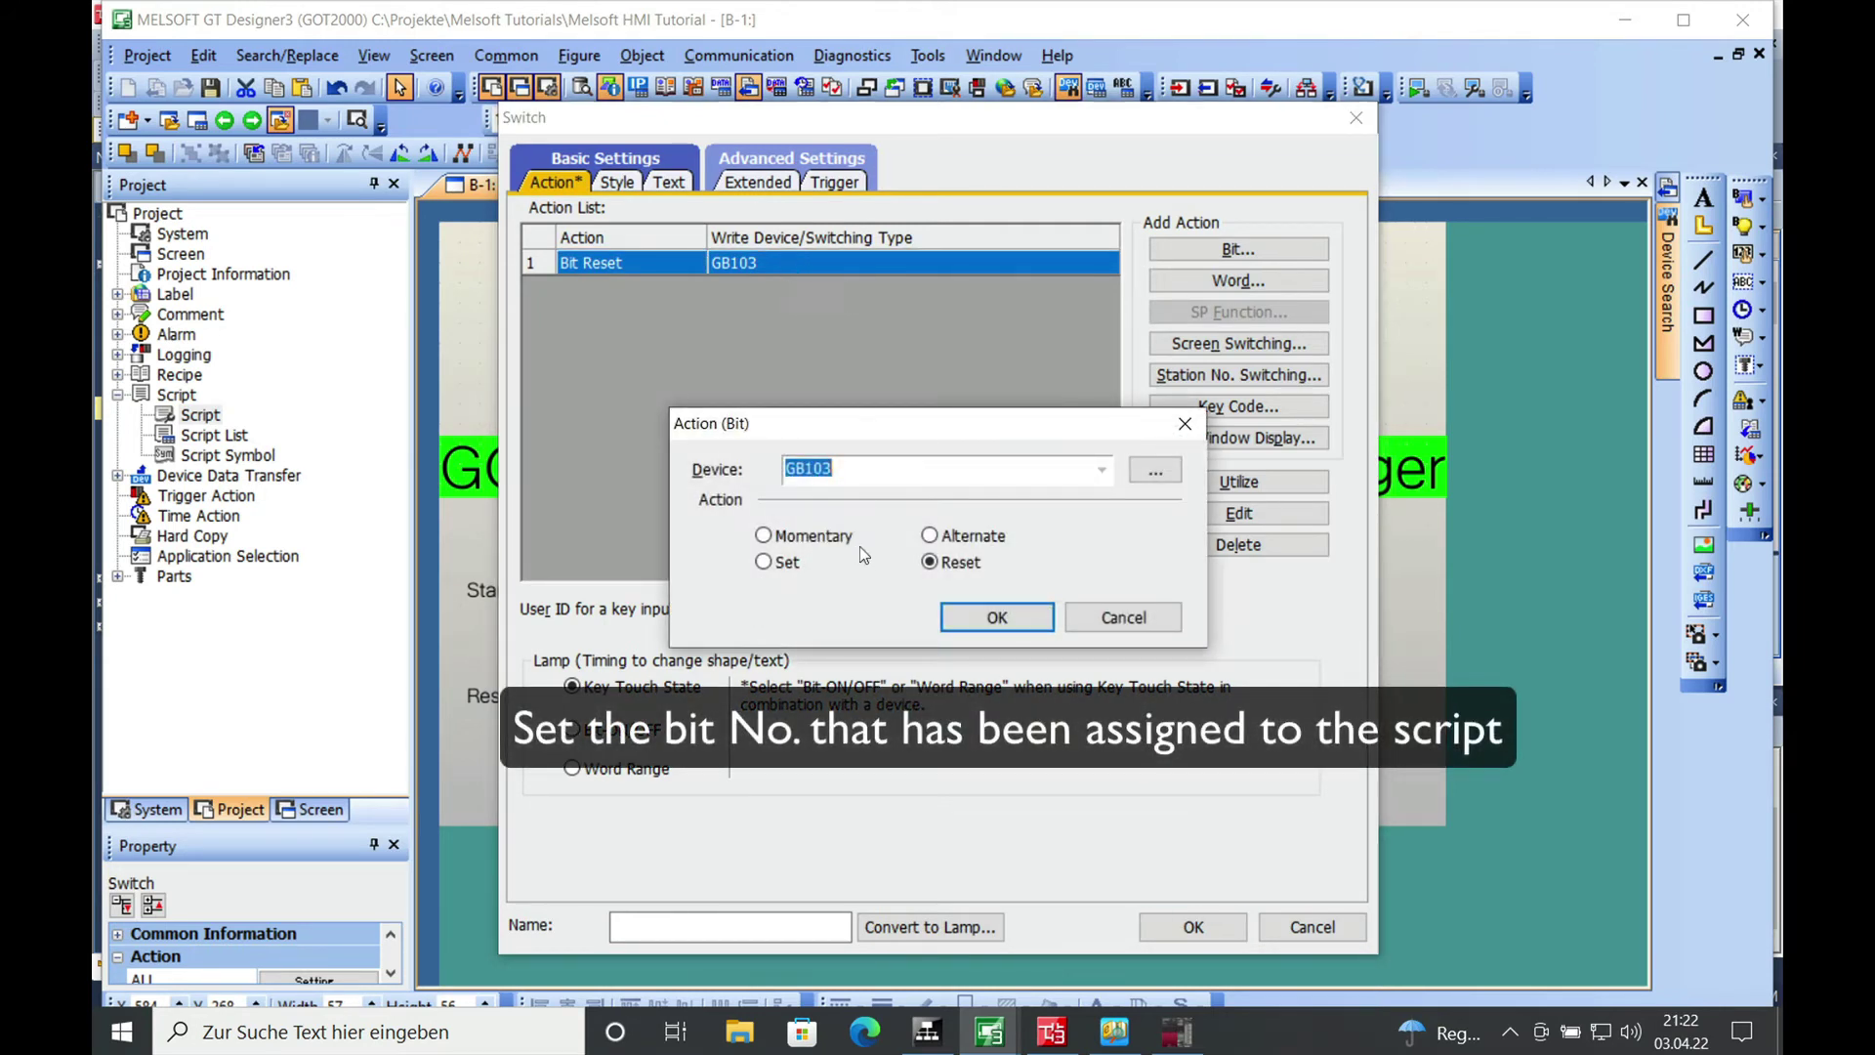
left_click(842, 471)
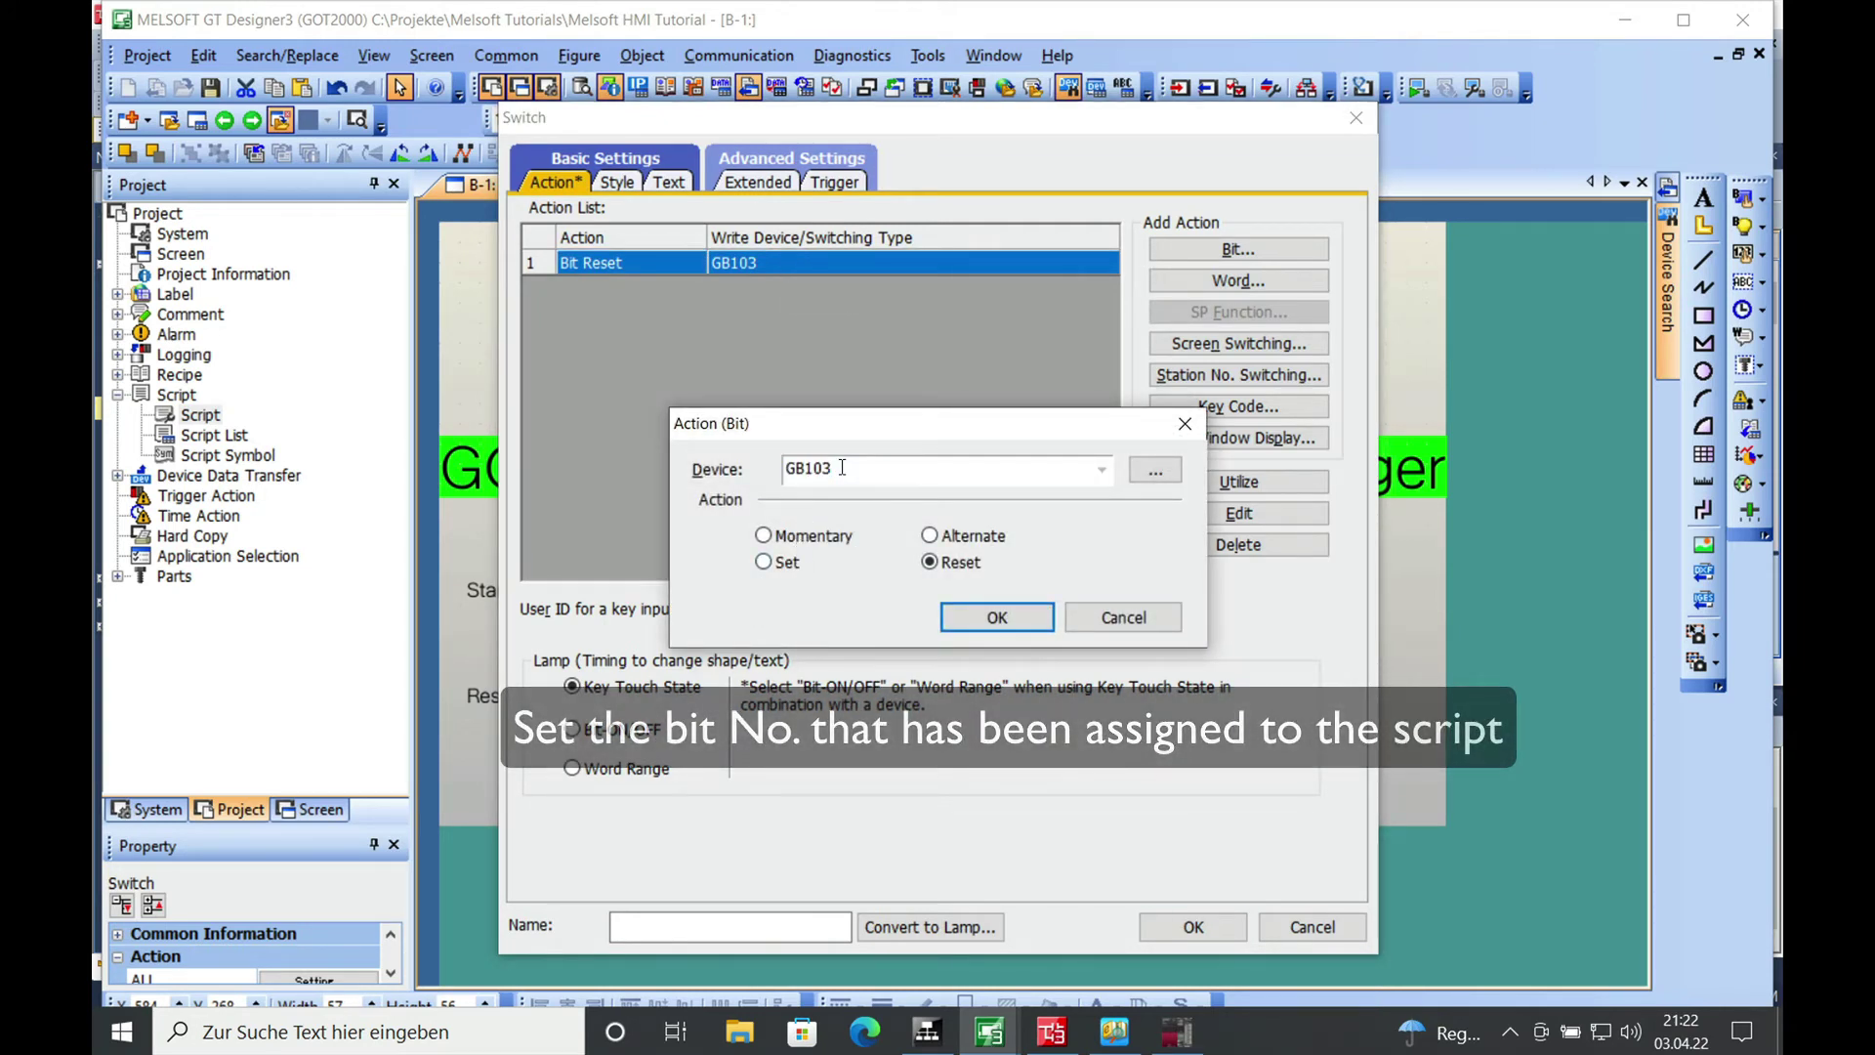
key("BackSpace")
key("BackSpace")
key("BackSpace")
key("BackSpace")
key("BackSpace")
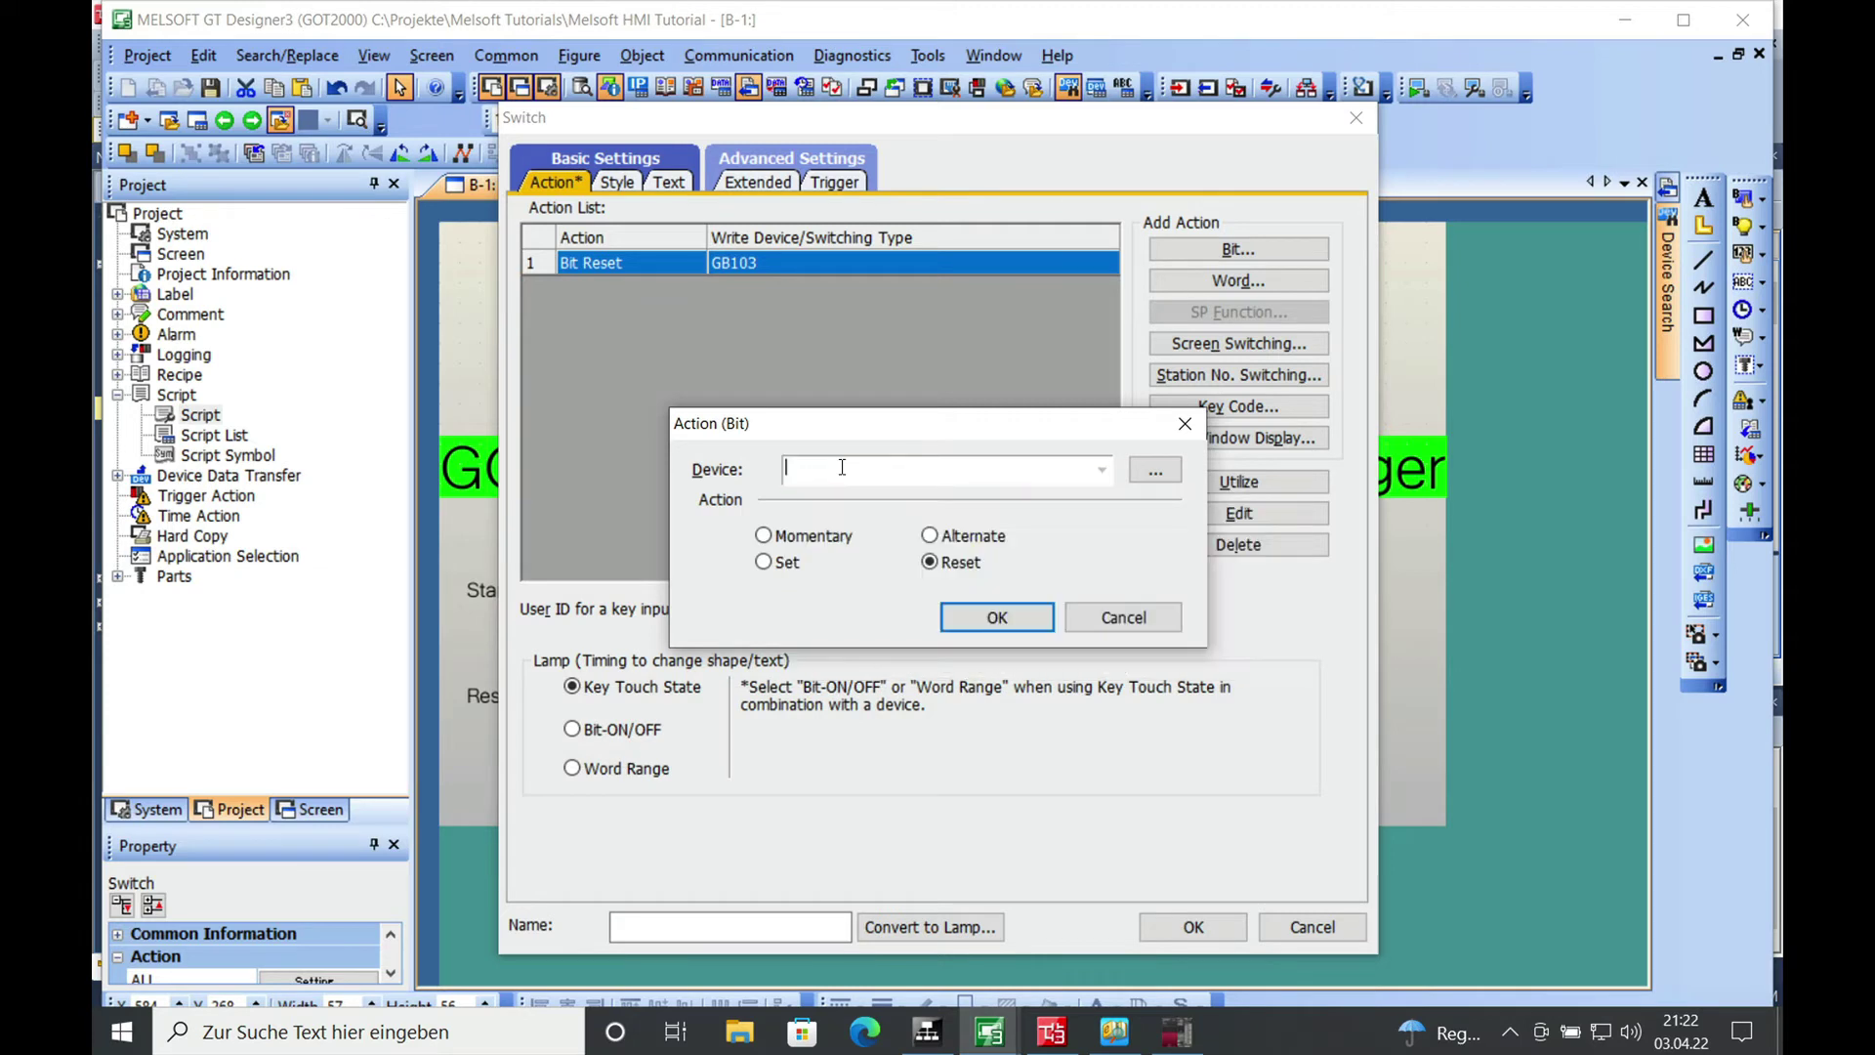
type("M10")
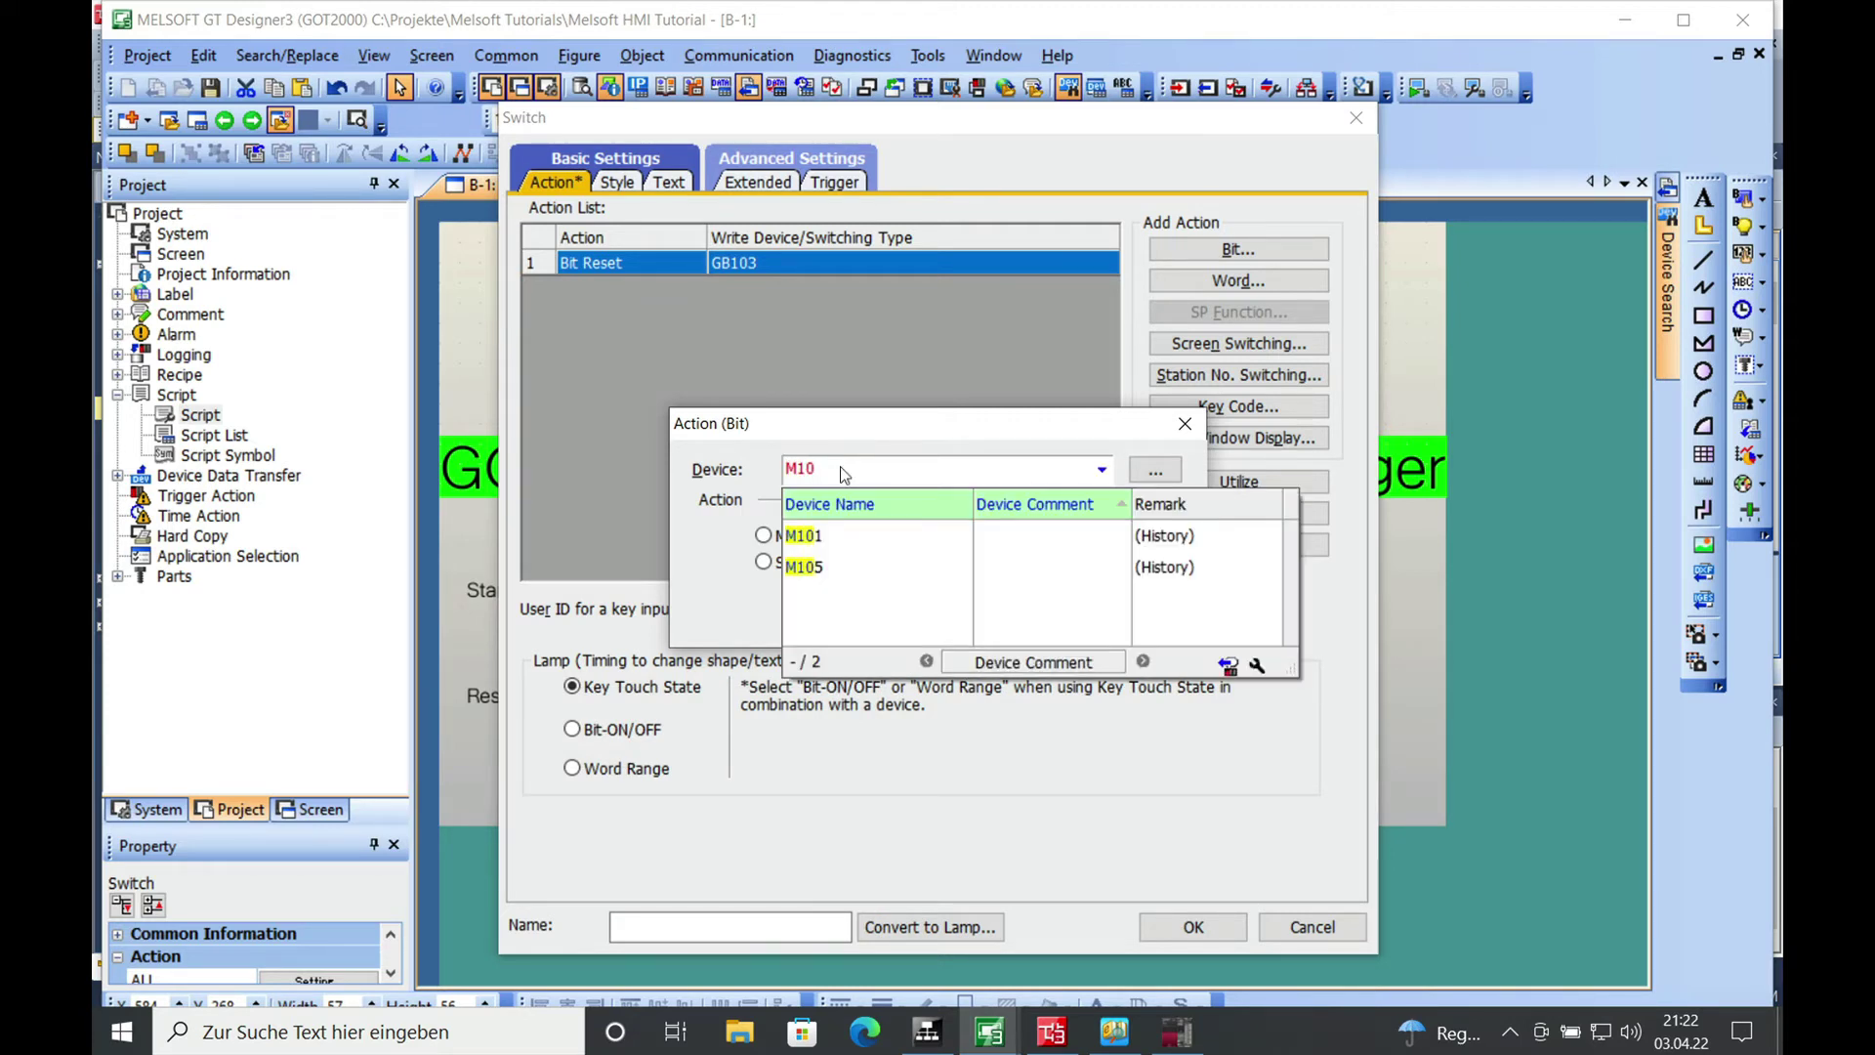
type("5")
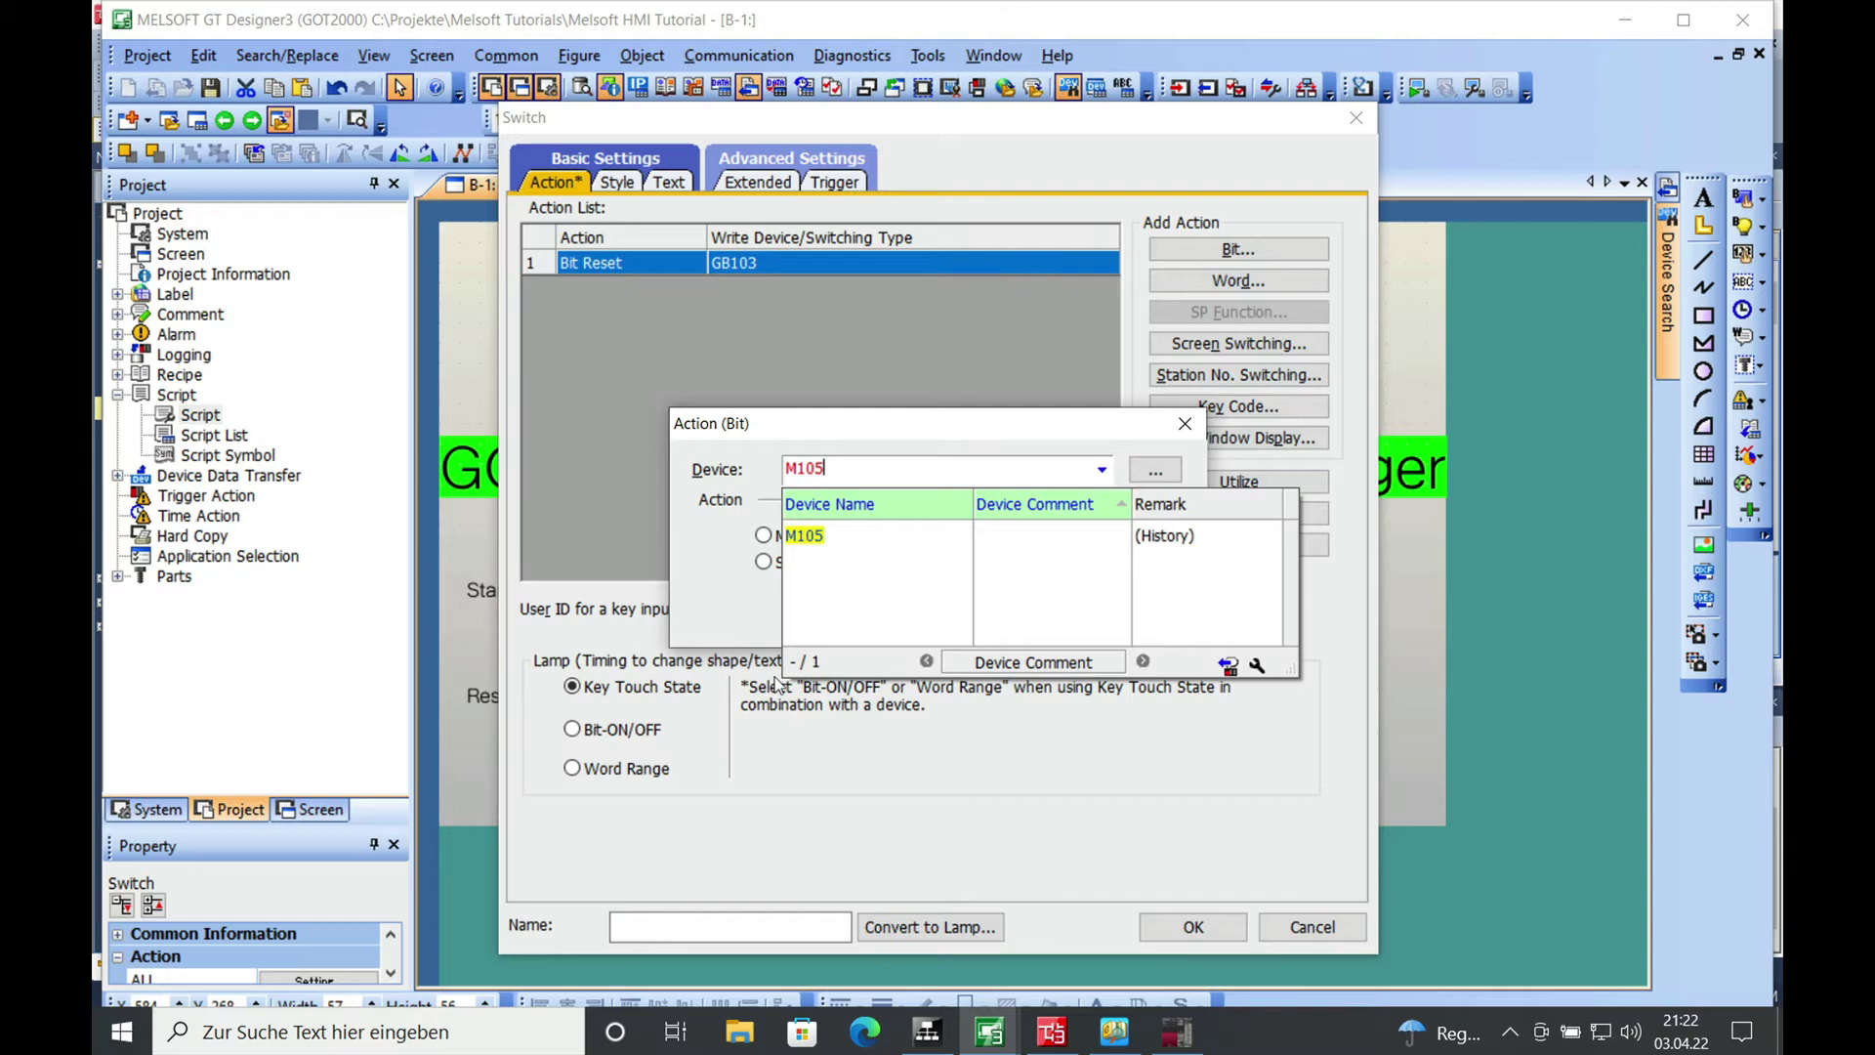
left_click(733, 637)
left_click(765, 537)
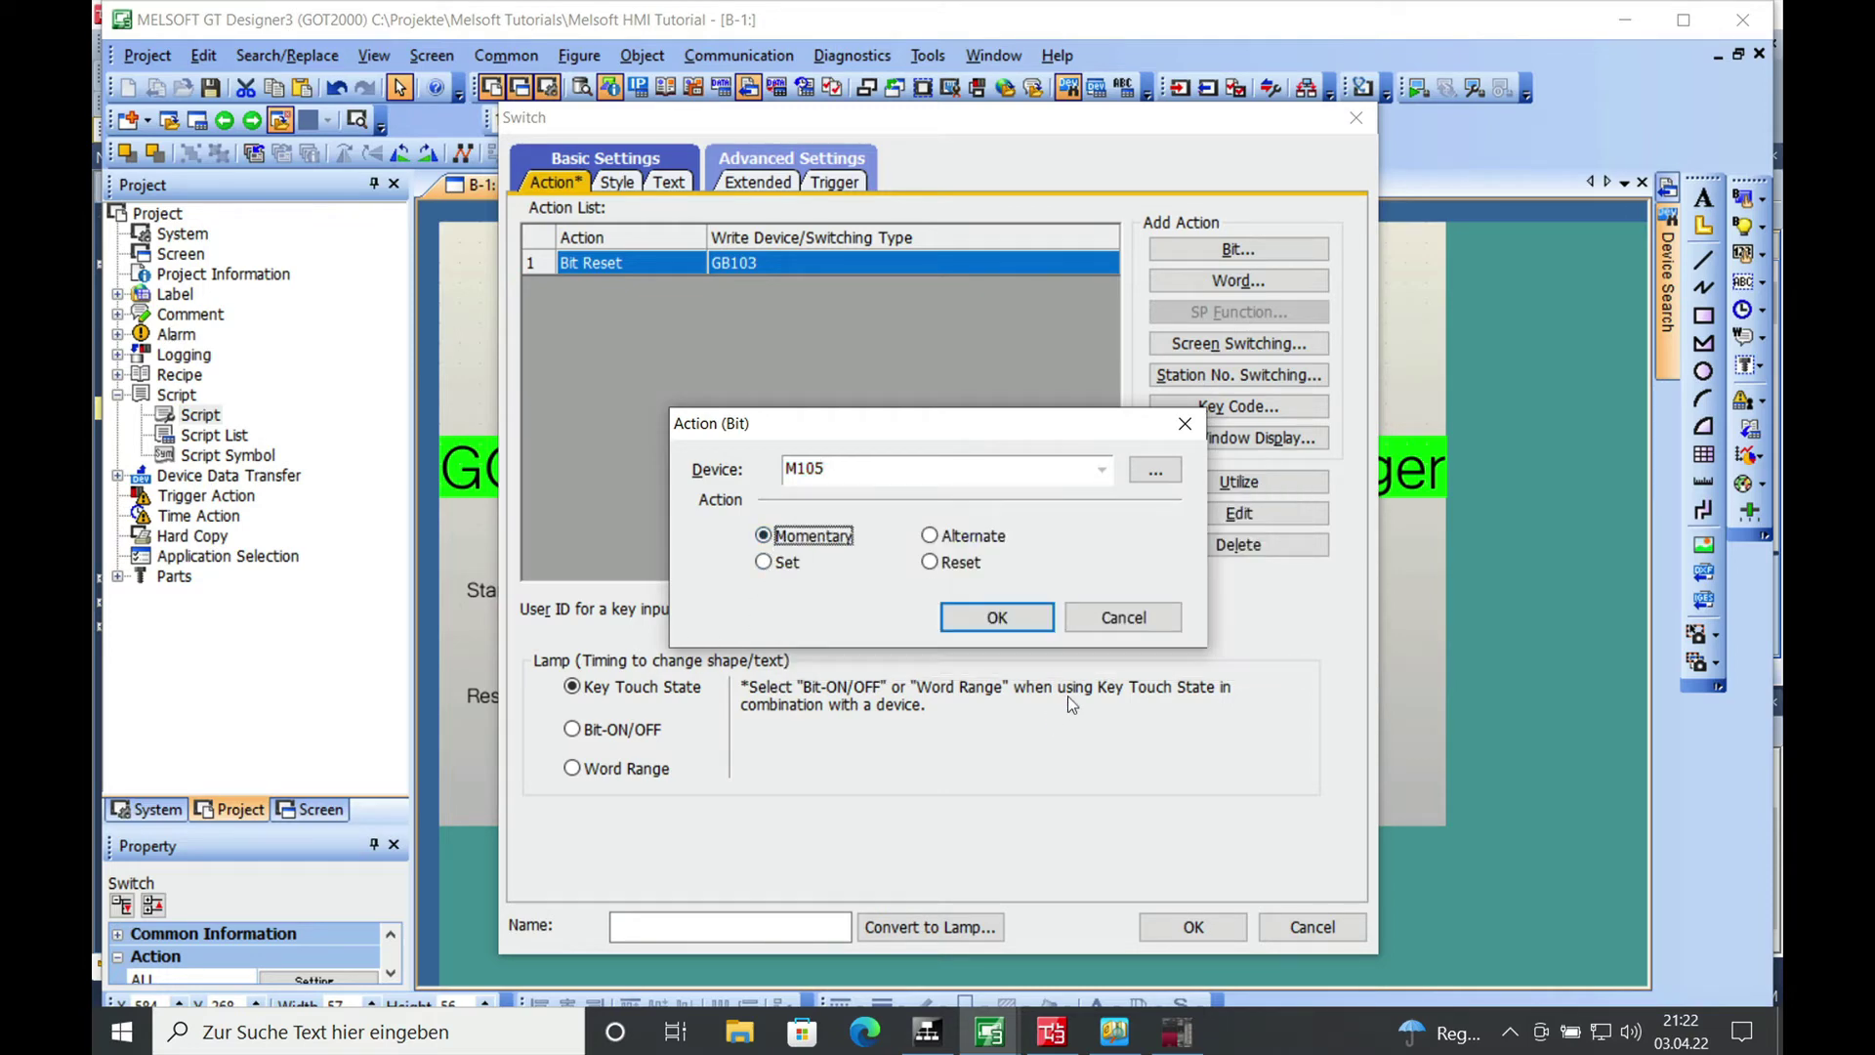
left_click(1014, 625)
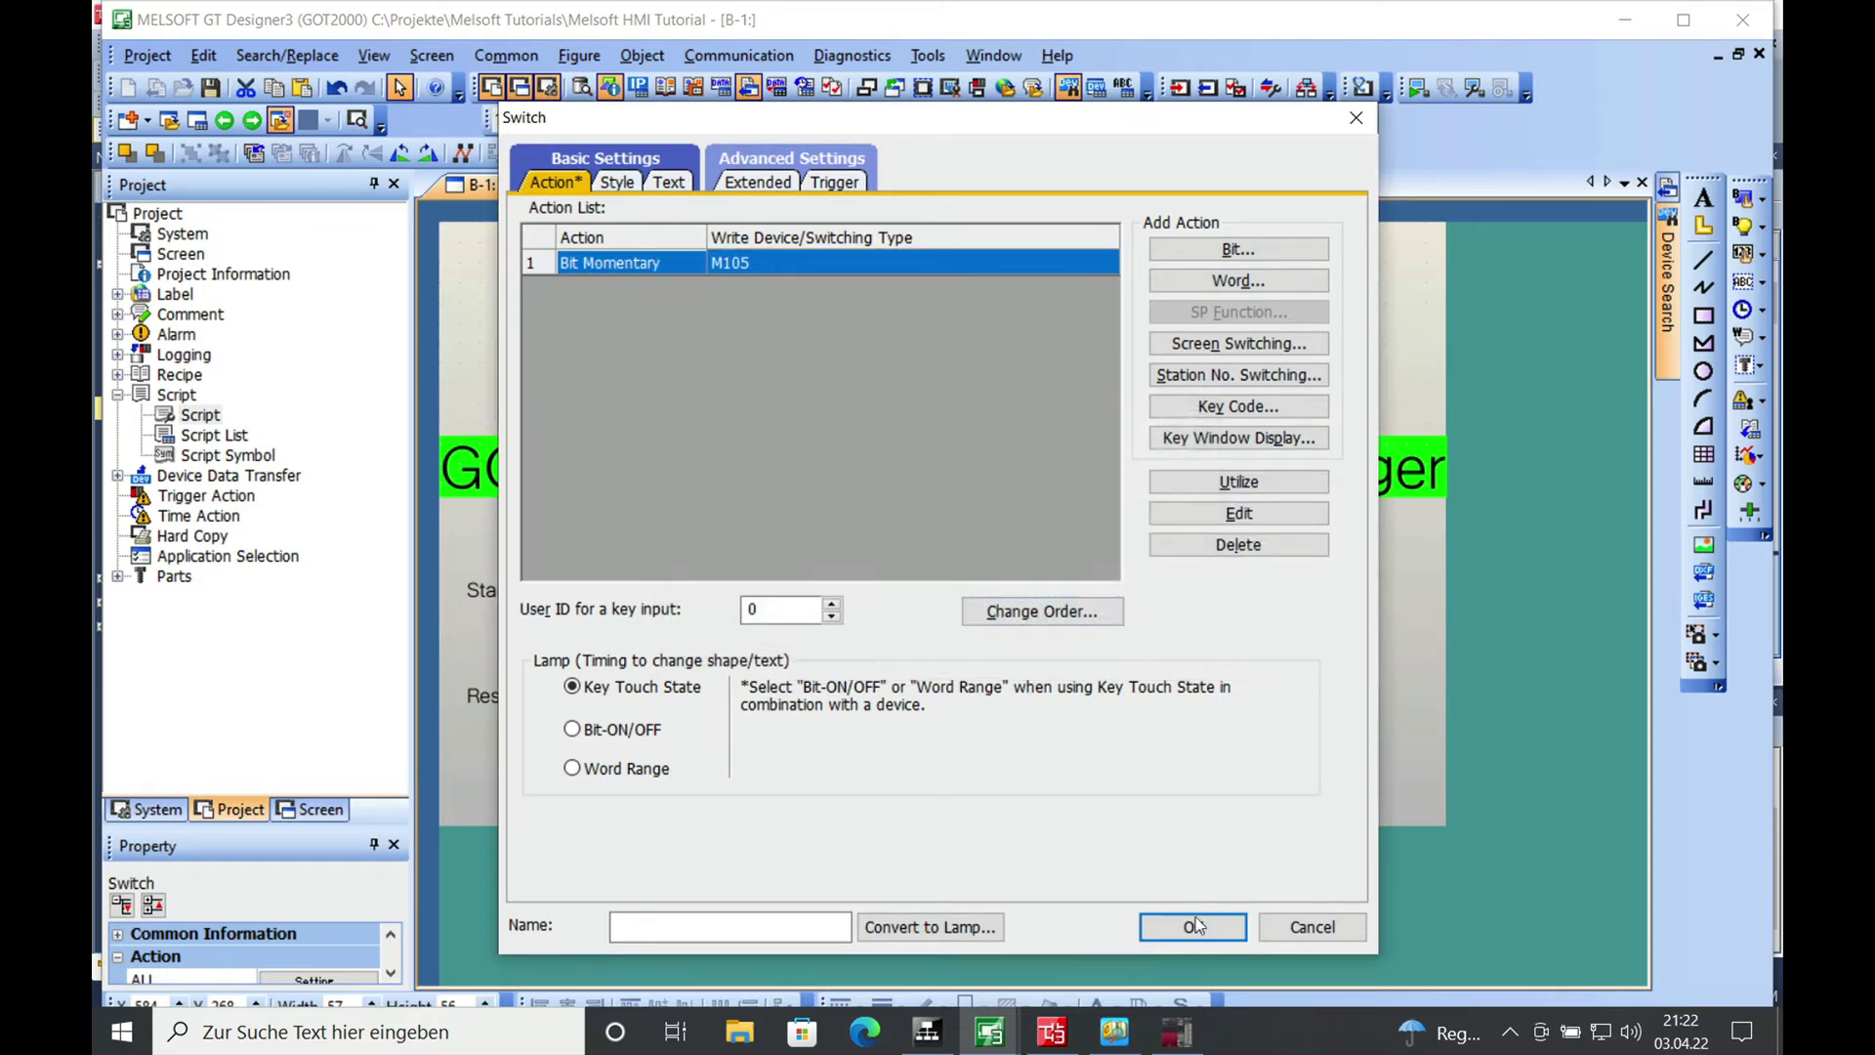
left_click(1177, 935)
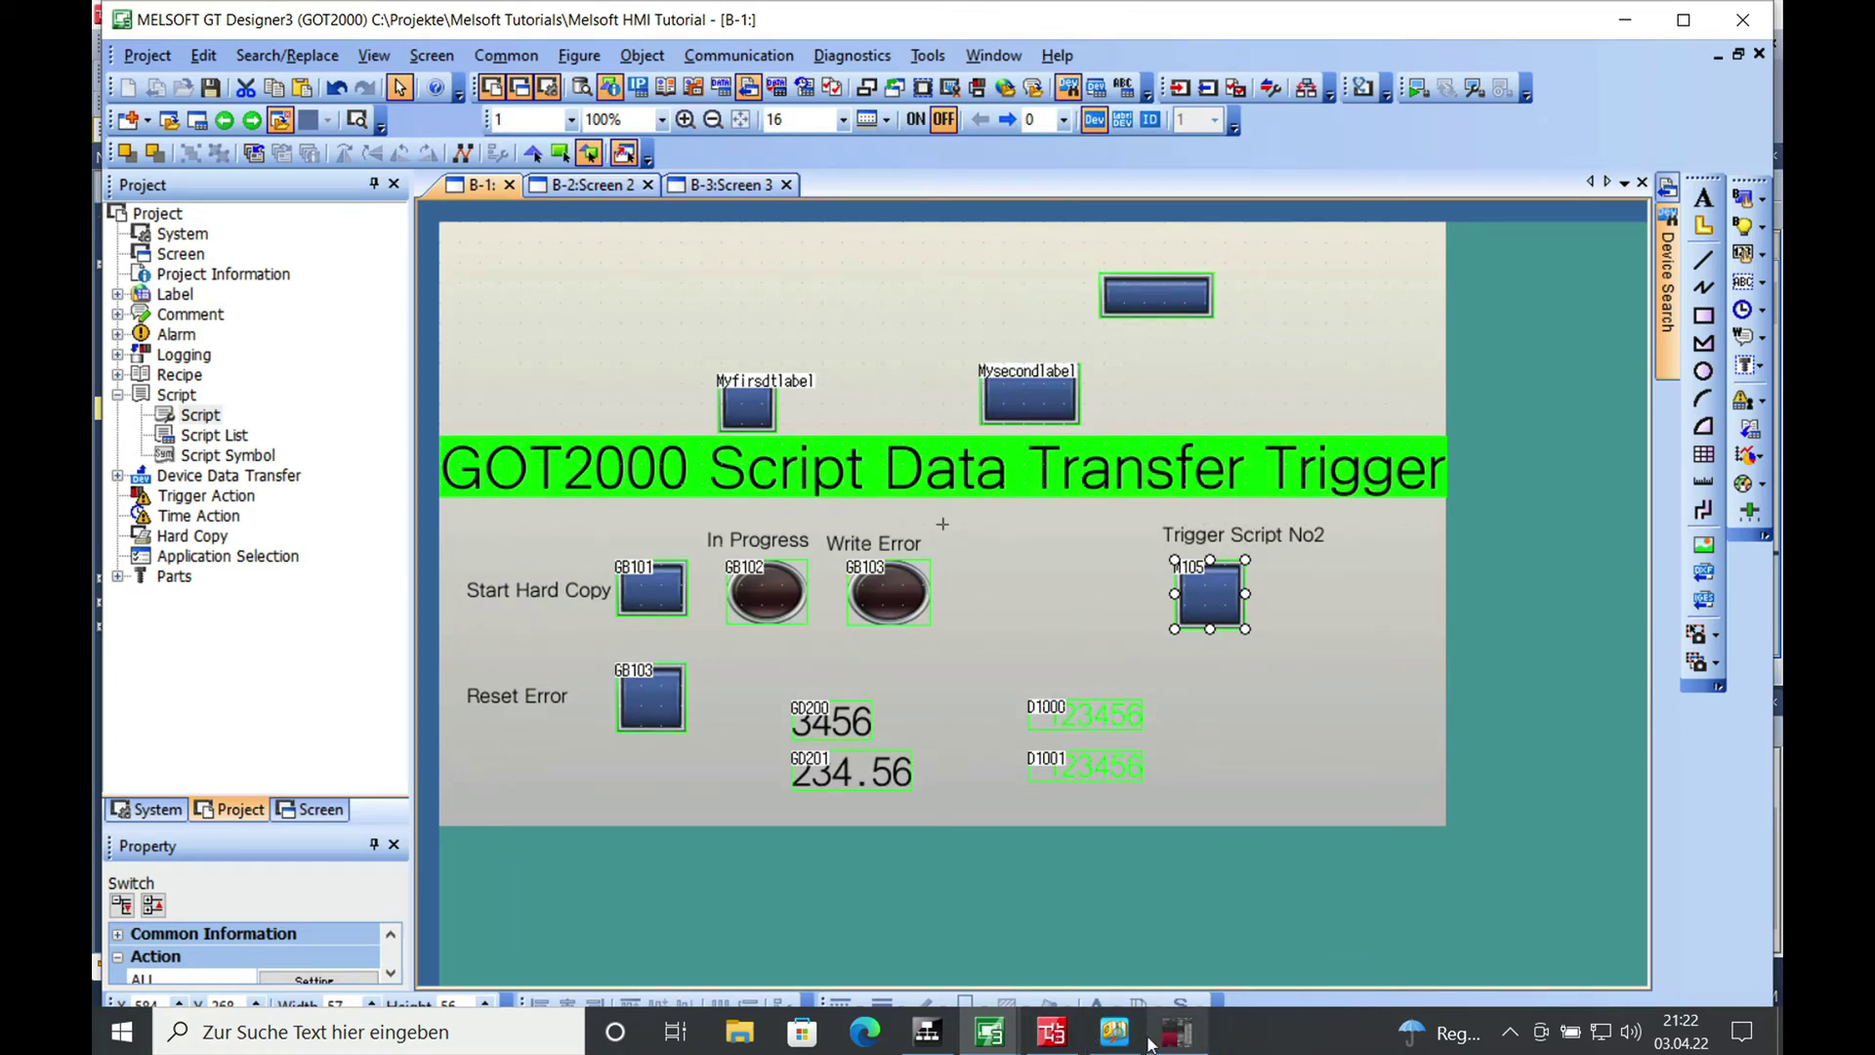
Step: Check GX Works3, return to GT Designer3 screen B-1, and start GT Simulator3
left_click(1052, 1032)
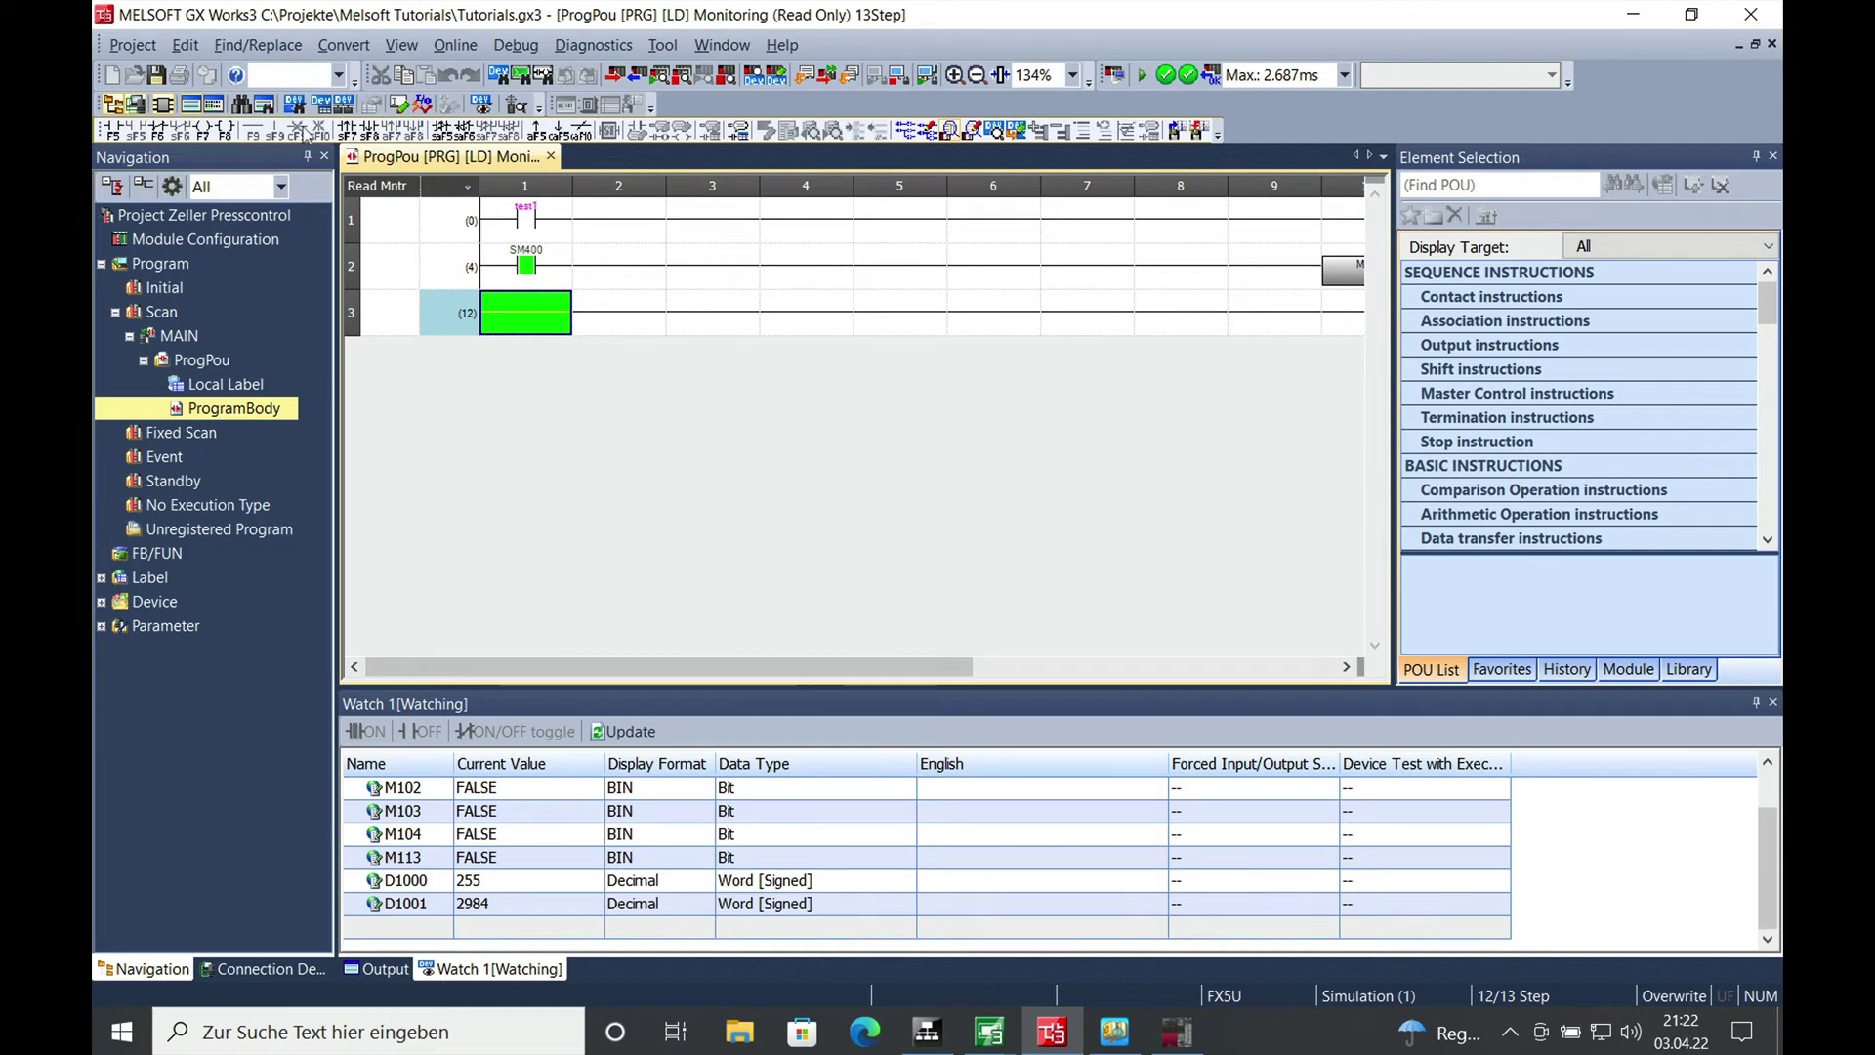
left_click(989, 1035)
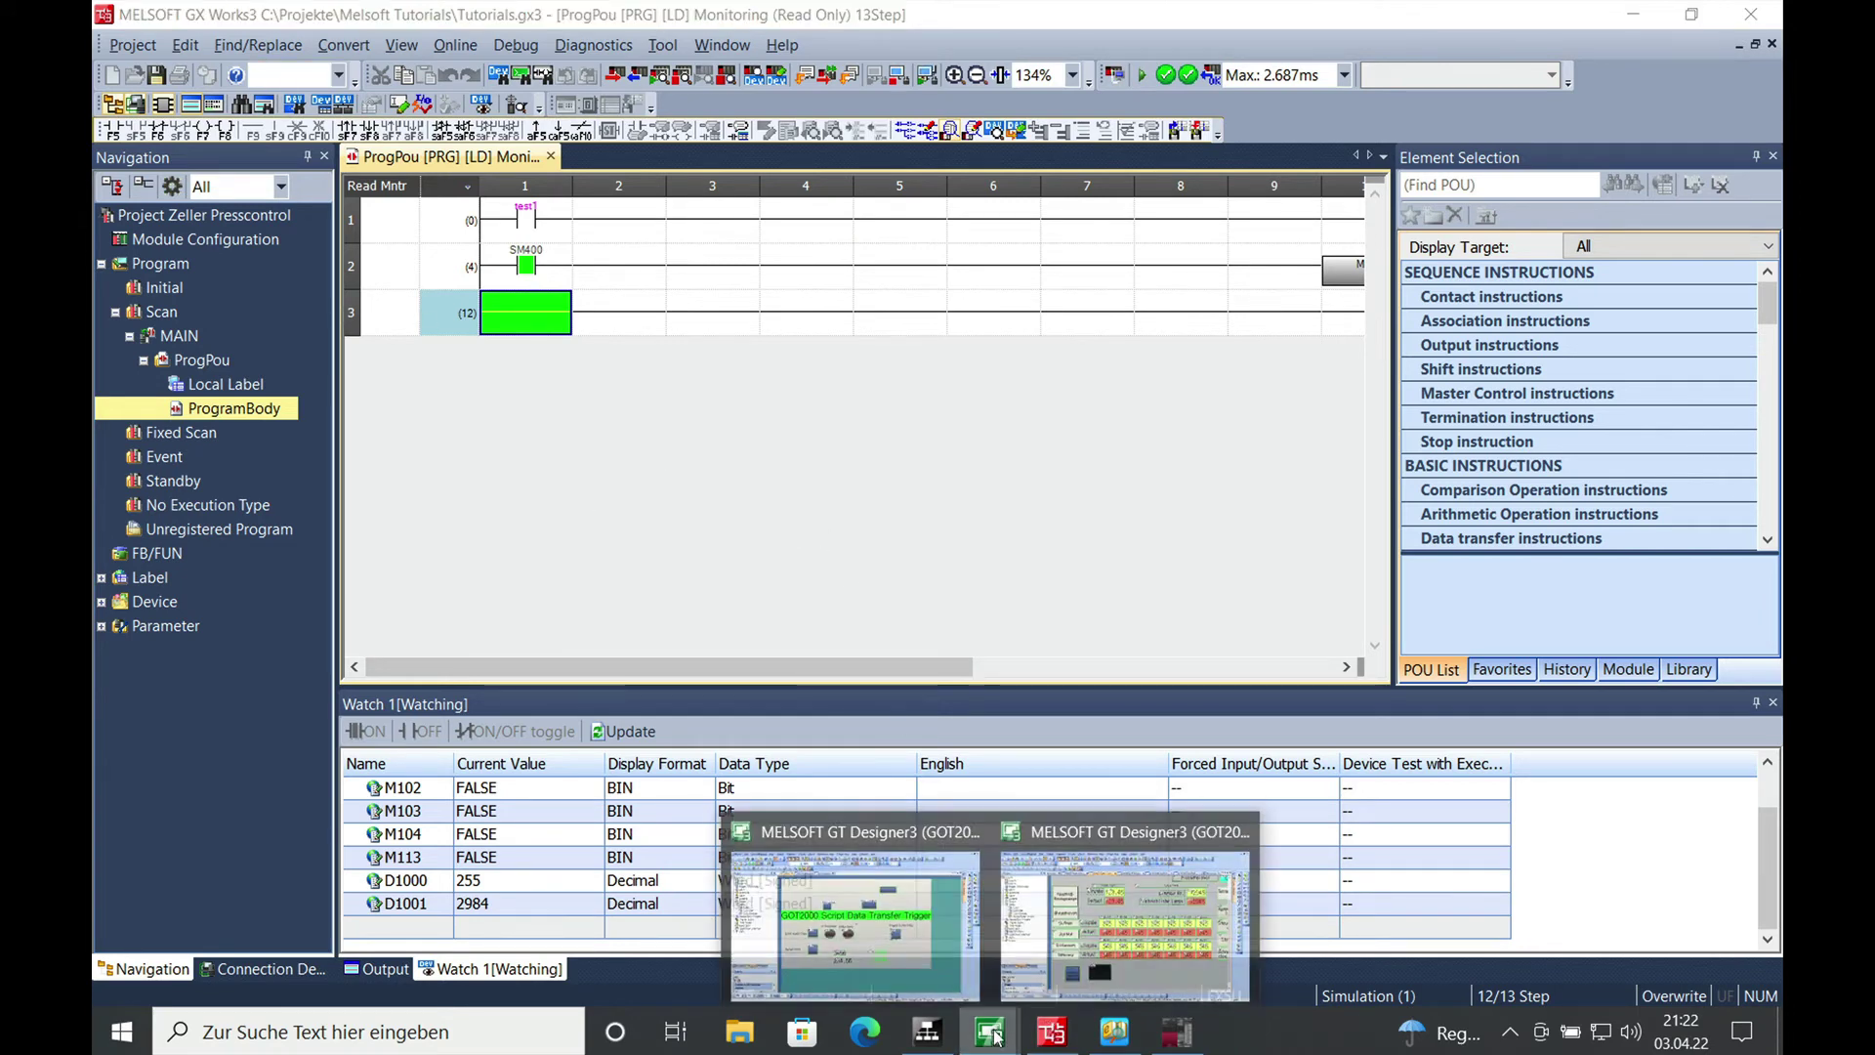
left_click(871, 935)
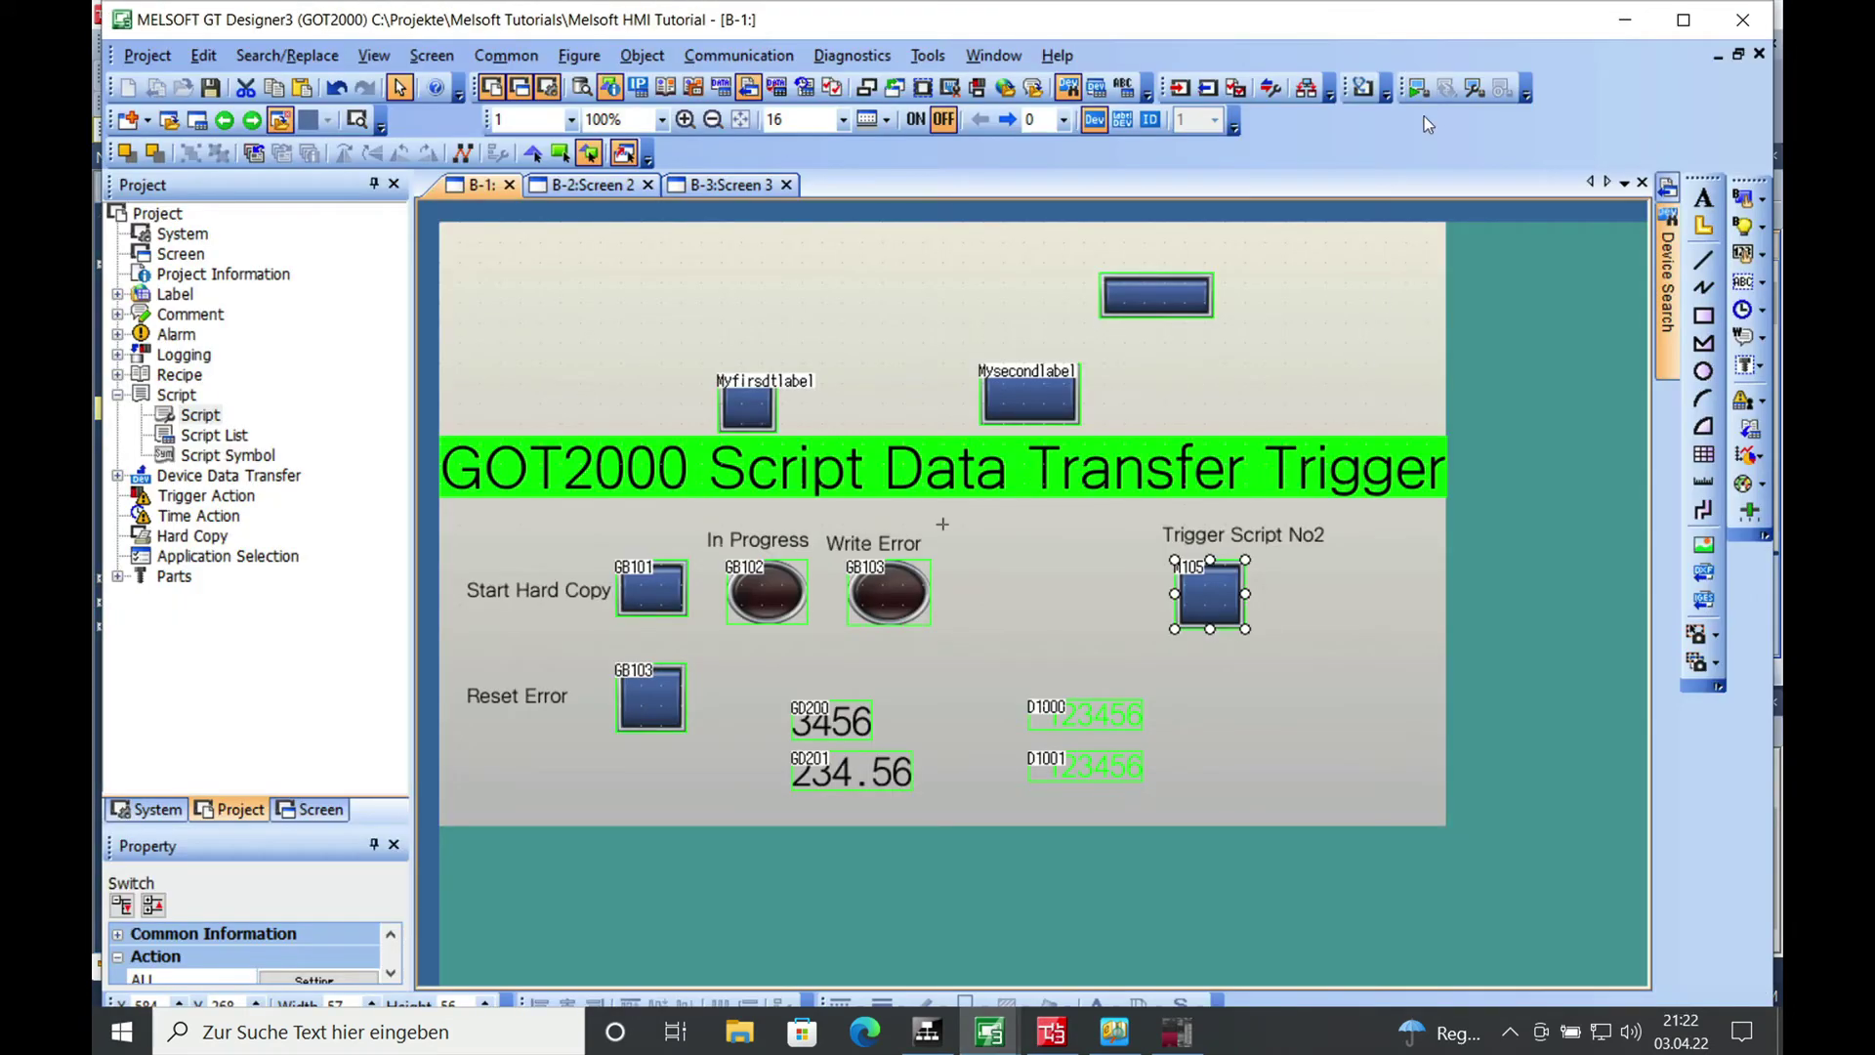
left_click(1416, 89)
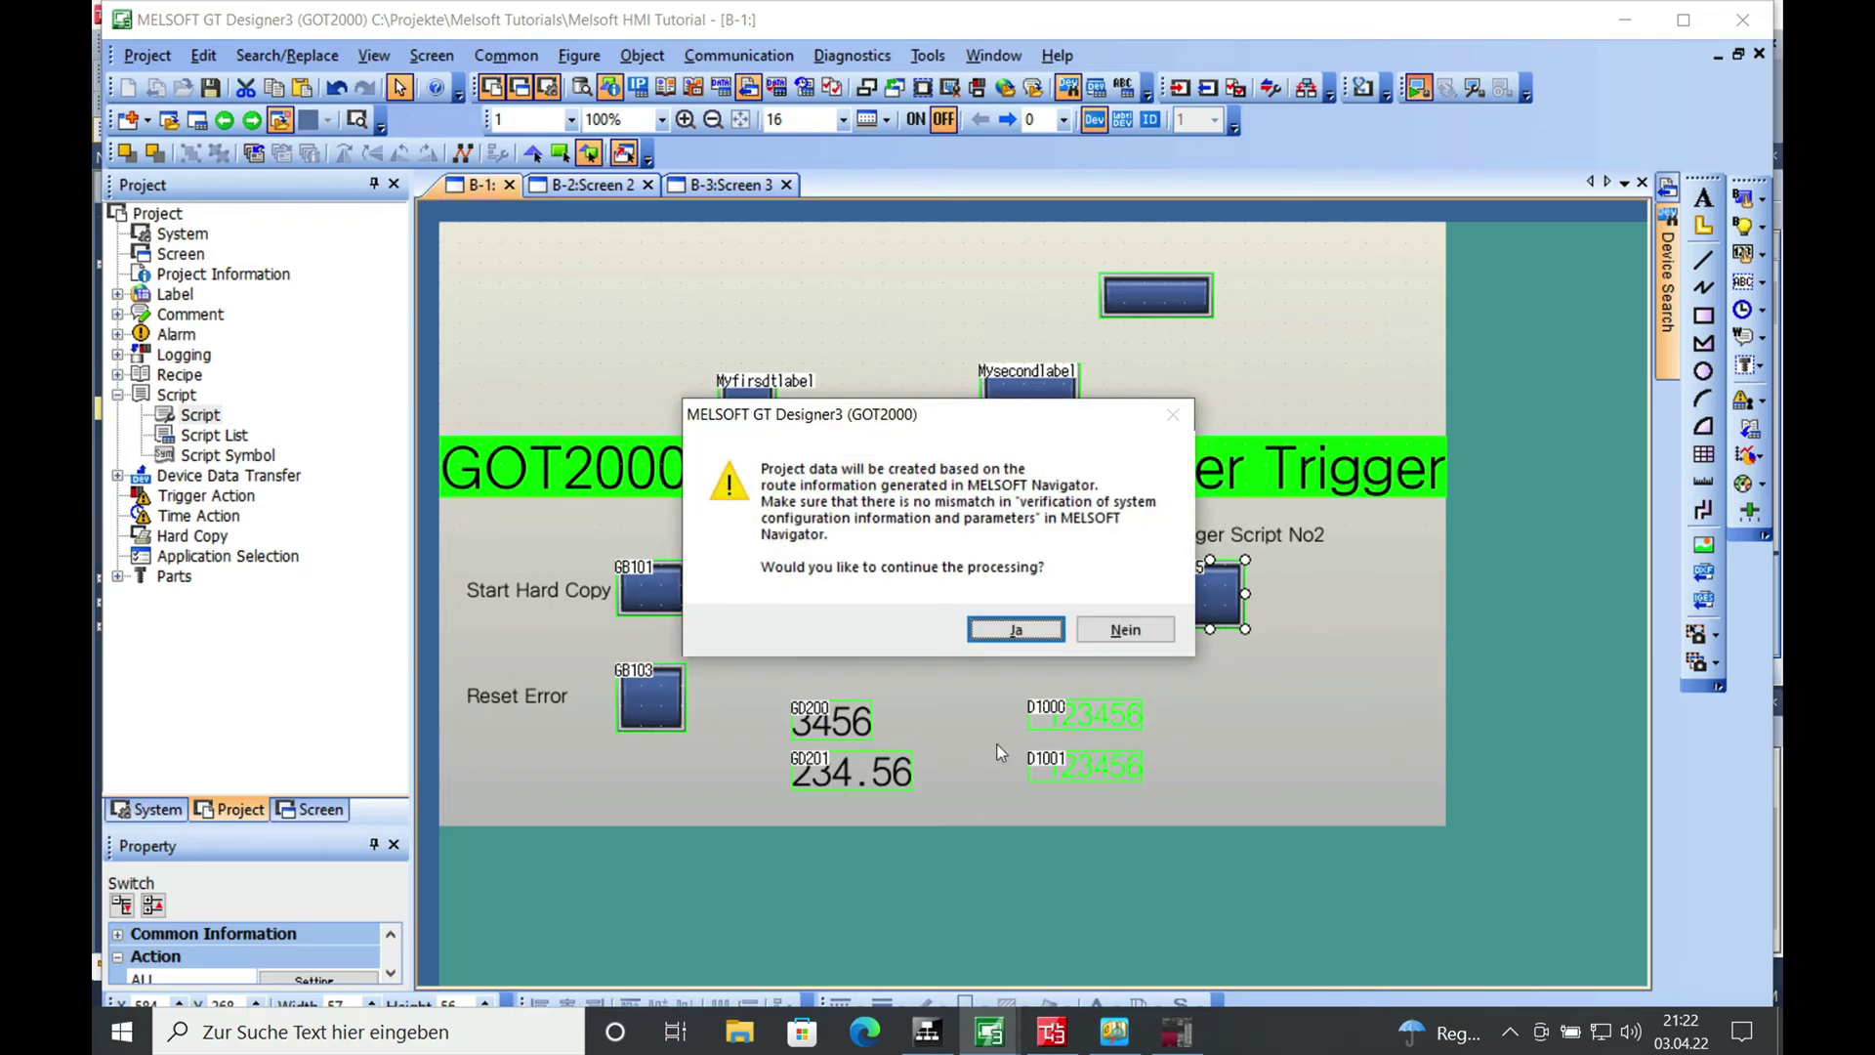
left_click(1030, 639)
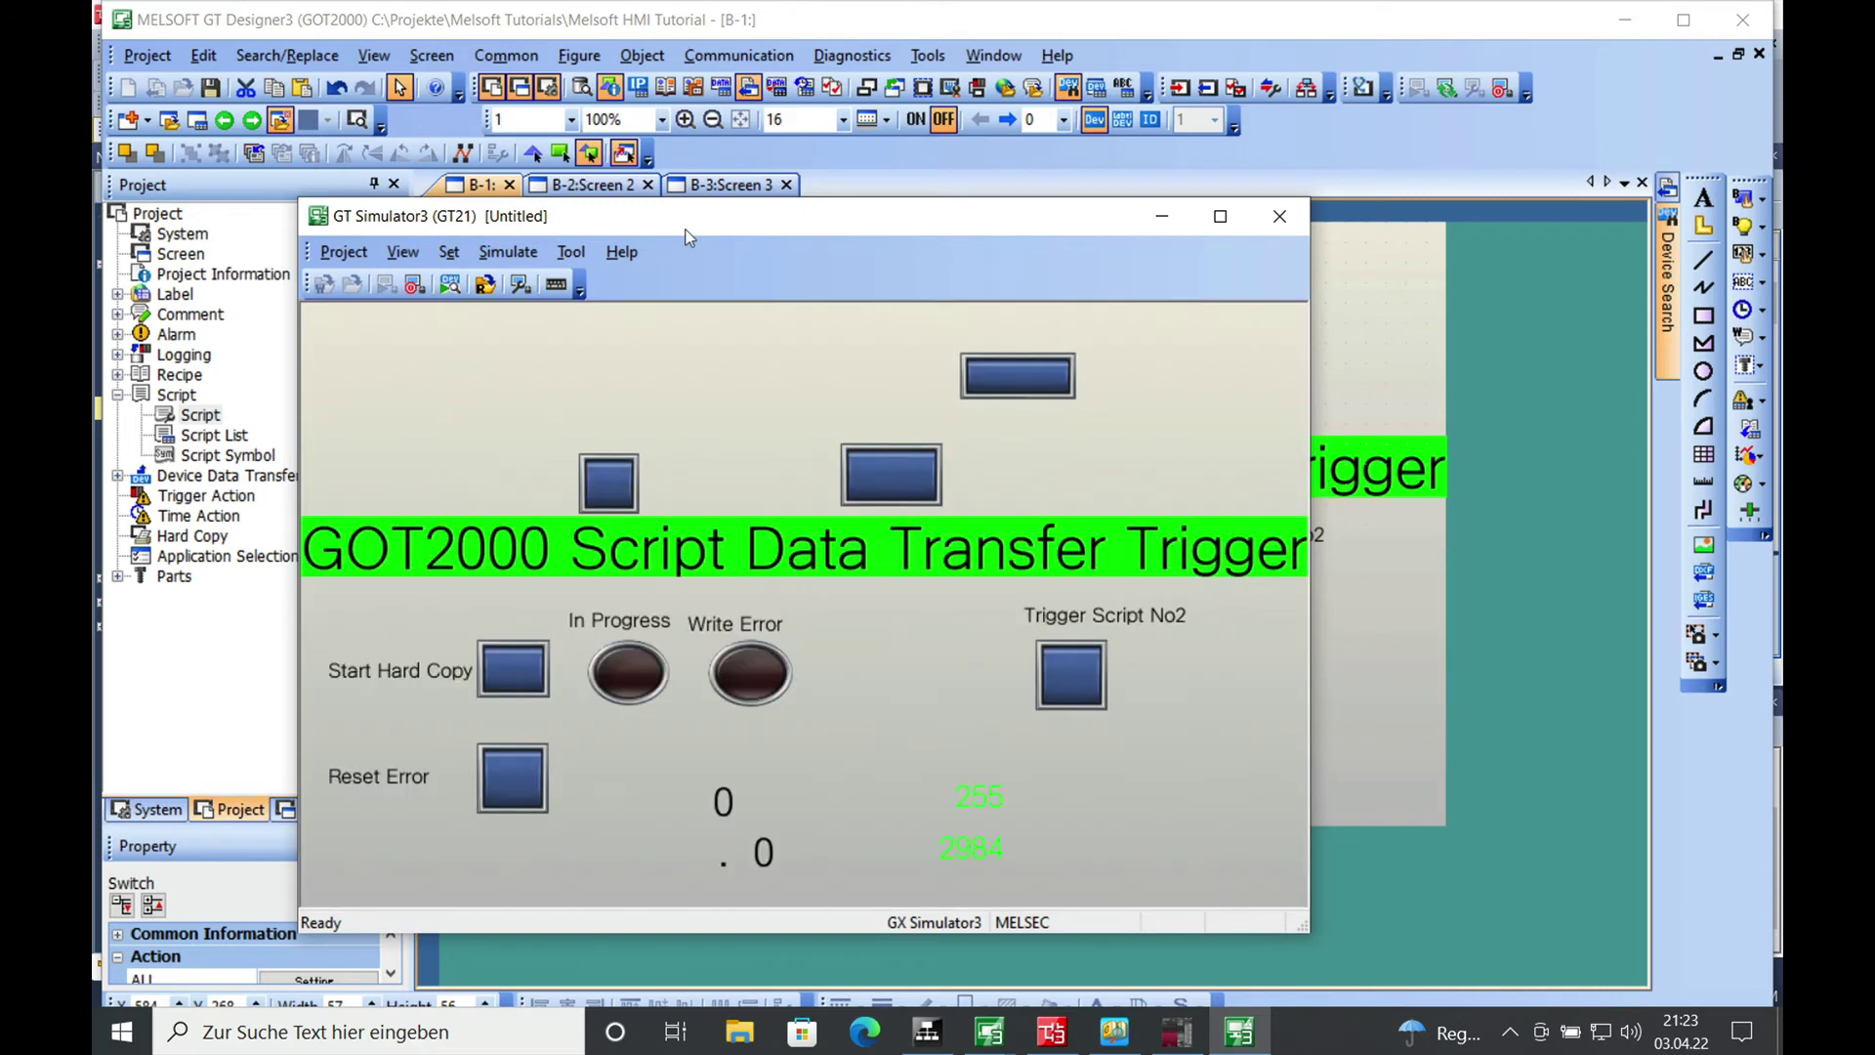
Step: Arrange the simulator window in front of the GX Works3 watch list of D1000 and D1001
left_click_drag(686, 234, 1157, 176)
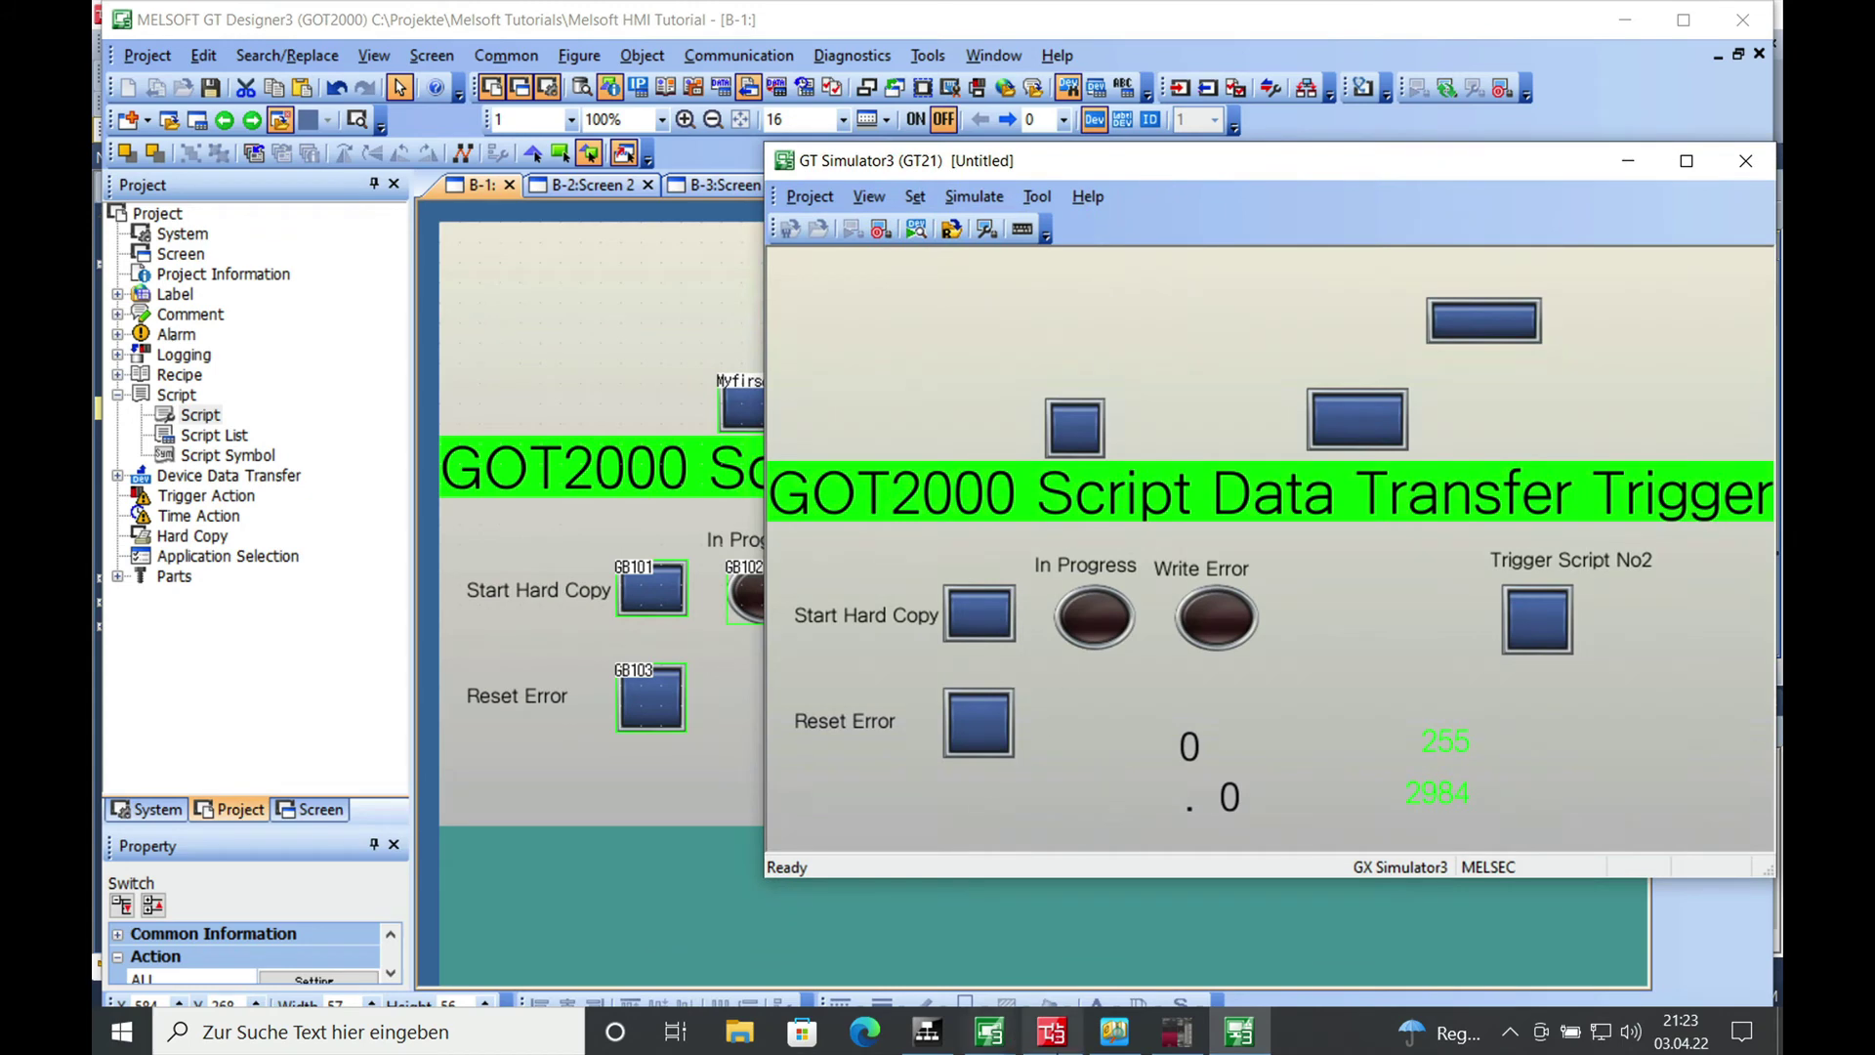
left_click(1052, 1032)
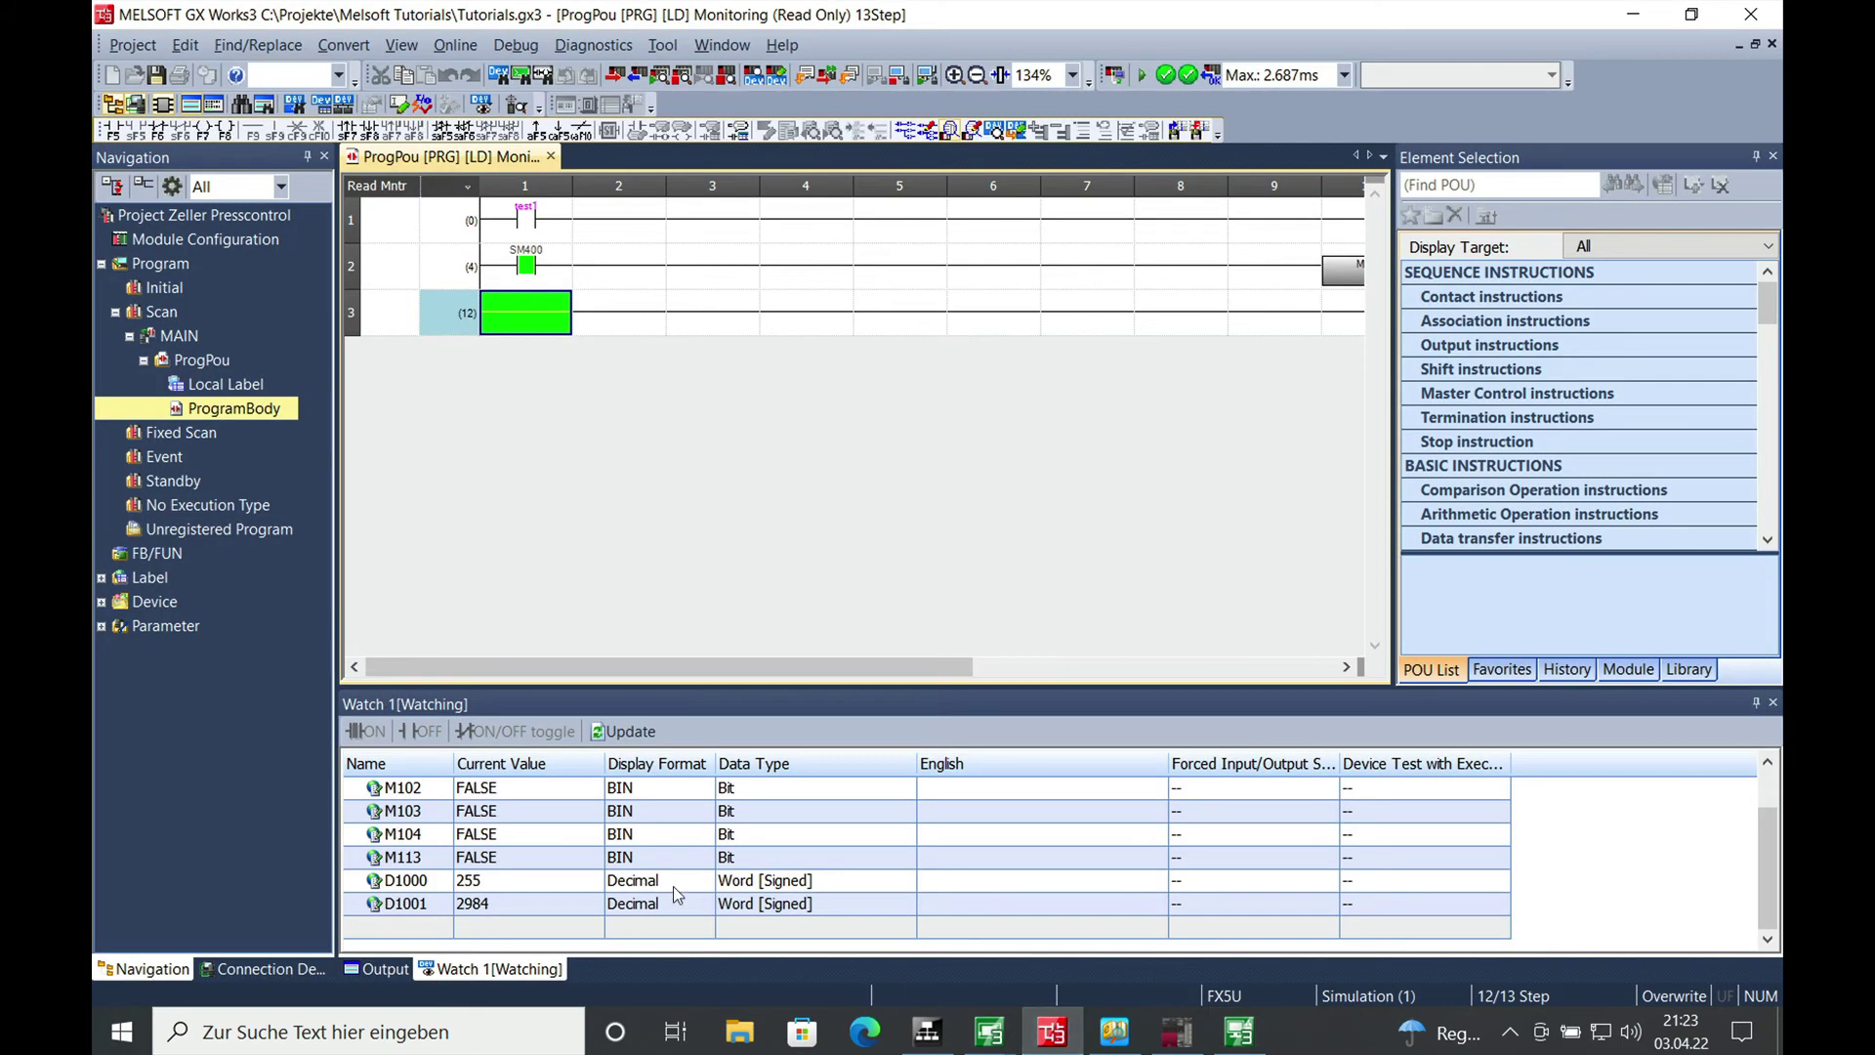
left_click(1239, 1032)
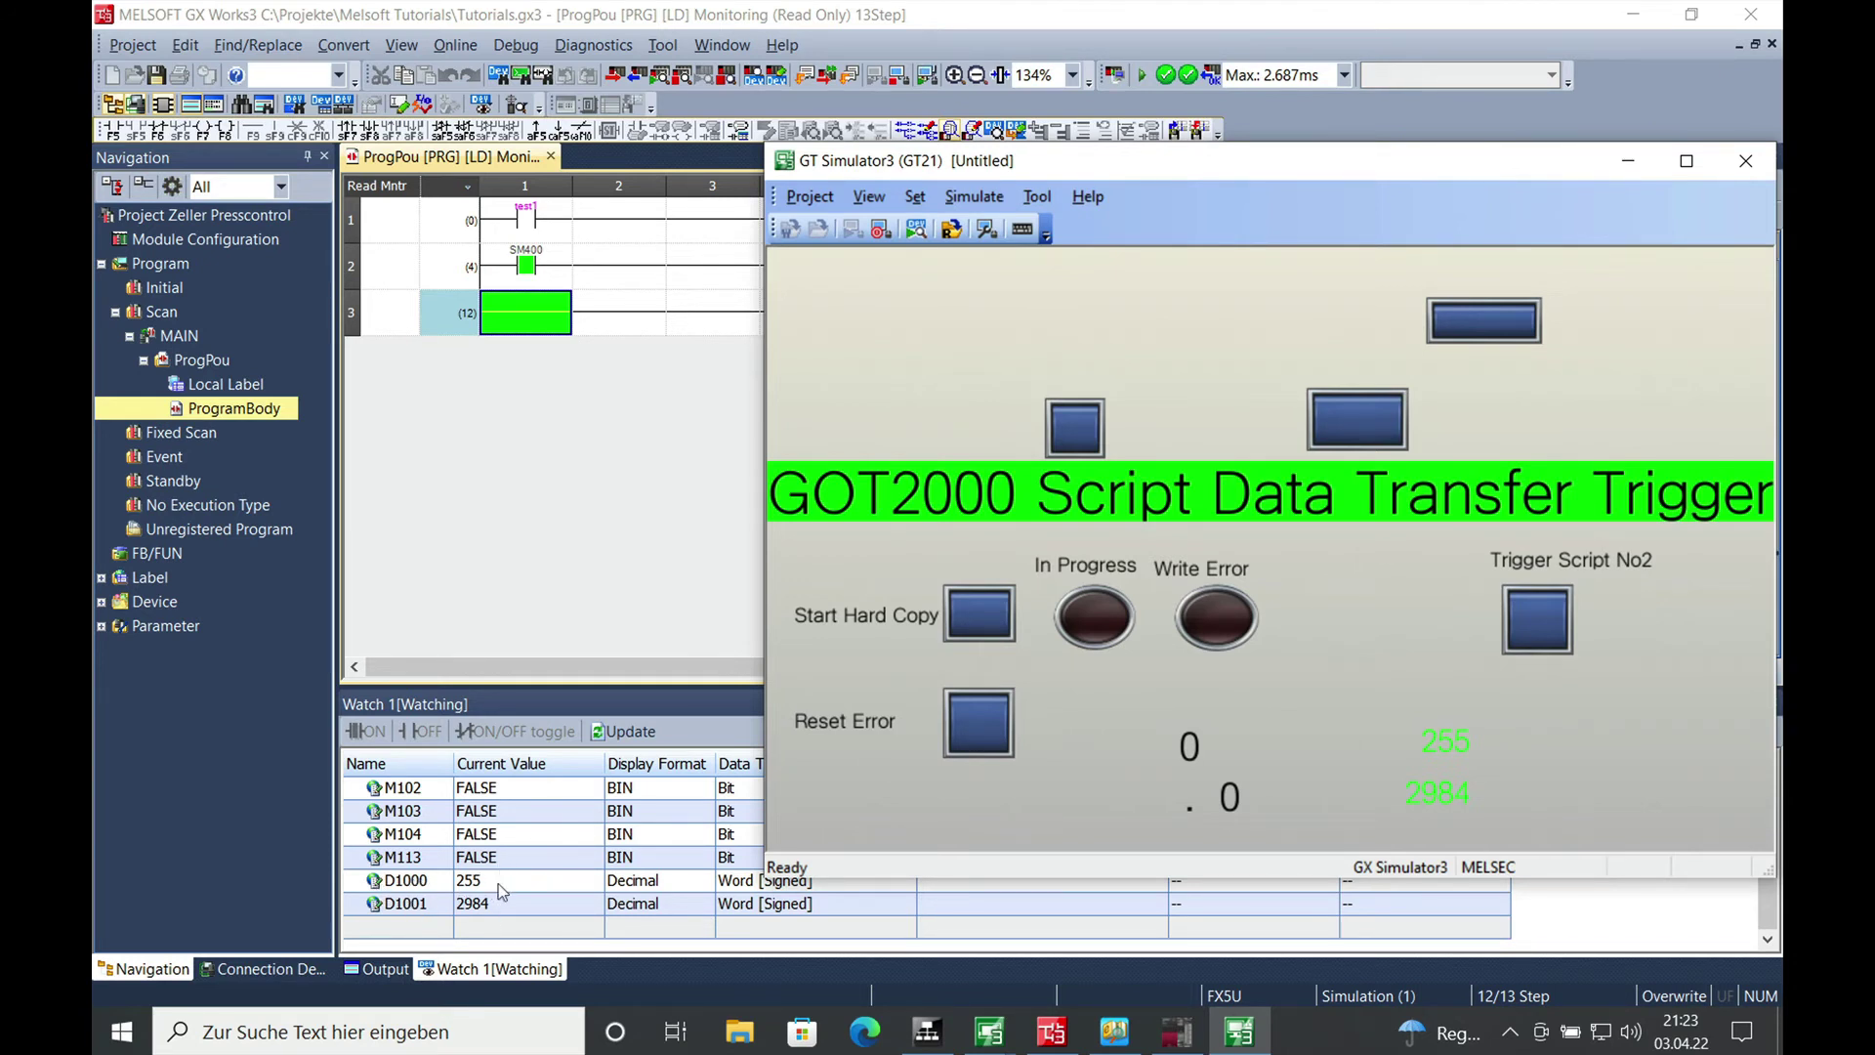
Step: Enter 2995 in the first input and trigger the script to copy it to D1000
left_click(1188, 748)
left_click(1357, 666)
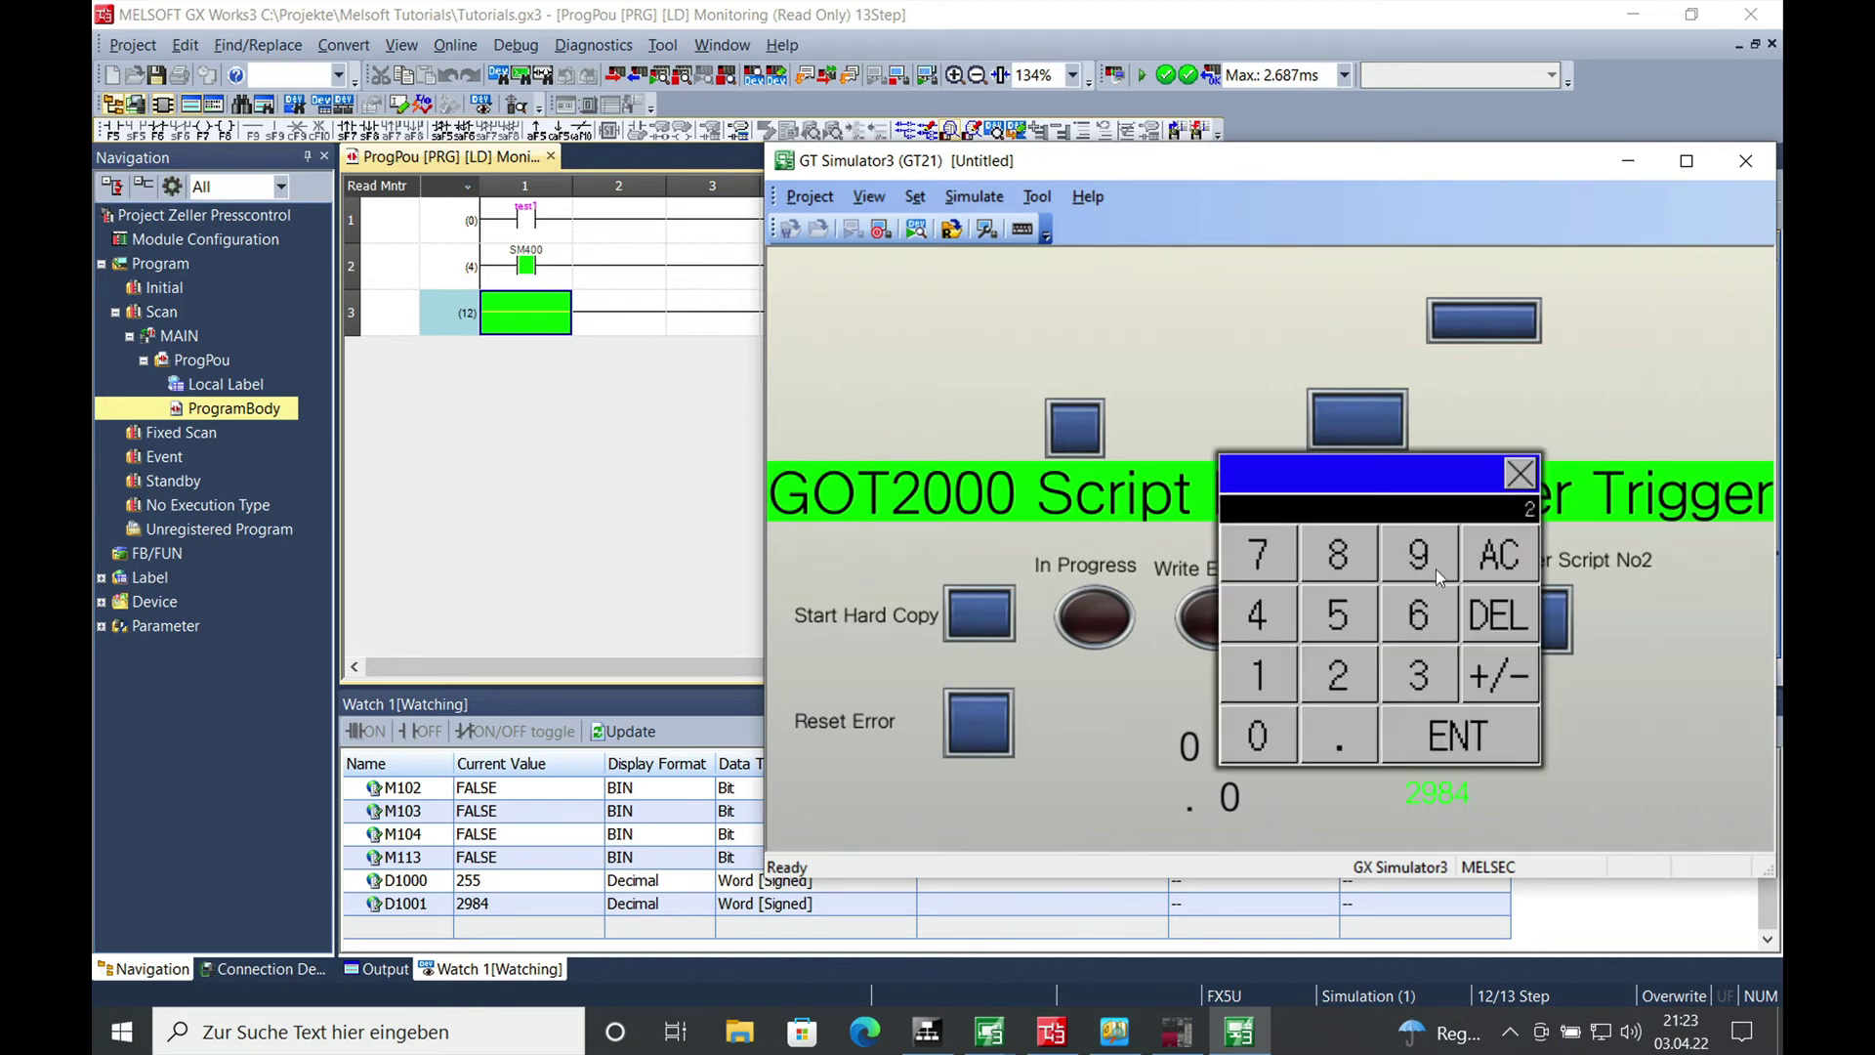
left_click(1441, 553)
left_click(1441, 553)
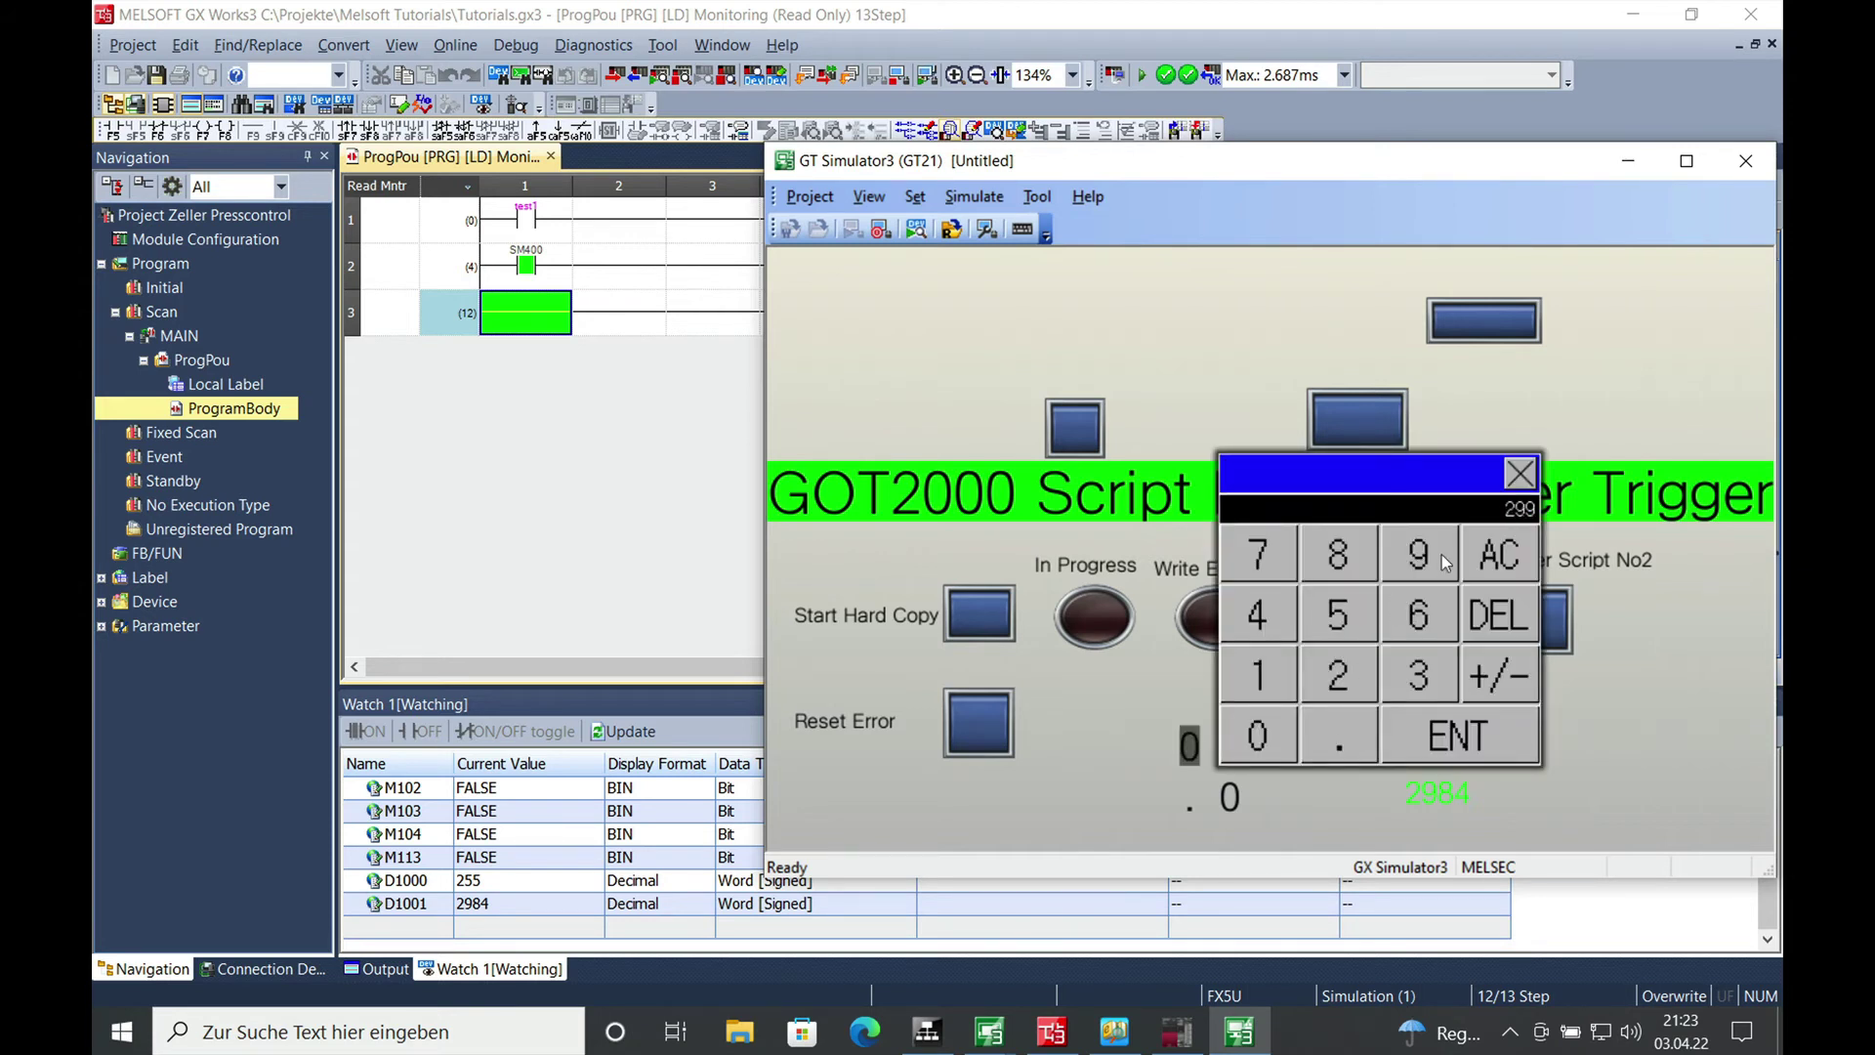
left_click(1377, 626)
left_click(1472, 745)
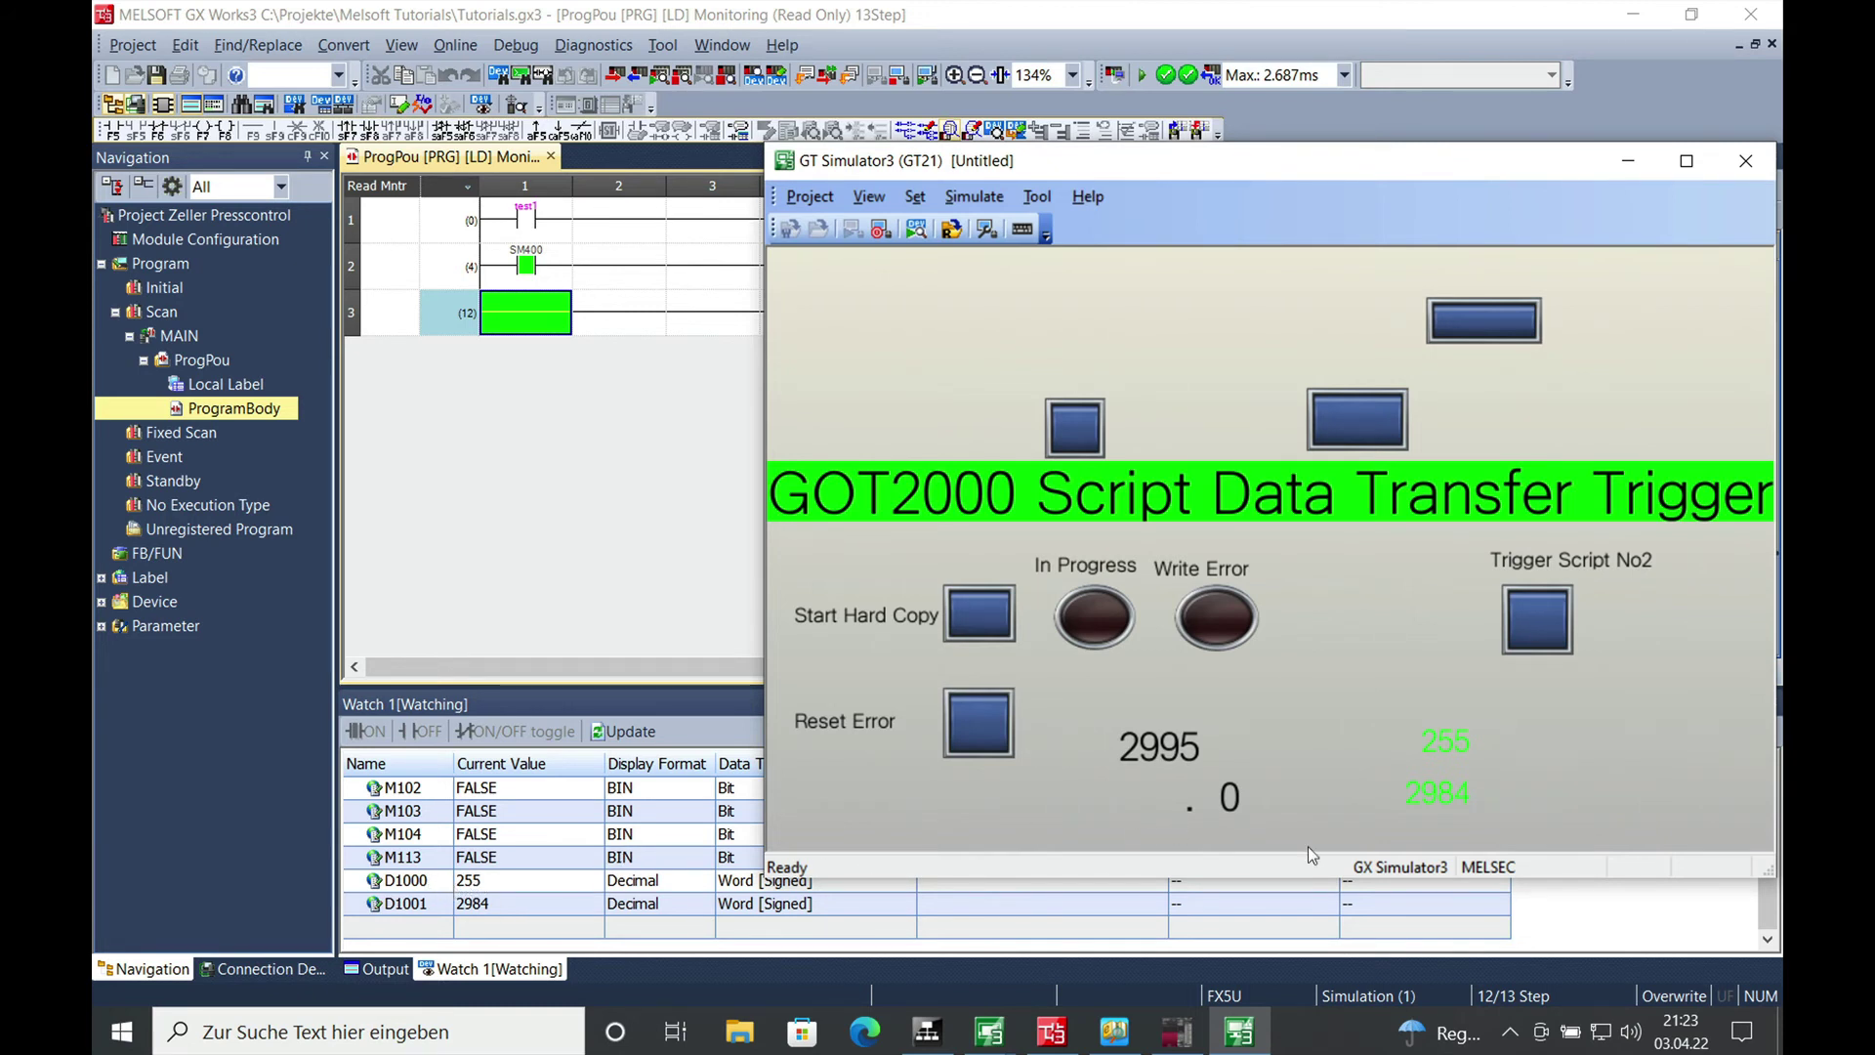
left_click(1544, 625)
Step: Enter 5.98 in the second input and trigger the script so D1001 reads 598
left_click(1227, 797)
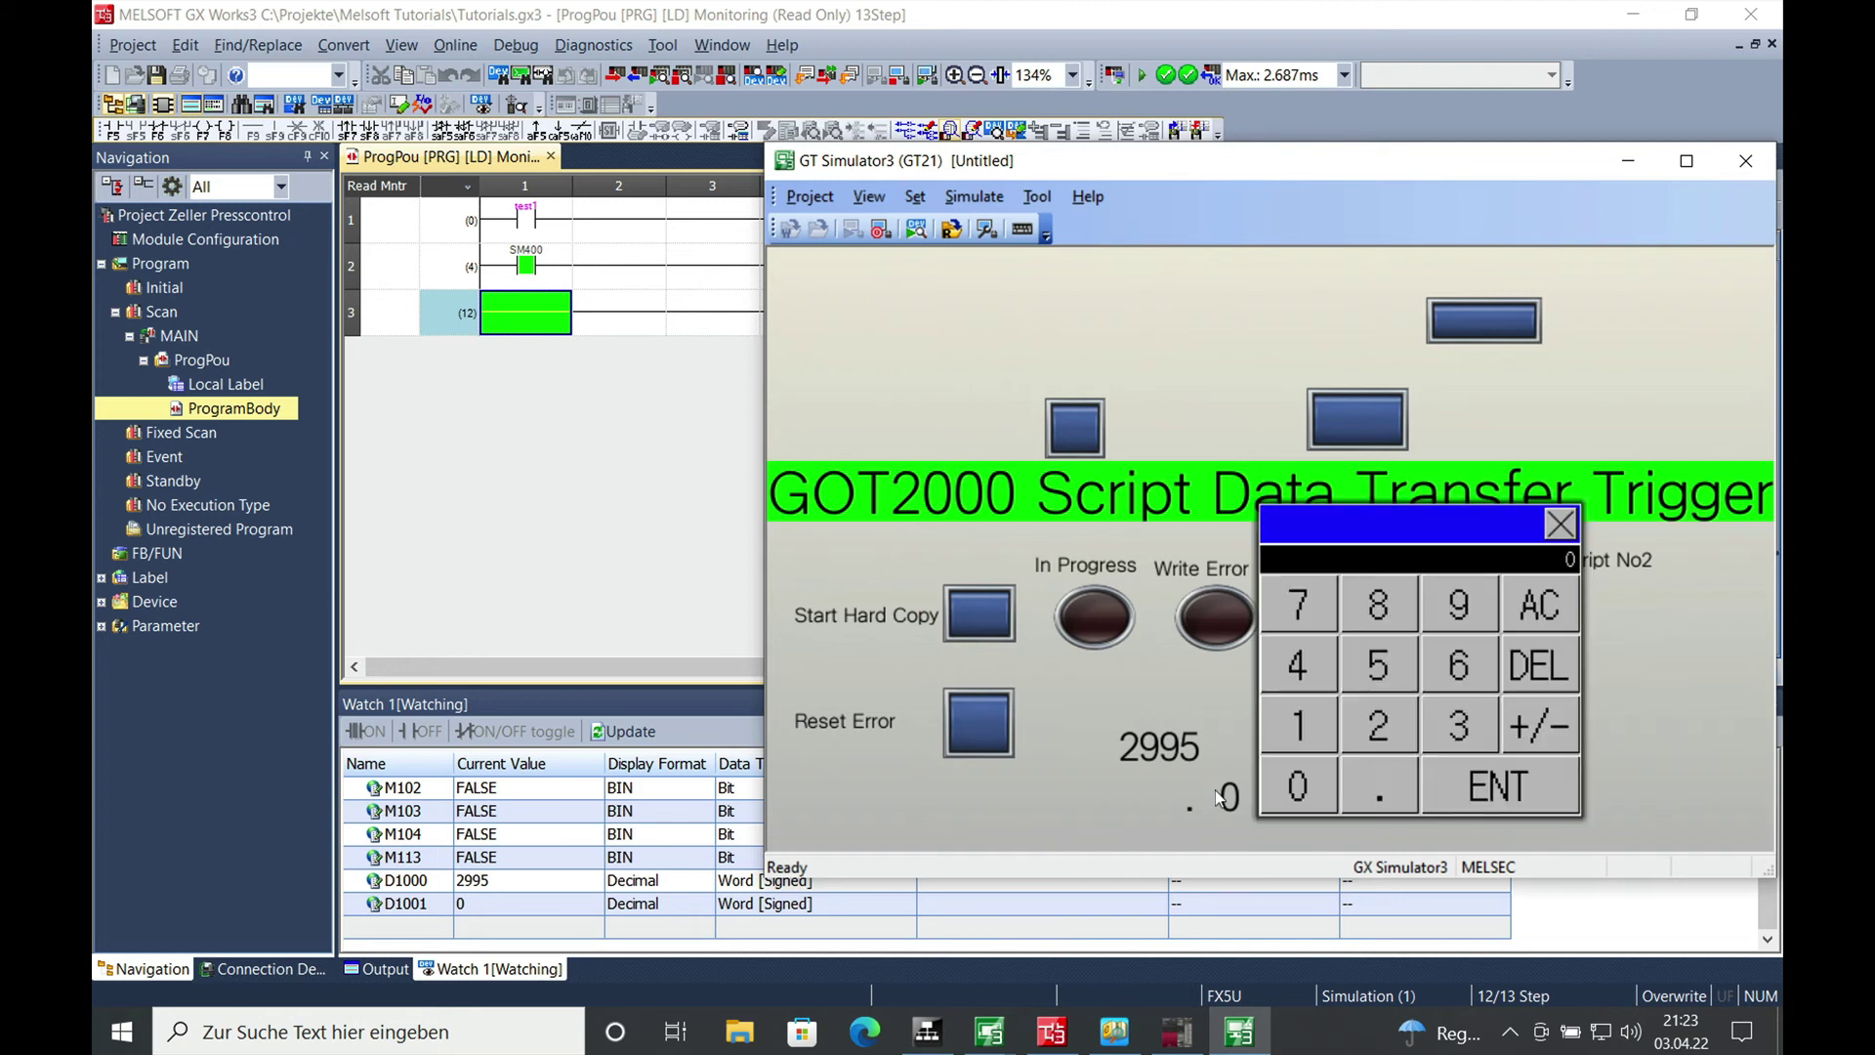
left_click(1389, 661)
left_click(1473, 603)
left_click(1394, 613)
left_click(1508, 791)
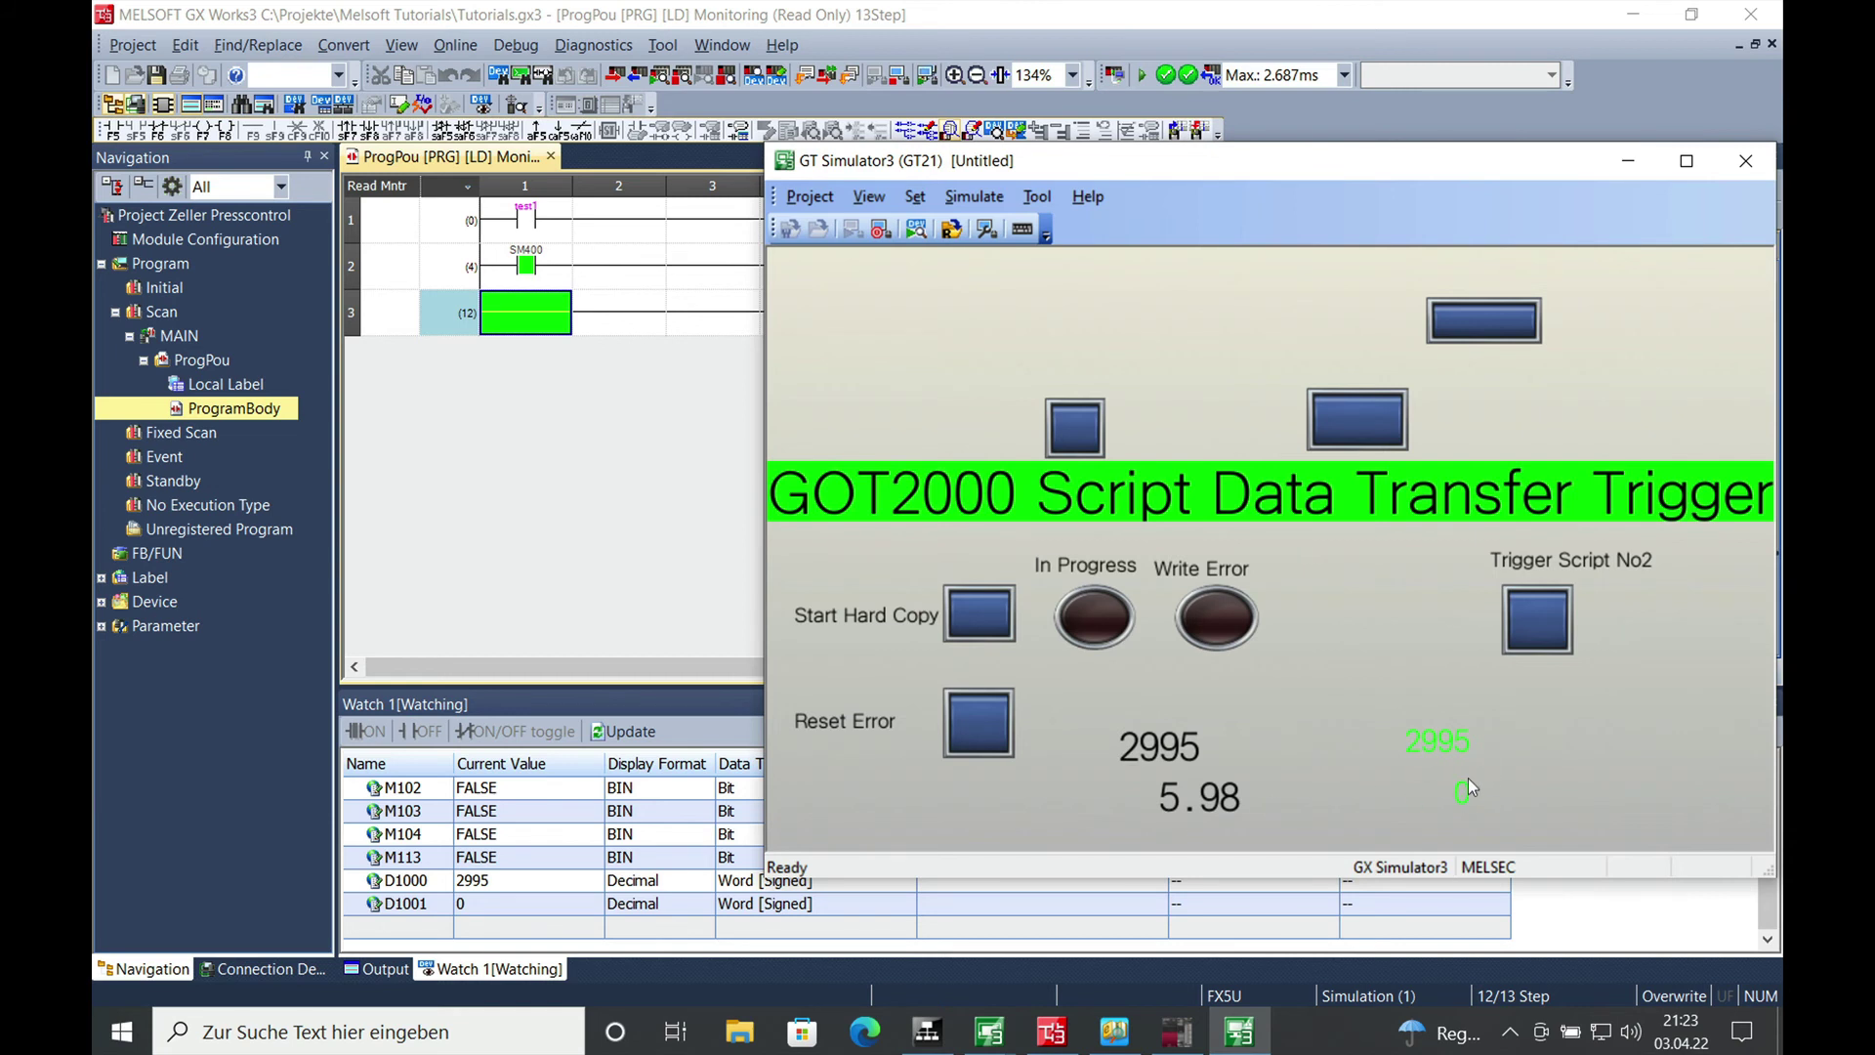
left_click(1535, 628)
Step: Enter 589 as the first input value
left_click(1162, 752)
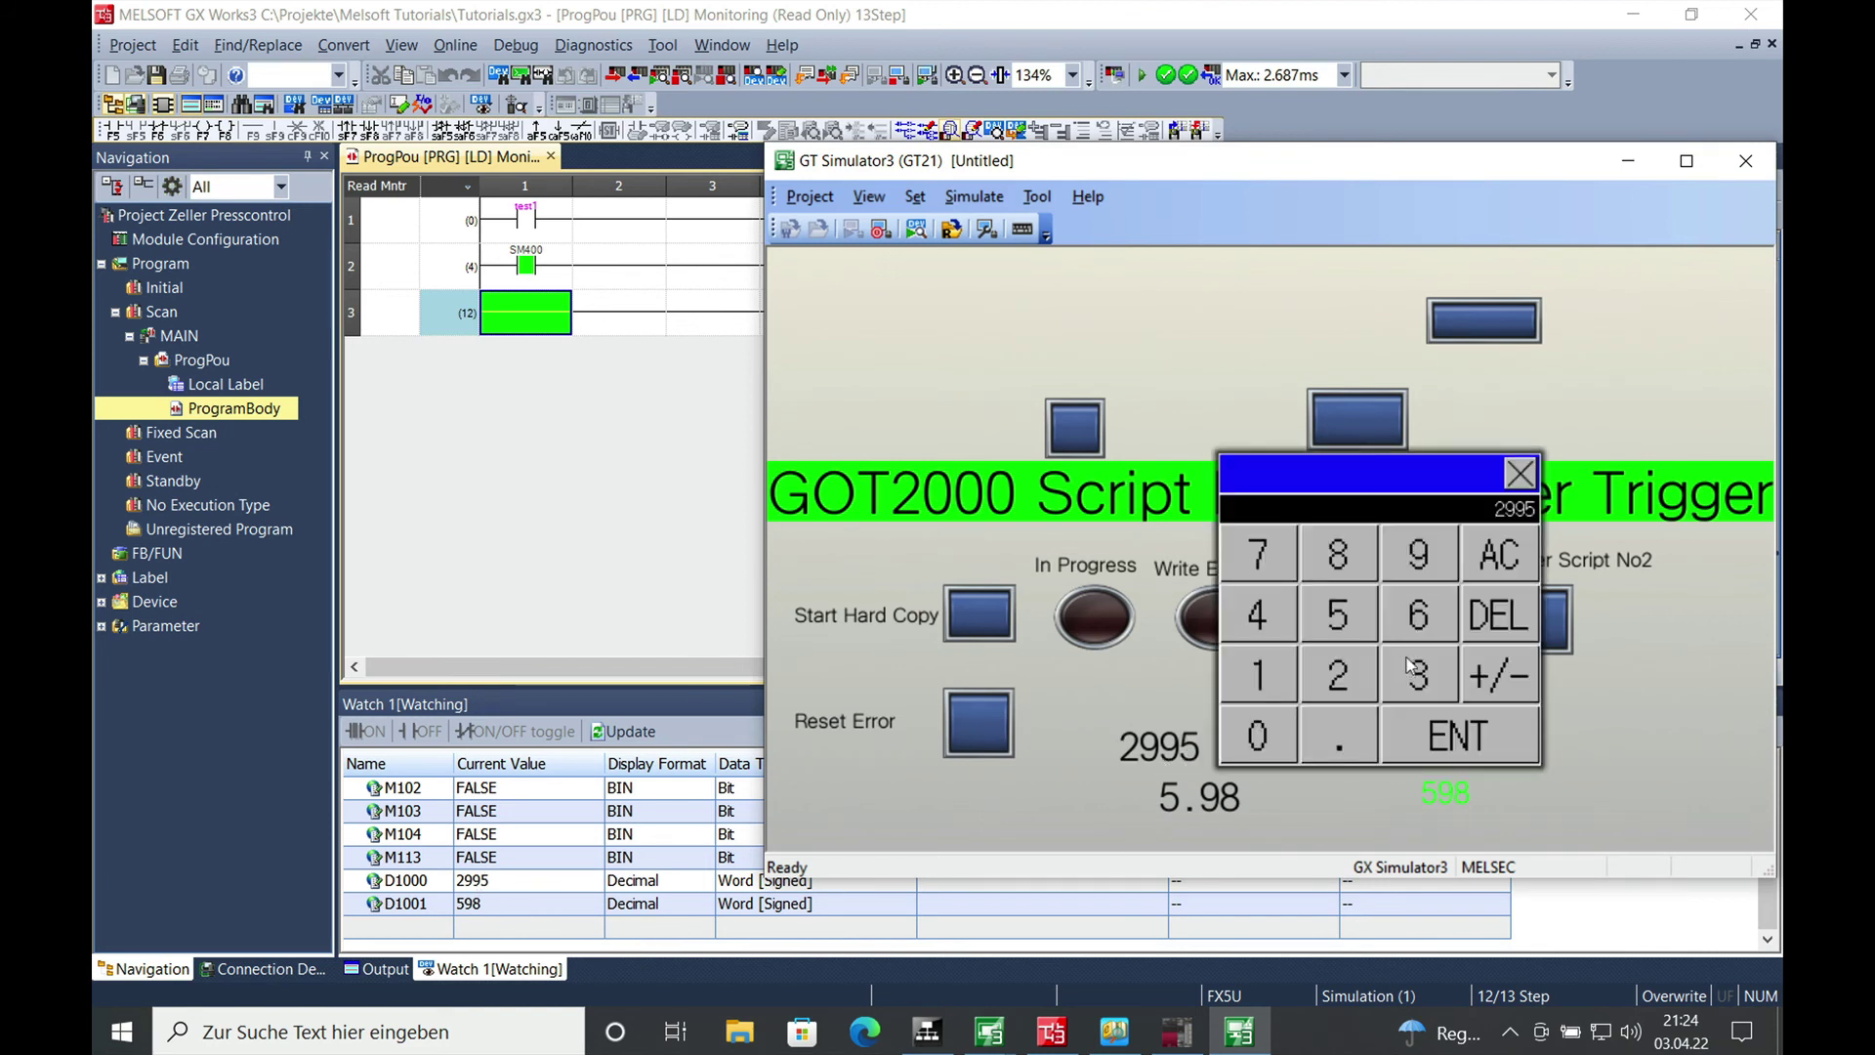
left_click(1344, 609)
left_click(1338, 551)
left_click(1411, 569)
left_click(1453, 738)
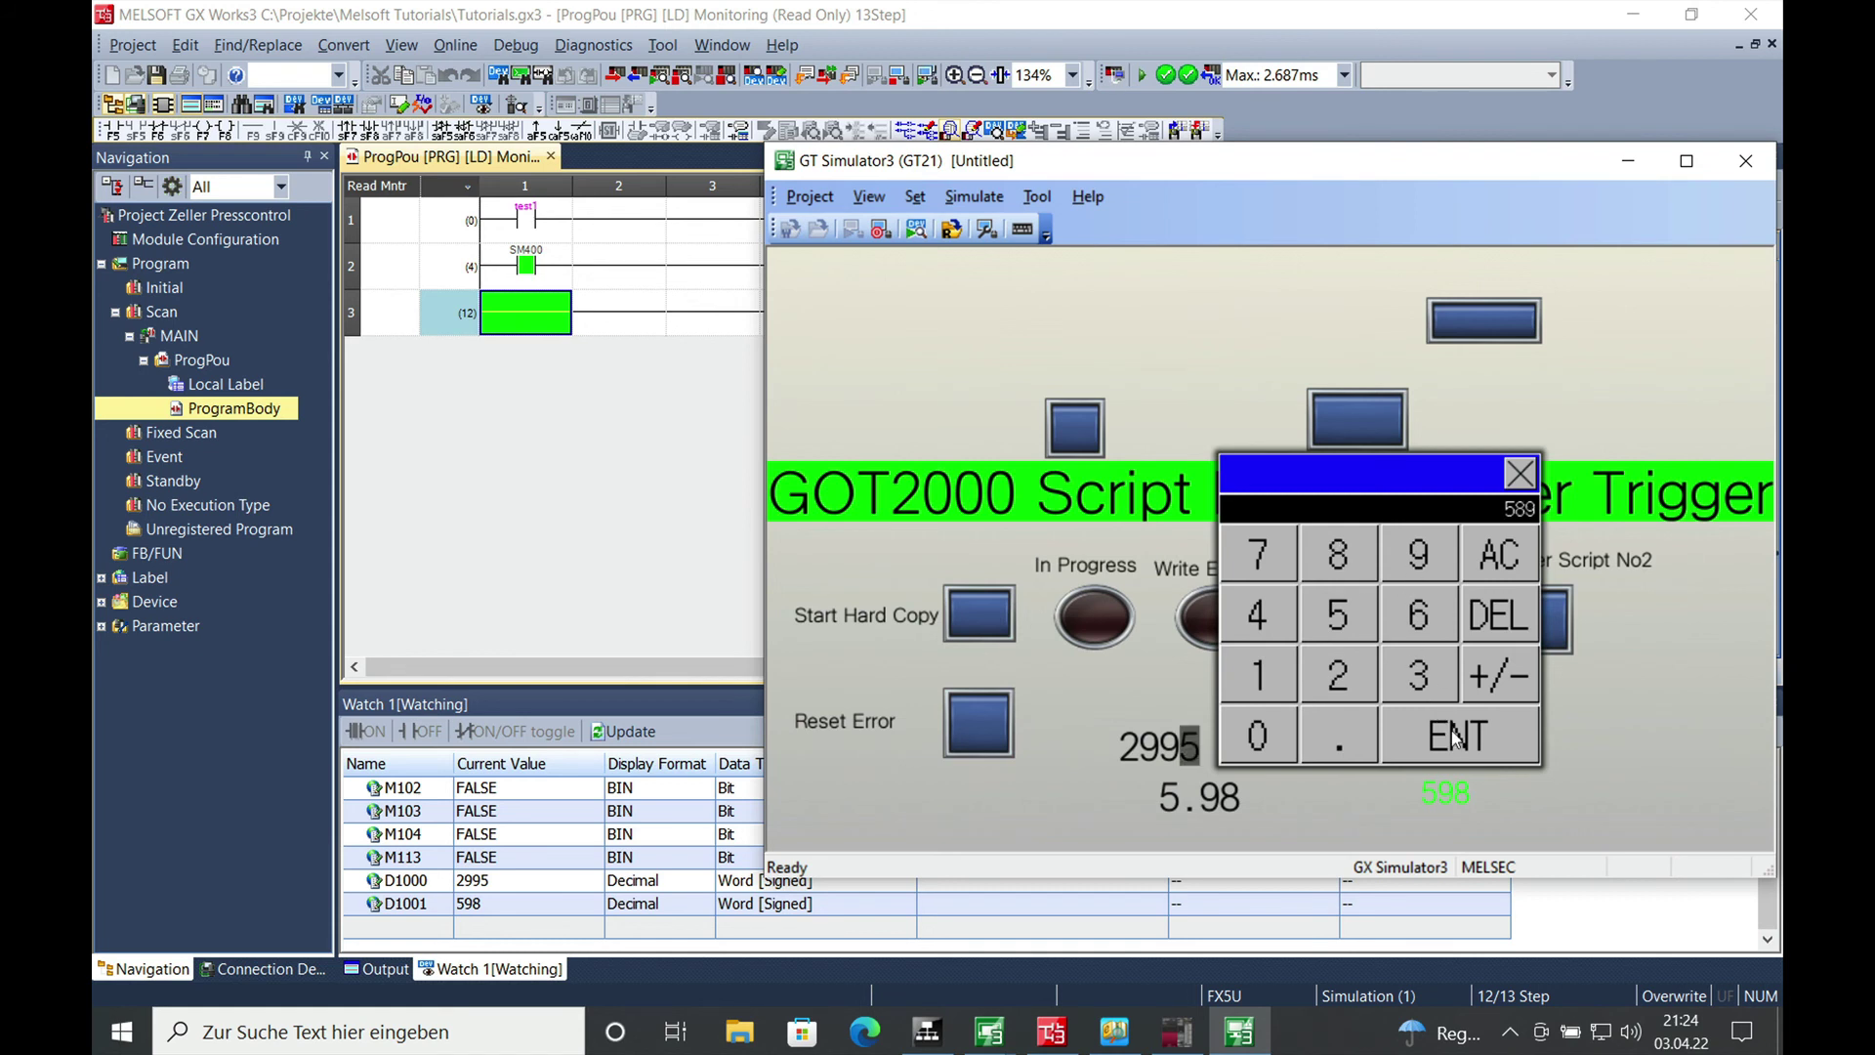
Step: Enter 95.10 as the second input value and shift the simulator window slightly left
left_click(1193, 789)
left_click(1457, 604)
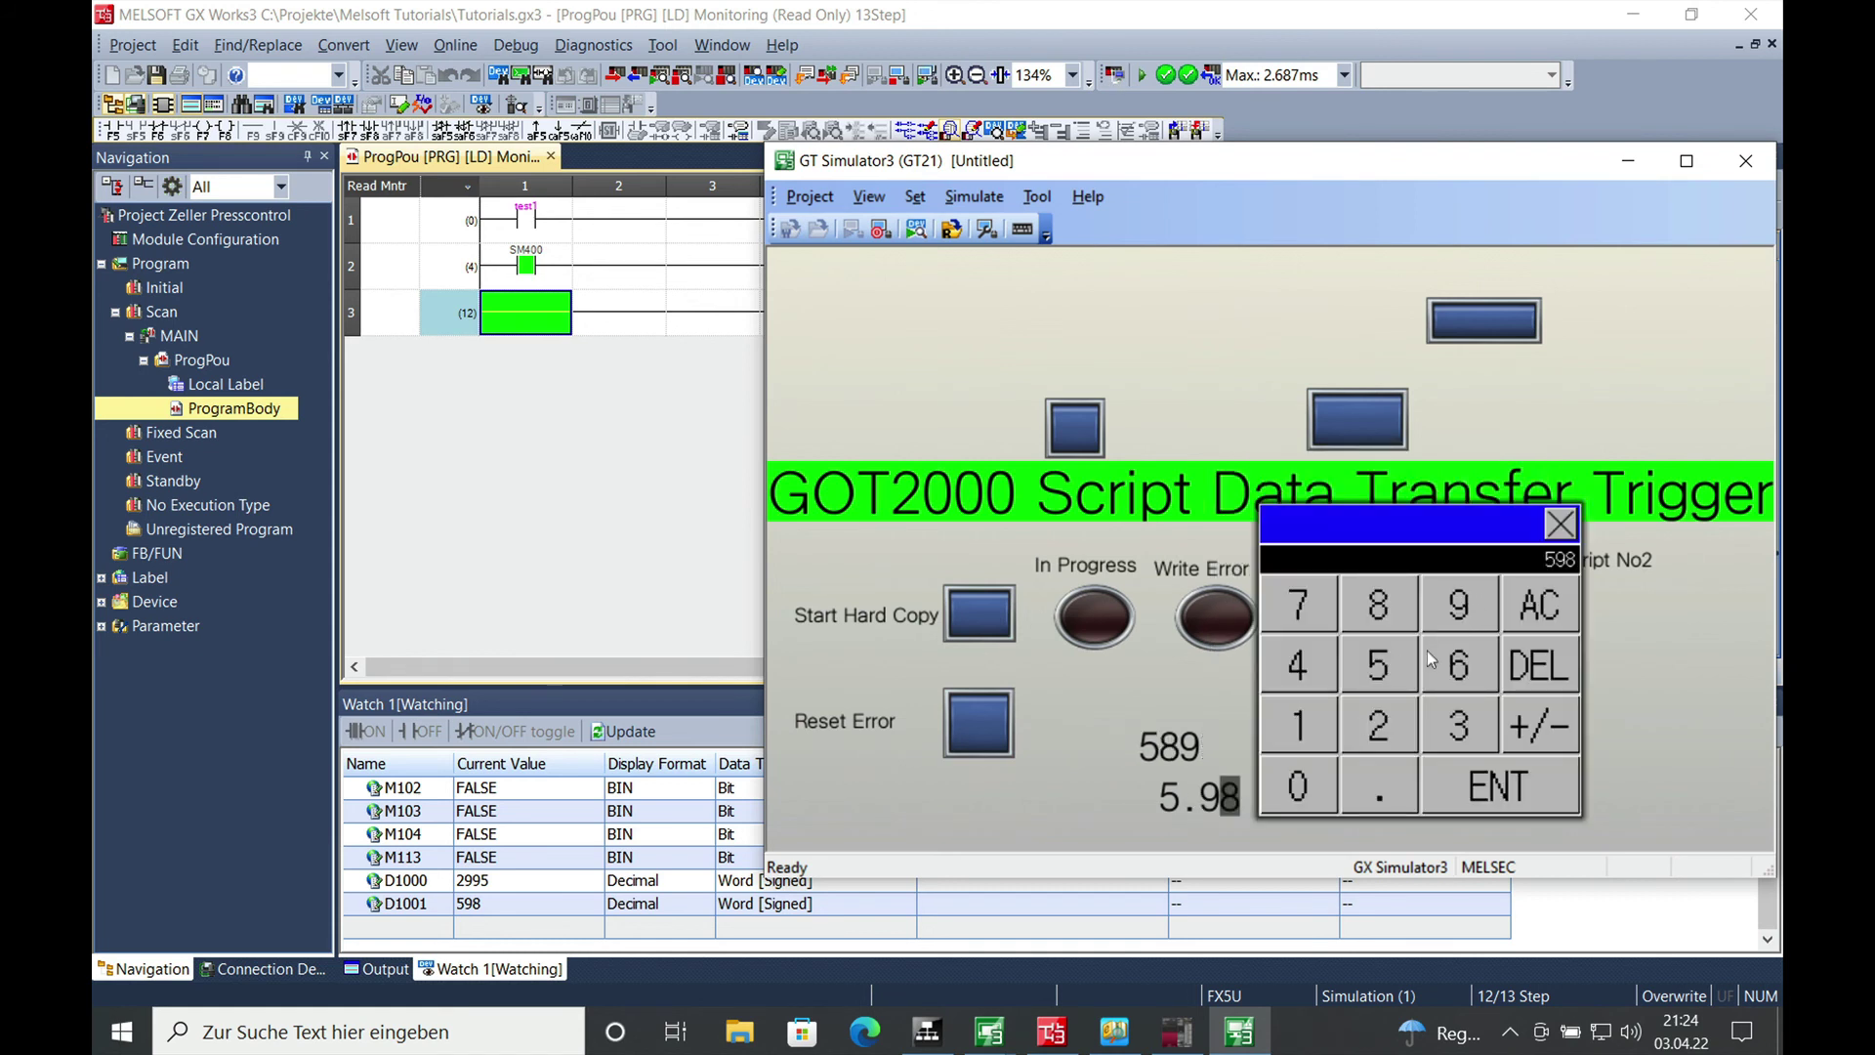
left_click(1385, 684)
left_click(1285, 734)
left_click(1311, 777)
left_click(1502, 789)
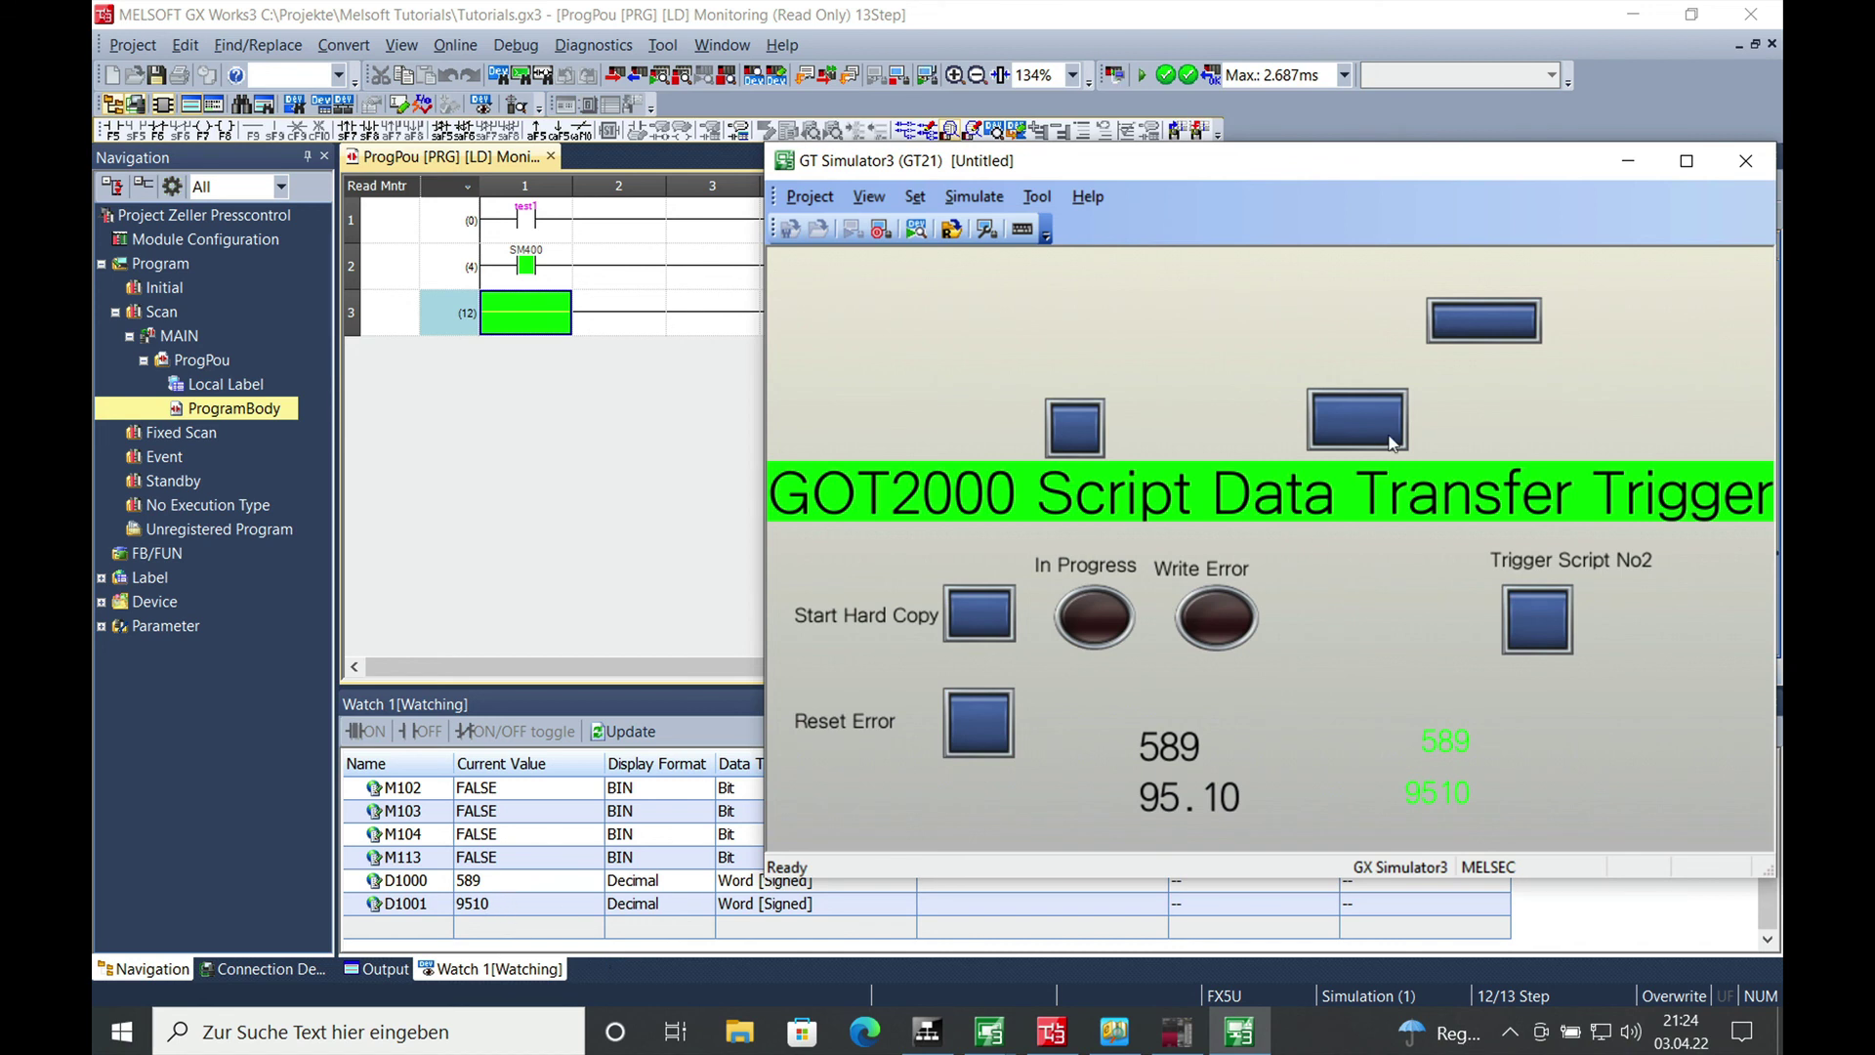
left_click_drag(1347, 161, 1266, 156)
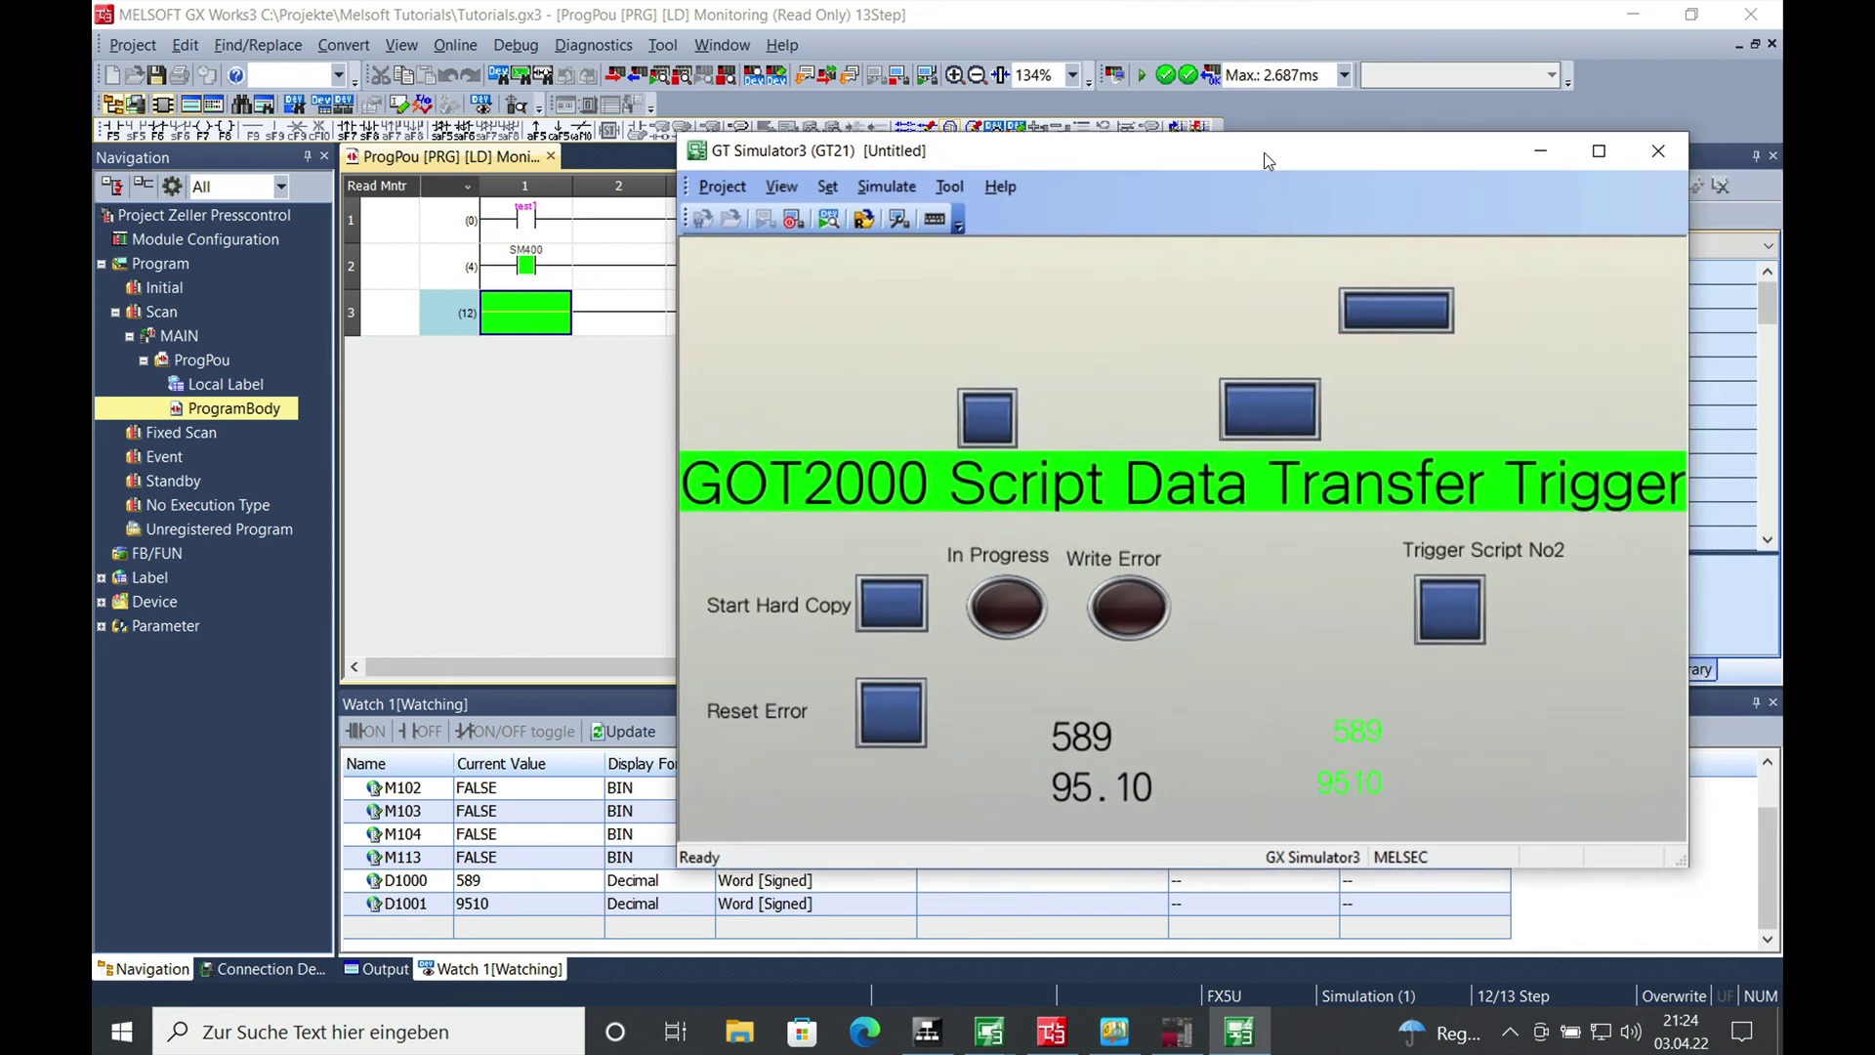